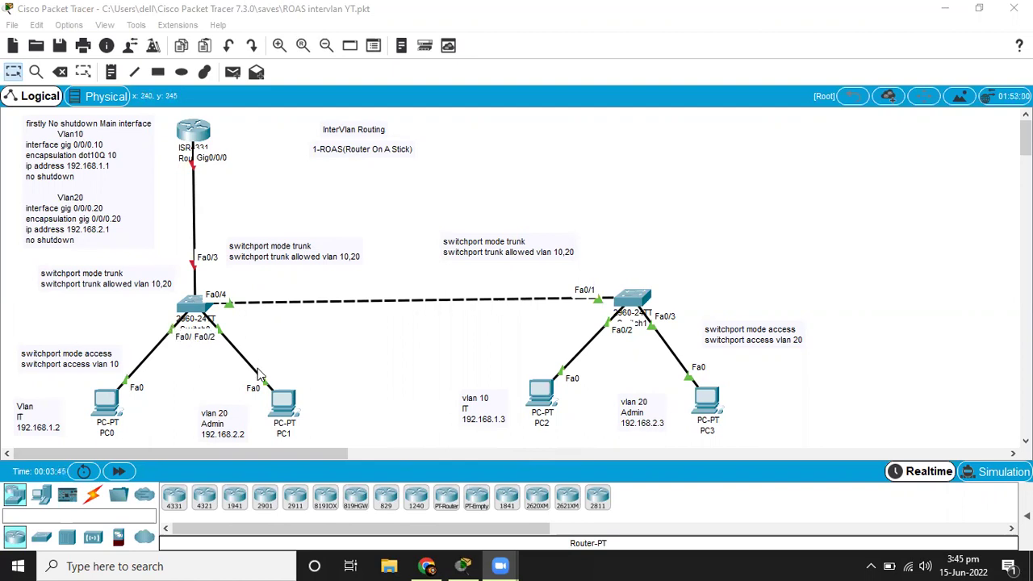
Reposition PC0 and PC1 below Switch0 and move the access VLAN 10 note up beside the switch.
{"action": "left_click_drag", "start_coordinate": [282, 414], "coordinate": [320, 375]}
{"action": "left_click_drag", "start_coordinate": [109, 407], "coordinate": [95, 403]}
{"action": "left_click_drag", "start_coordinate": [323, 365], "coordinate": [327, 391]}
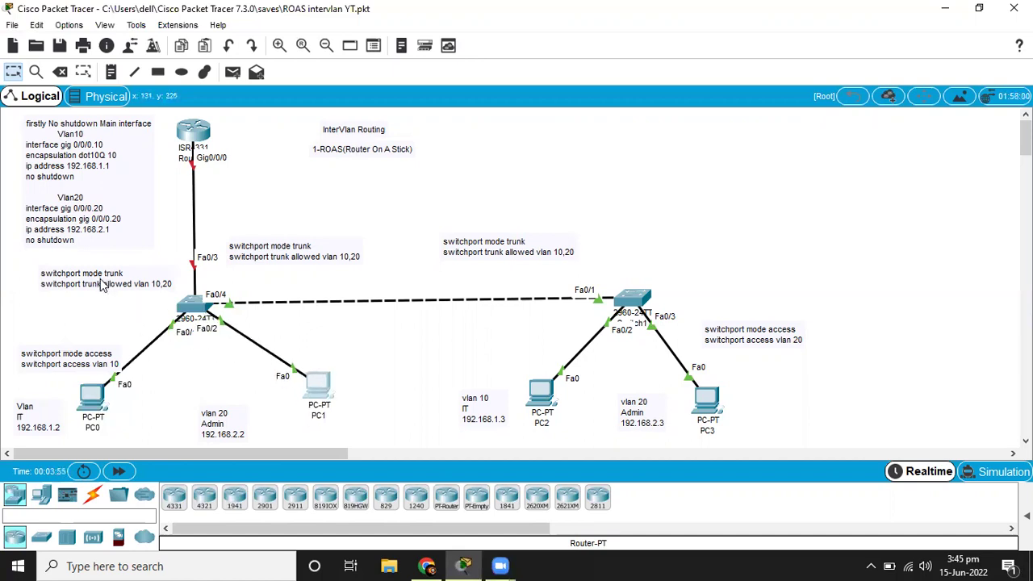
{"action": "left_click_drag", "start_coordinate": [75, 359], "coordinate": [83, 329]}
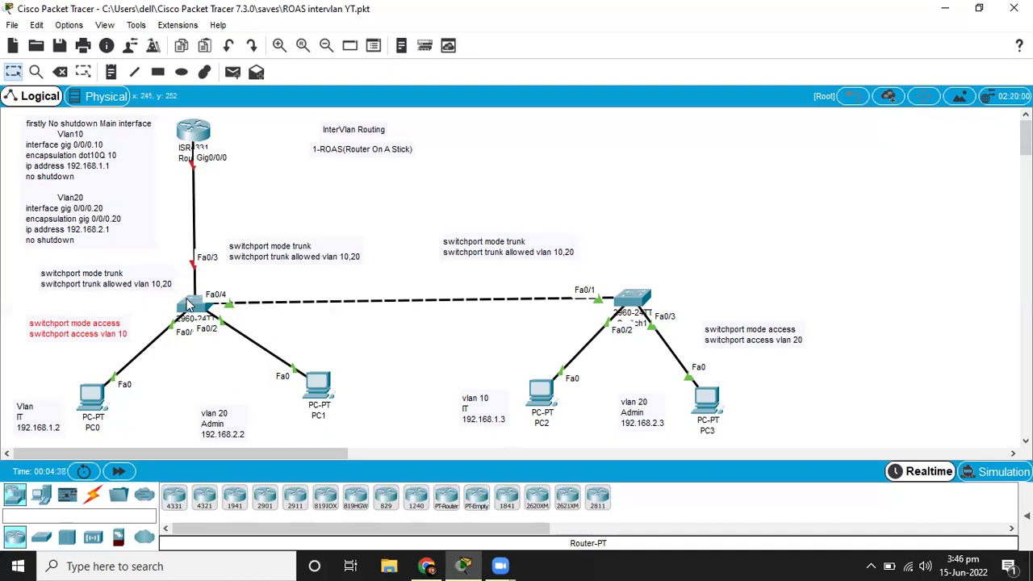
{"action": "left_click_drag", "start_coordinate": [315, 380], "coordinate": [322, 351]}
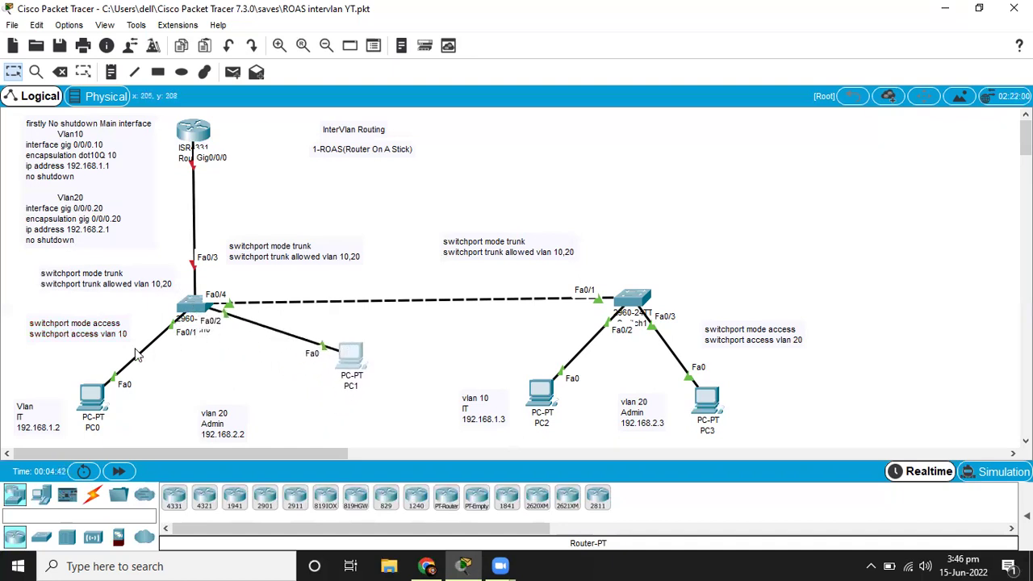
{"action": "left_click_drag", "start_coordinate": [84, 392], "coordinate": [76, 369]}
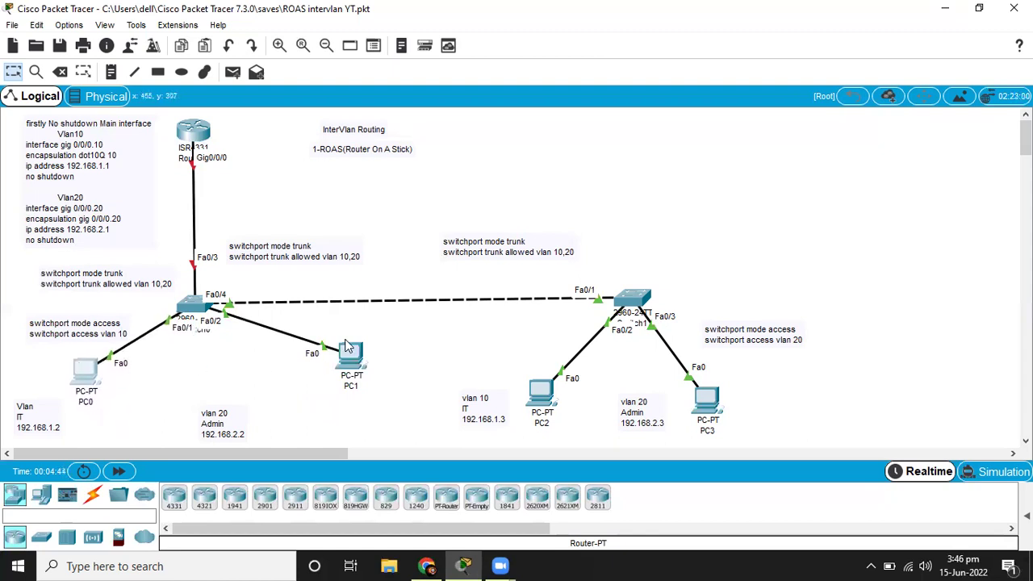
{"action": "left_click_drag", "start_coordinate": [353, 351], "coordinate": [342, 342]}
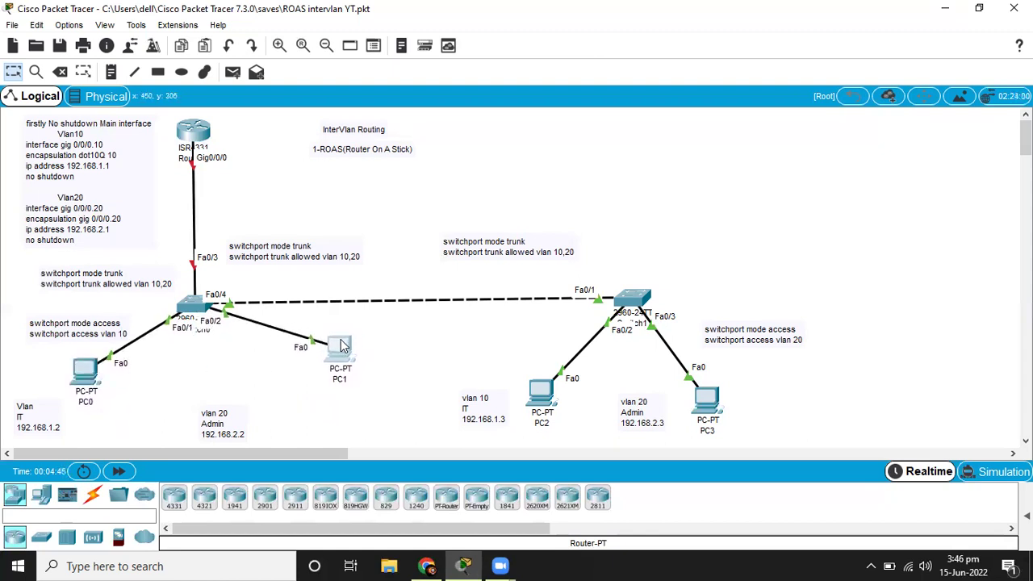
Open Switch0's command line and enter global configuration mode with enable and configure terminal.
{"action": "left_click", "coordinate": [180, 315]}
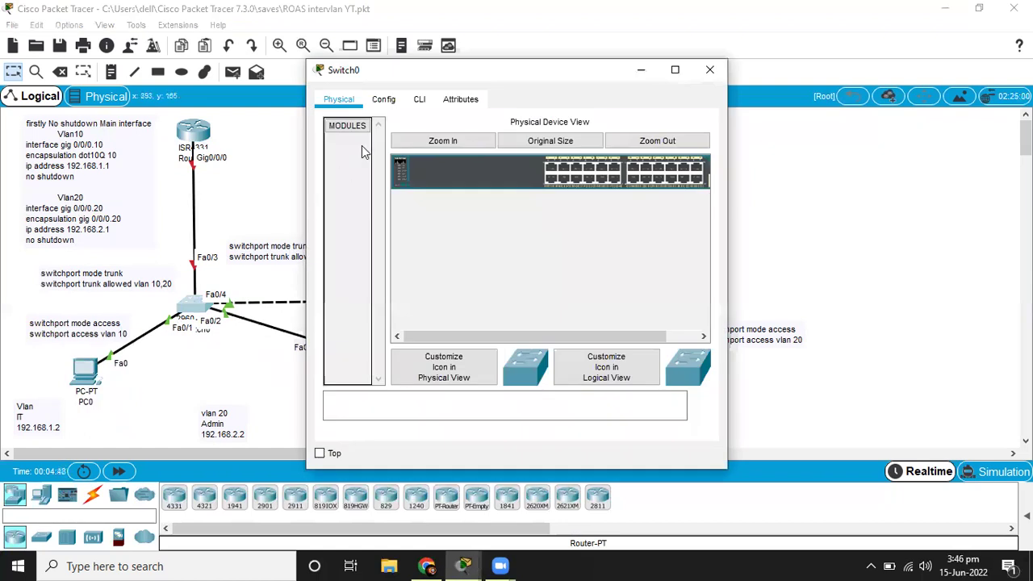
{"action": "left_click", "coordinate": [426, 100]}
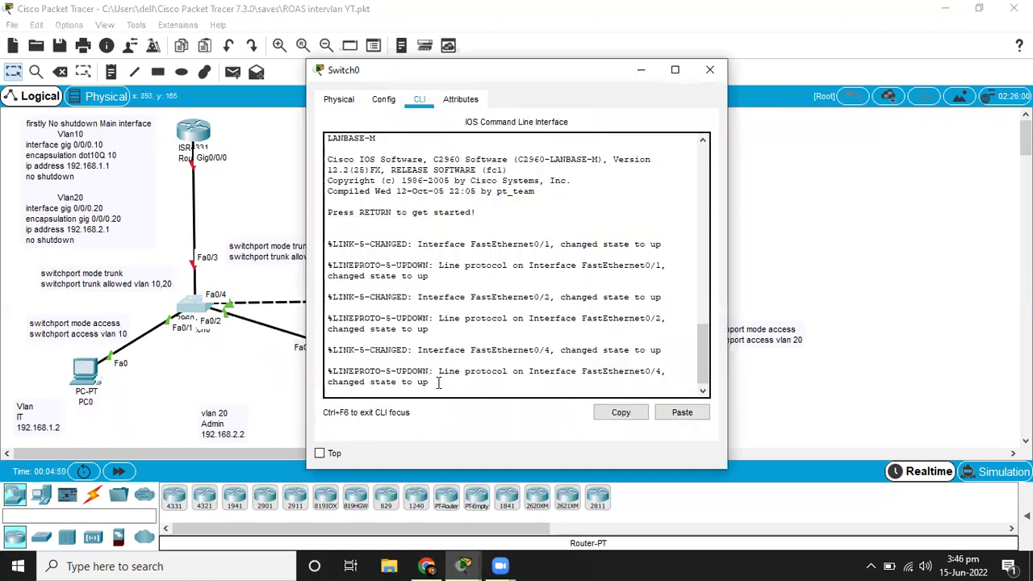
{"action": "key", "text": "Return"}
{"action": "key", "text": "Return"}
{"action": "type", "text": "n"}
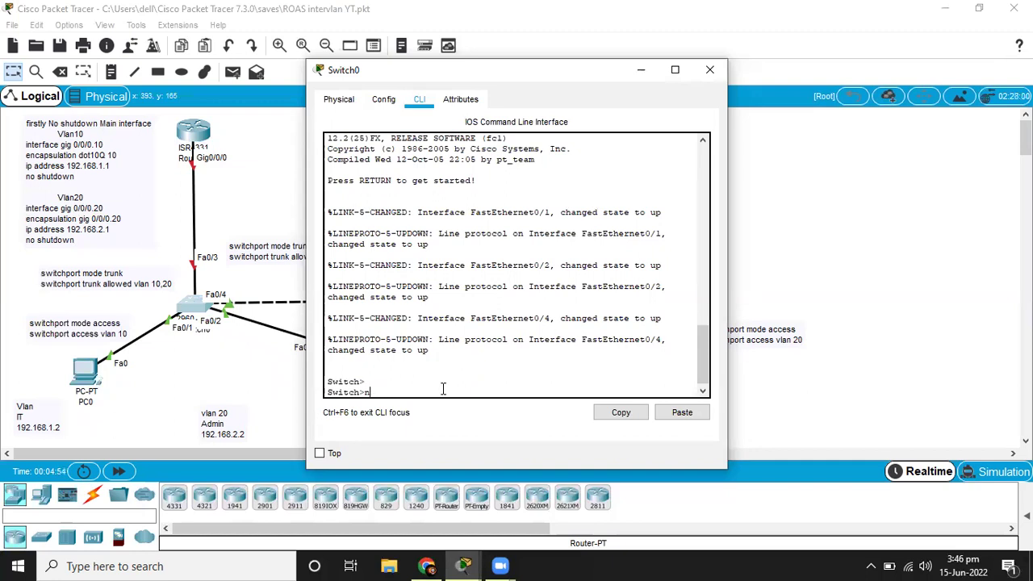
{"action": "key", "text": "Tab"}
{"action": "key", "text": "Return"}
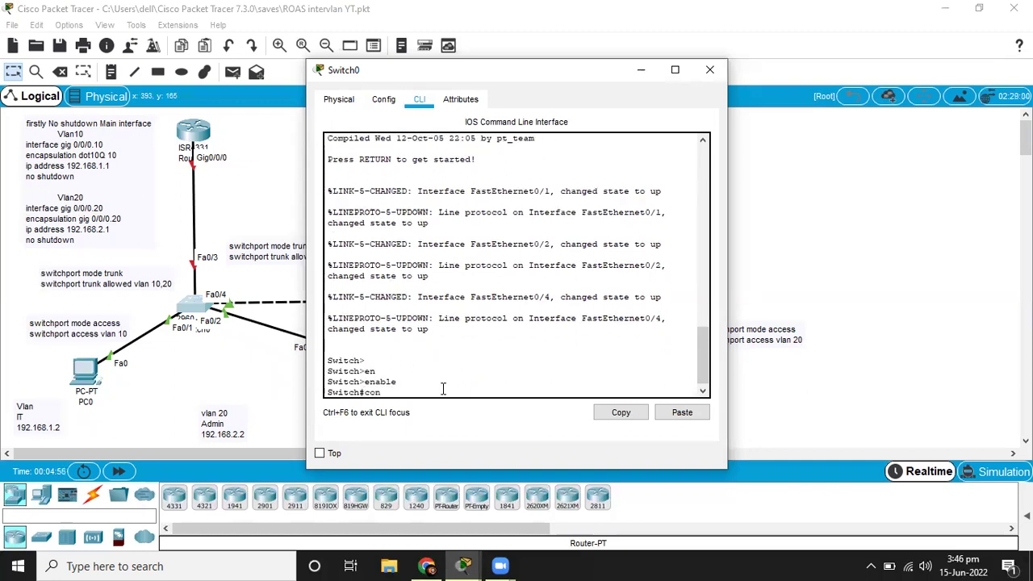
{"action": "type", "text": "confi"}
{"action": "key", "text": "Tab"}
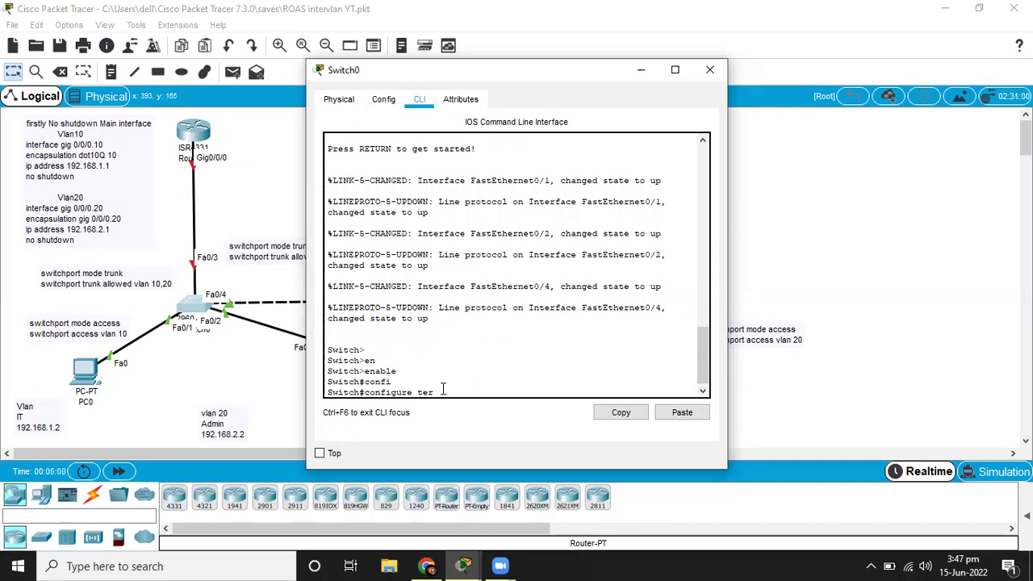
{"action": "type", "text": "ter"}
{"action": "key", "text": "Tab"}
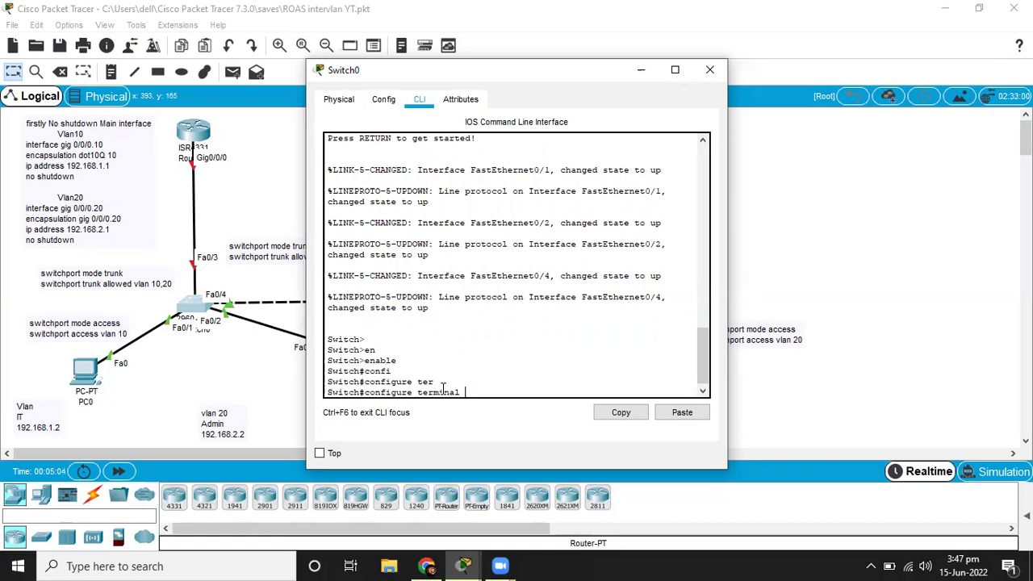
{"action": "key", "text": "Return"}
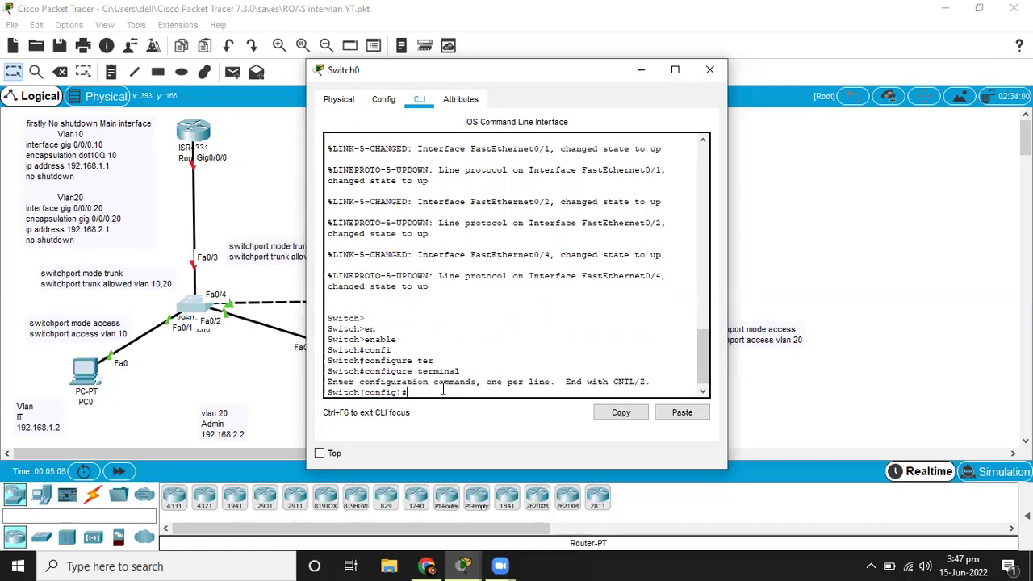
Set Switch0's interface fastEthernet 0/1 to access mode with switchport mode access.
{"action": "type", "text": "int"}
{"action": "key", "text": "Tab"}
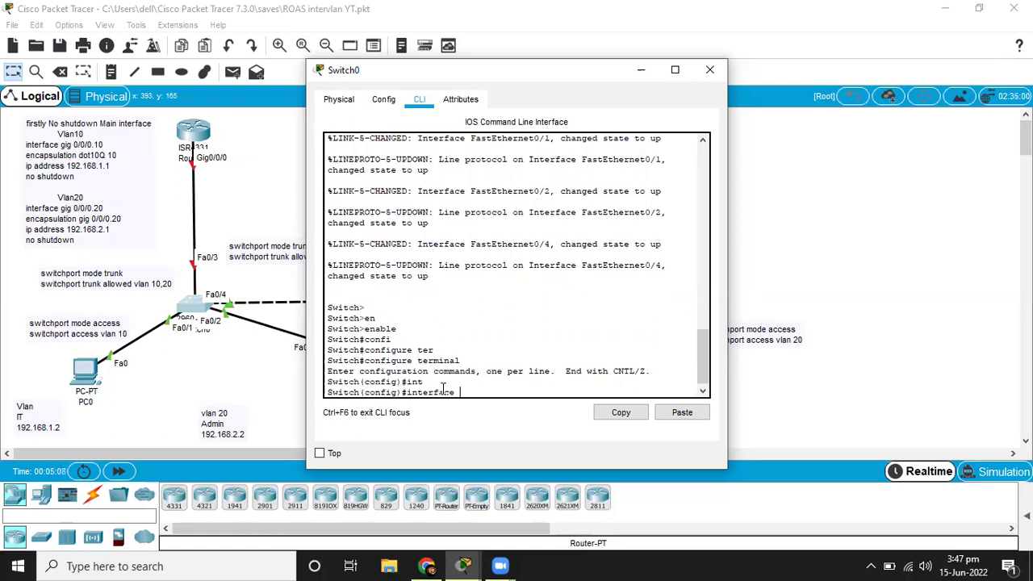
{"action": "type", "text": "f"}
{"action": "key", "text": "Tab"}
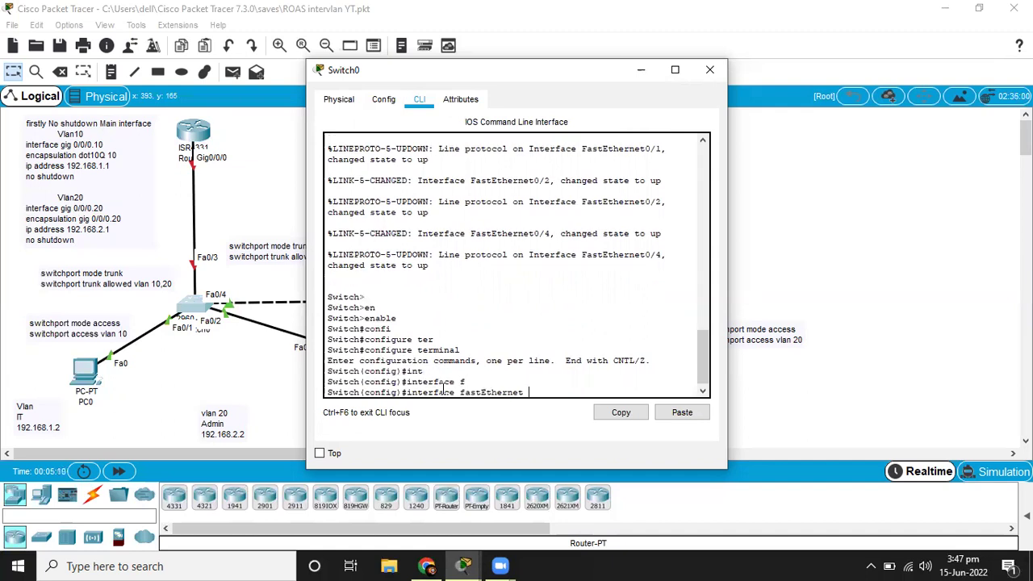
{"action": "type", "text": "/"}
{"action": "key", "text": "BackSpace"}
{"action": "key", "text": "BackSpace"}
{"action": "key", "text": "Return"}
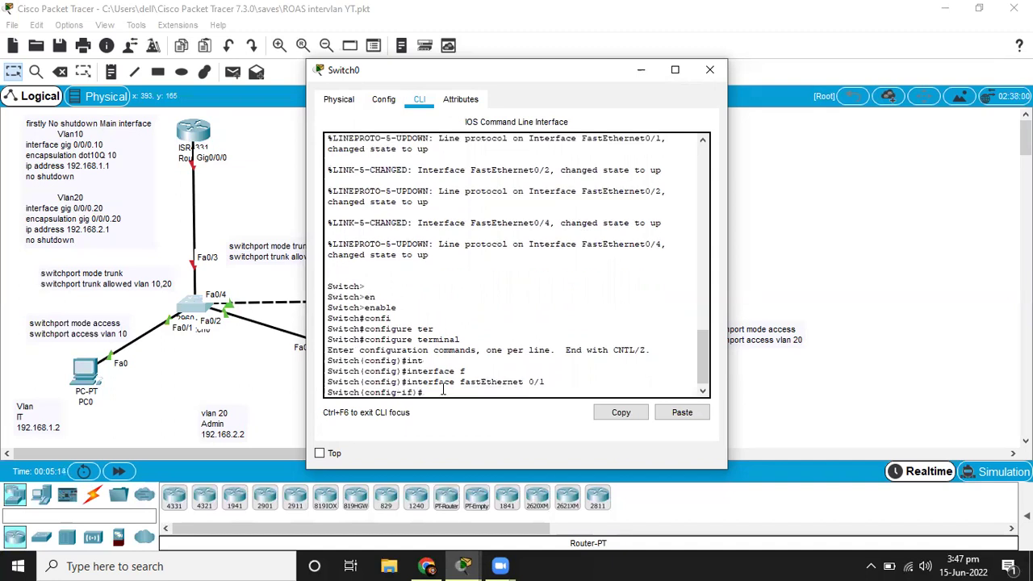
{"action": "type", "text": "sw"}
{"action": "key", "text": "Tab"}
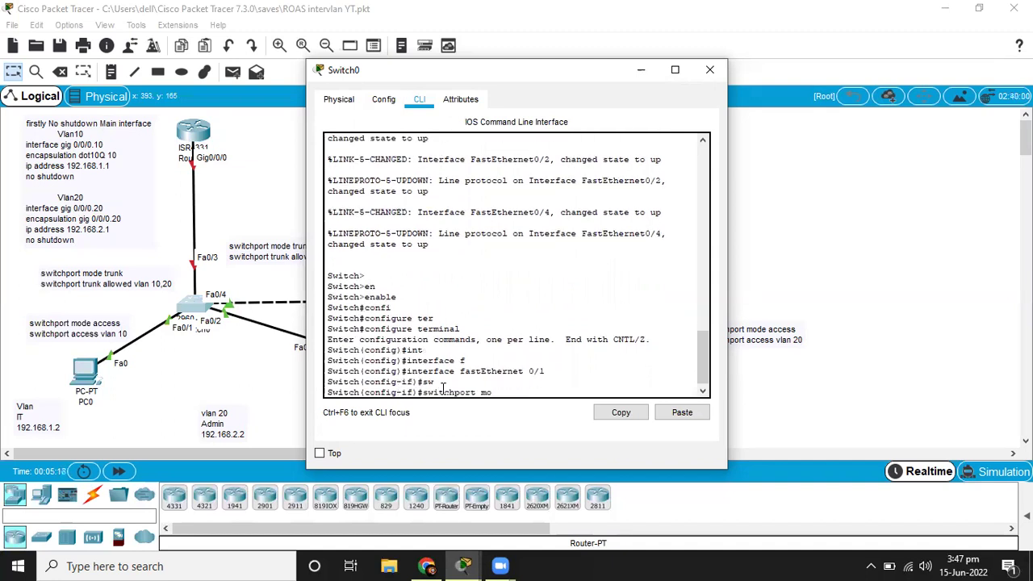
{"action": "type", "text": "mo"}
{"action": "key", "text": "Tab"}
{"action": "type", "text": "acc"}
{"action": "key", "text": "Tab"}
{"action": "key", "text": "Return"}
Assign fastEthernet 0/1 to access VLAN 10 and return to global configuration mode.
{"action": "type", "text": "sw"}
{"action": "key", "text": "Tab"}
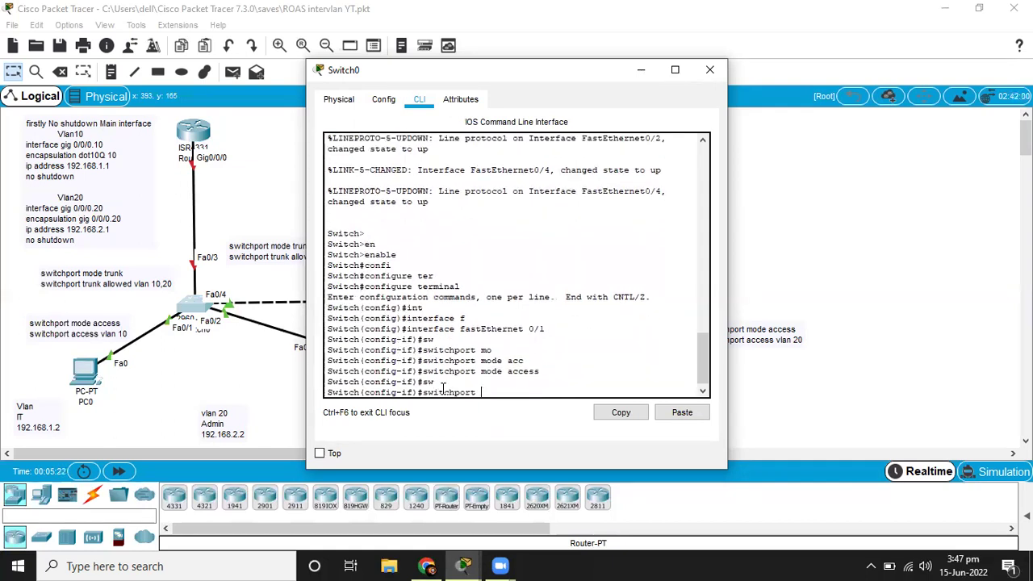
{"action": "type", "text": "acc"}
{"action": "key", "text": "Tab"}
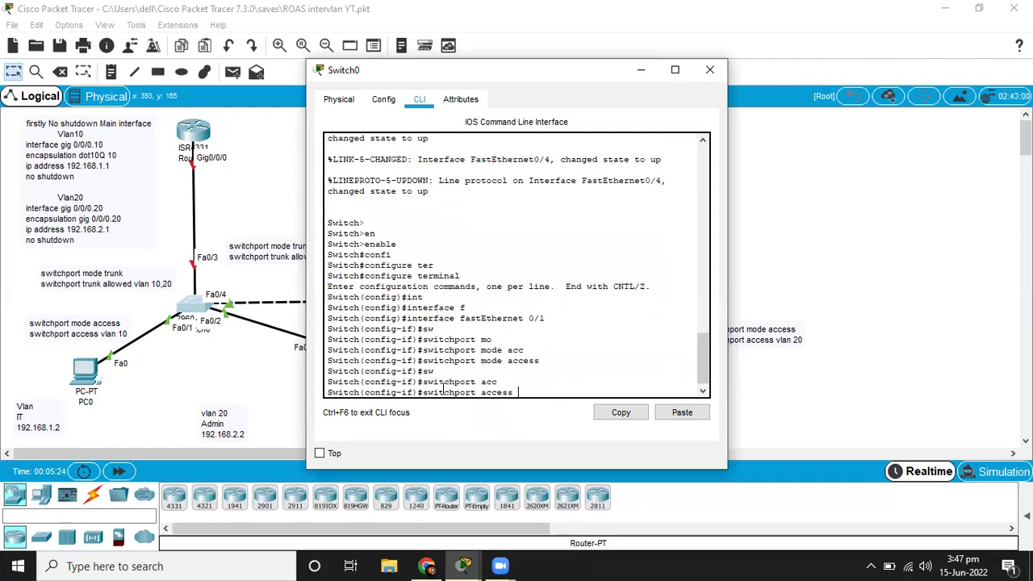
{"action": "type", "text": "vl"}
{"action": "key", "text": "Tab"}
{"action": "type", "text": "1"}
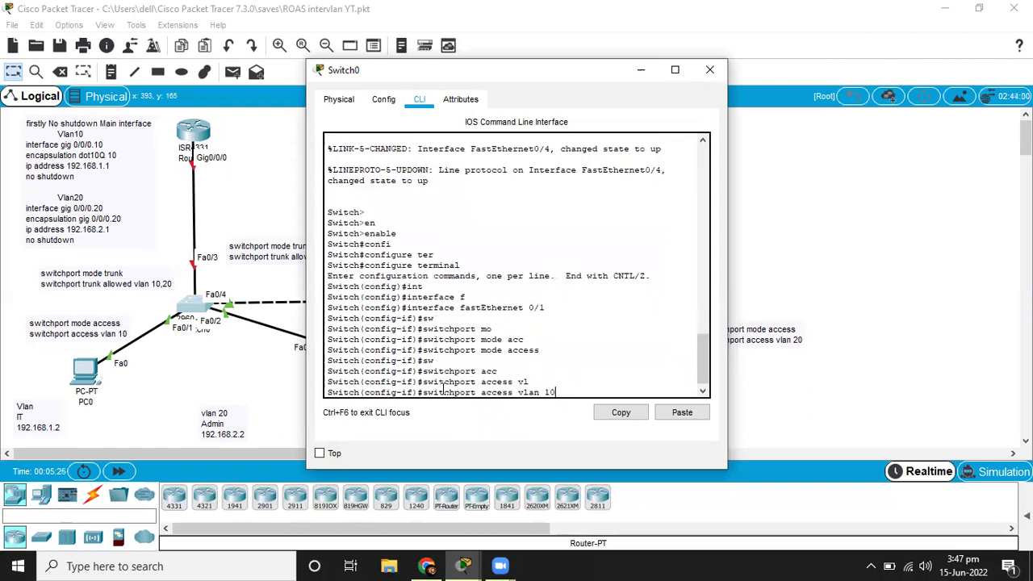
{"action": "type", "text": "0"}
{"action": "key", "text": "Return"}
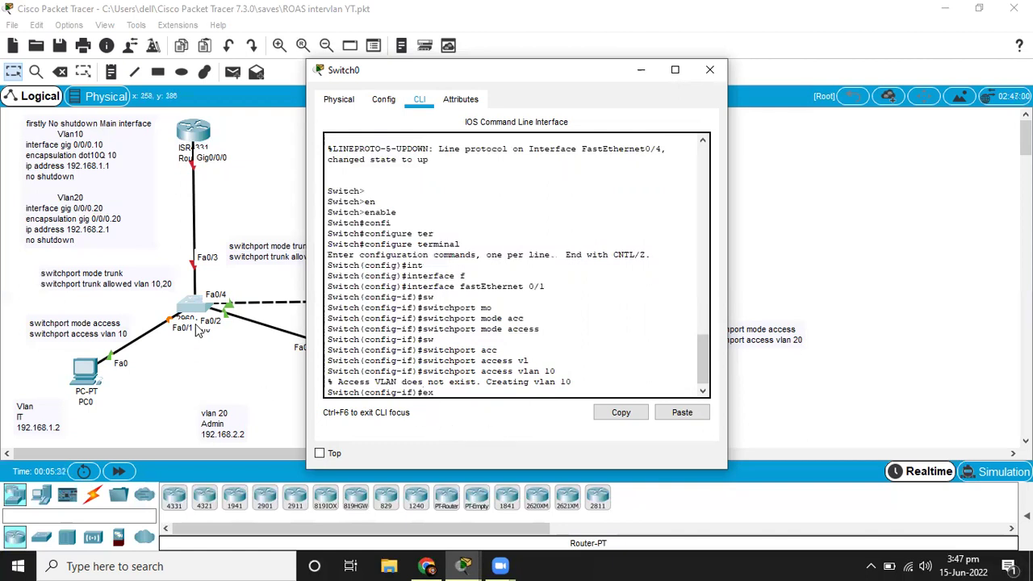
{"action": "type", "text": "ex"}
{"action": "key", "text": "Return"}
{"action": "key", "text": "Return"}
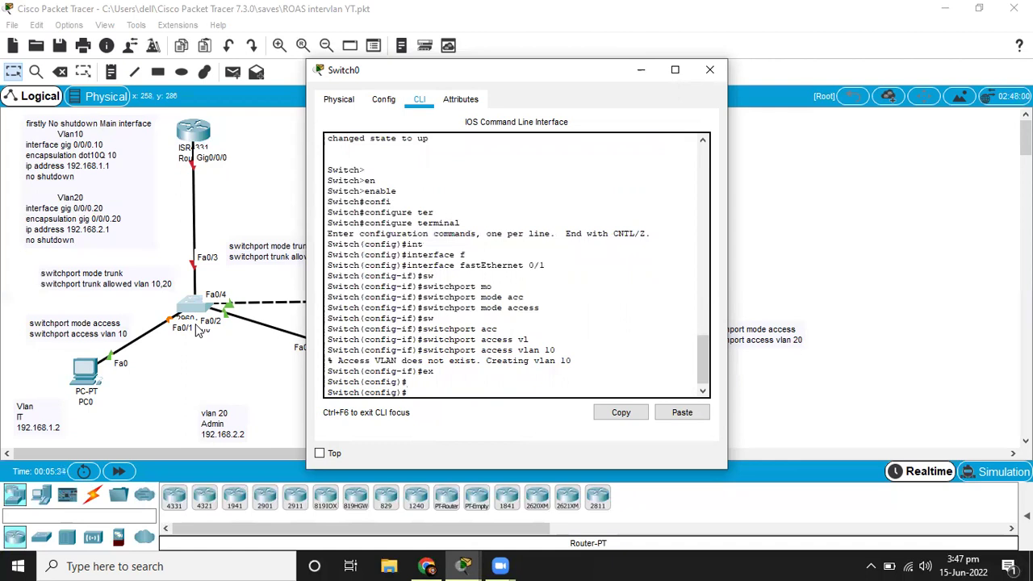
Set Switch0's interface fastEthernet 0/2 to access mode with switchport mode access.
{"action": "type", "text": "int"}
{"action": "key", "text": "Tab"}
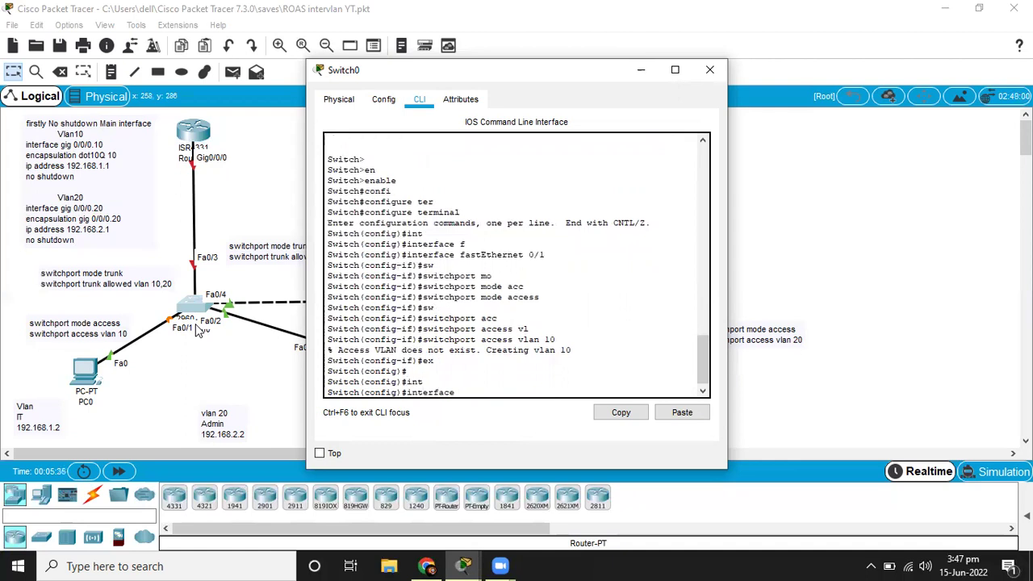
{"action": "type", "text": "f"}
{"action": "key", "text": "Tab"}
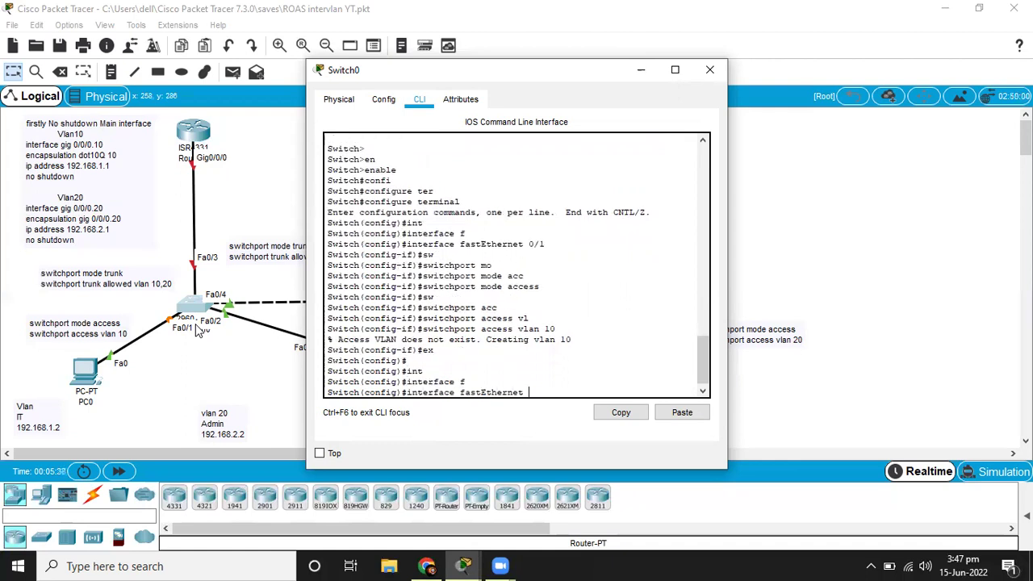
{"action": "type", "text": "0/2"}
{"action": "key", "text": "Return"}
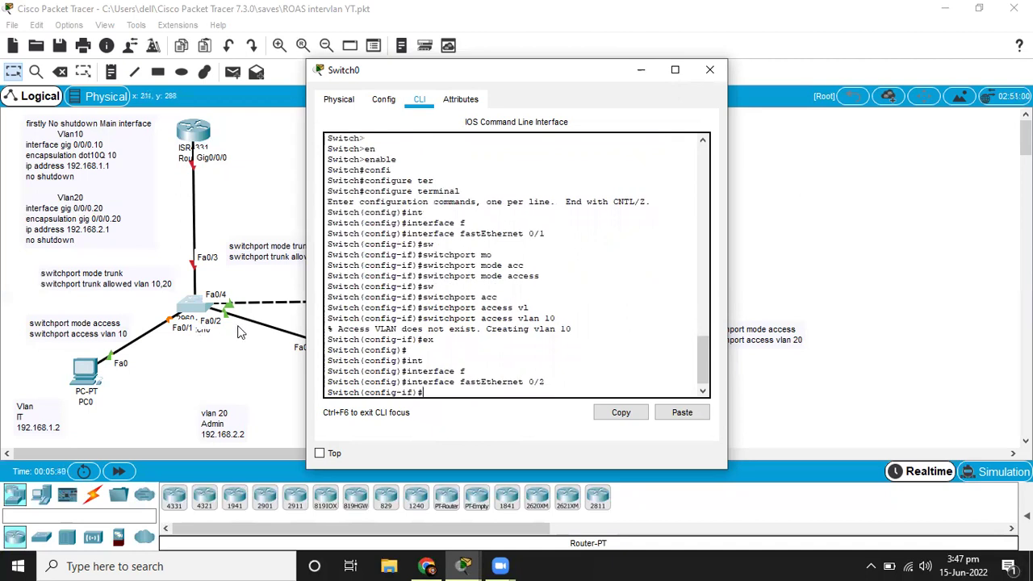
{"action": "type", "text": "sw"}
{"action": "key", "text": "Tab"}
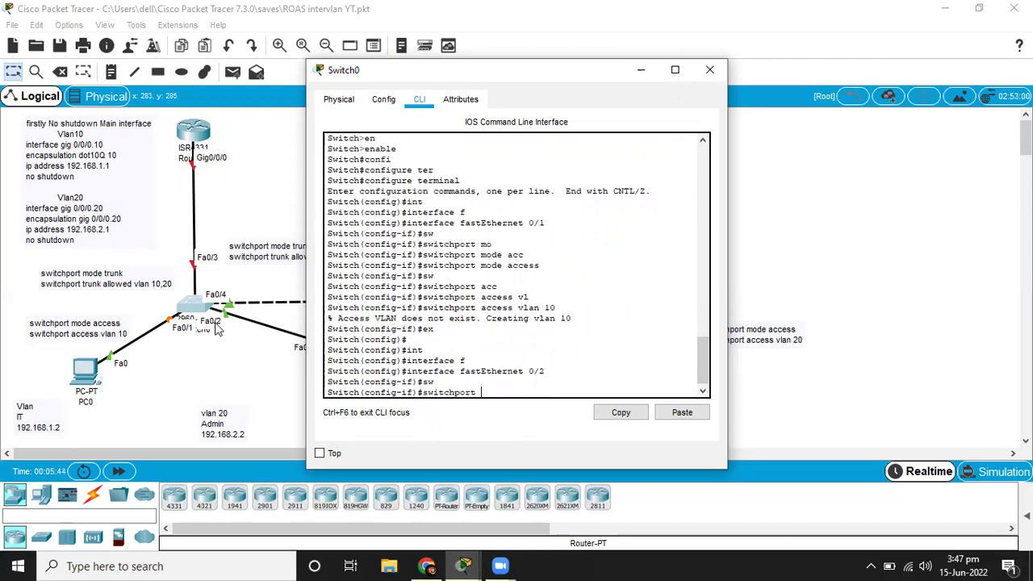
{"action": "type", "text": "mo"}
{"action": "key", "text": "Tab"}
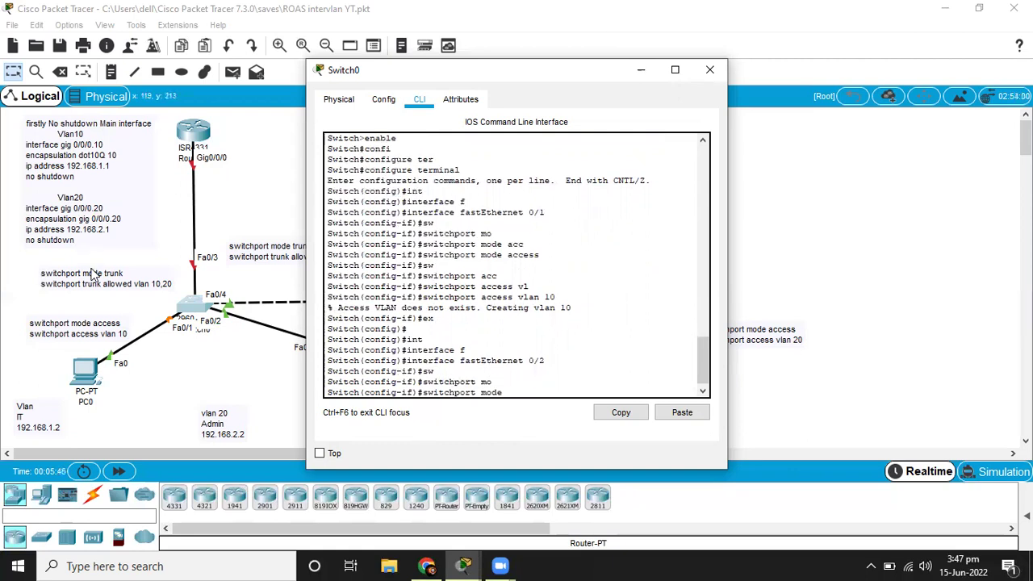
{"action": "type", "text": "acc"}
{"action": "key", "text": "Tab"}
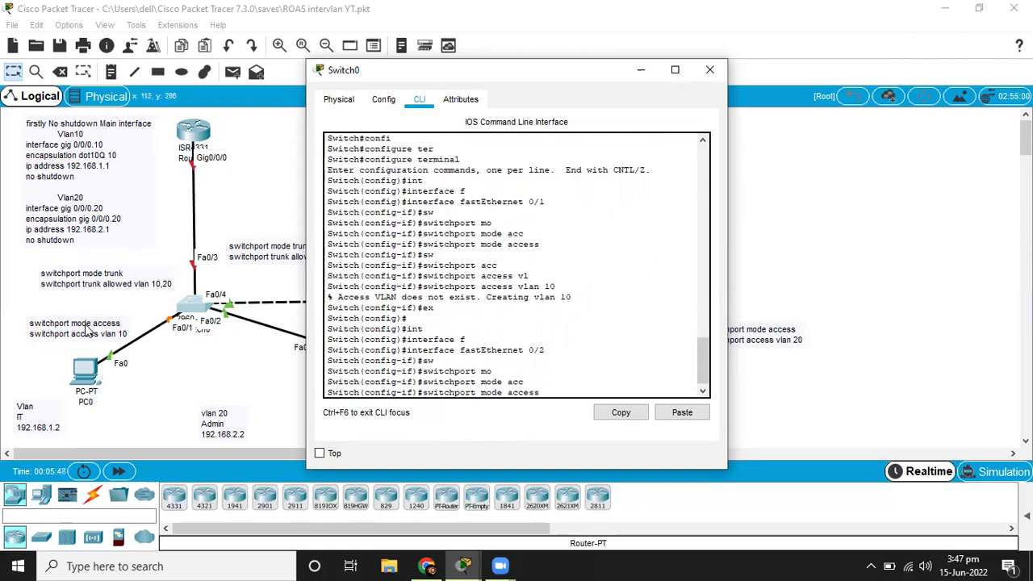
{"action": "key", "text": "Return"}
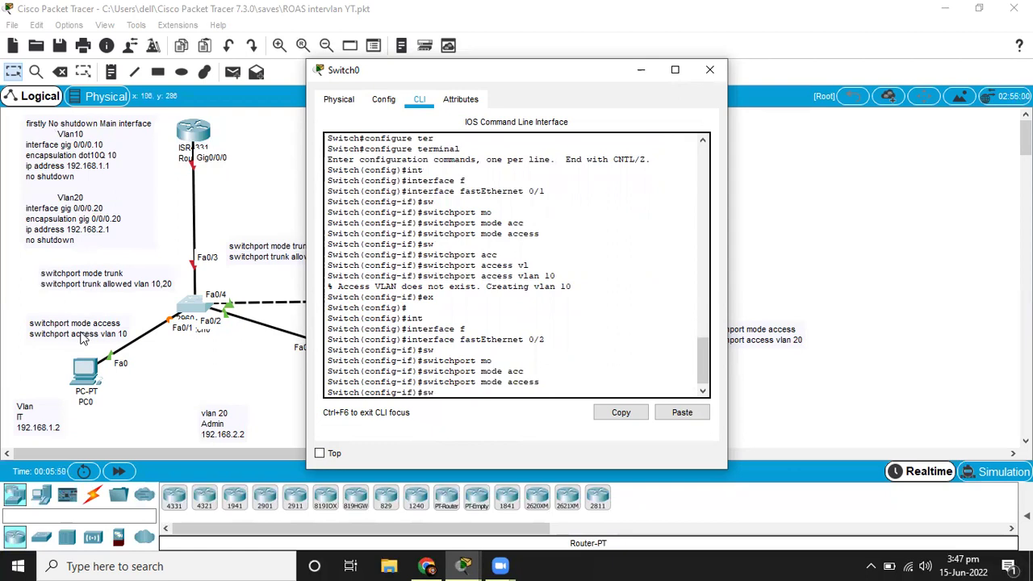
Assign fastEthernet 0/2 to access VLAN 20 and return to global configuration mode.
{"action": "key", "text": "Tab"}
{"action": "type", "text": "acc"}
{"action": "key", "text": "Tab"}
{"action": "type", "text": "vl"}
{"action": "key", "text": "Tab"}
{"action": "type", "text": "20"}
{"action": "key", "text": "Return"}
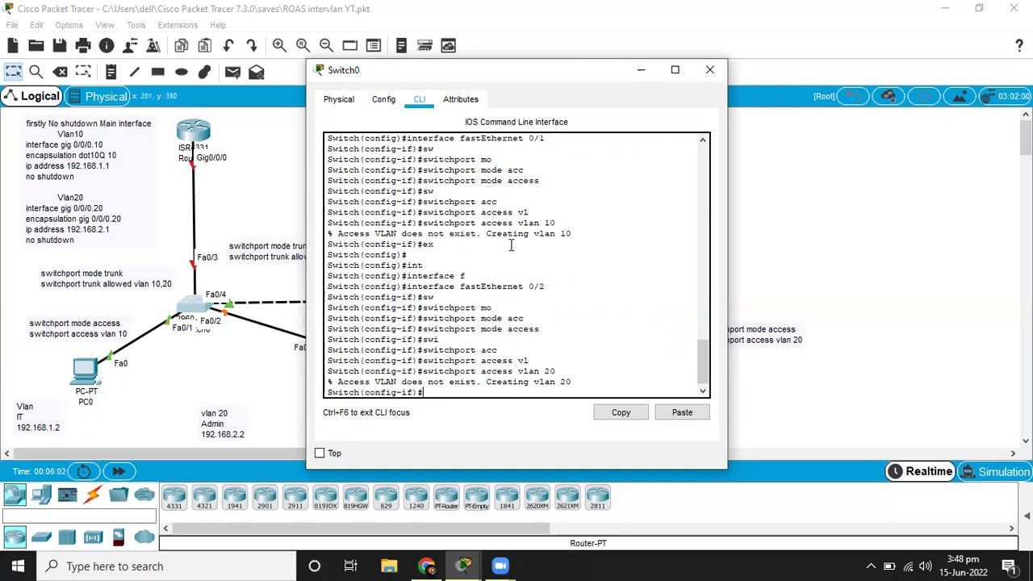
{"action": "type", "text": "x"}
{"action": "key", "text": "Return"}
{"action": "key", "text": "Return"}
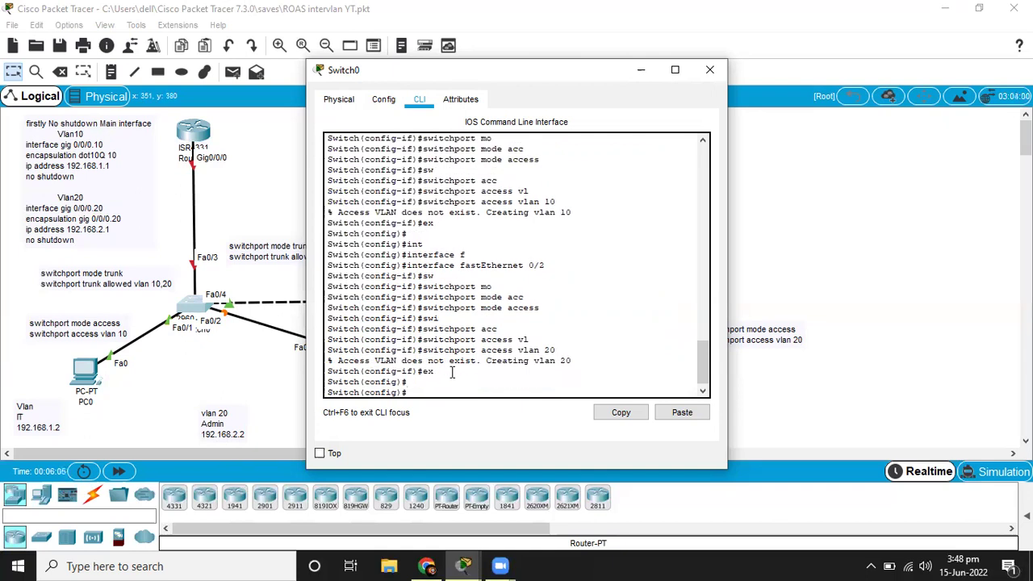
Name VLAN 10 IT on Switch0 and exit the VLAN configuration.
{"action": "type", "text": "vl"}
{"action": "key", "text": "Tab"}
{"action": "type", "text": "10"}
{"action": "key", "text": "Return"}
{"action": "type", "text": "name"}
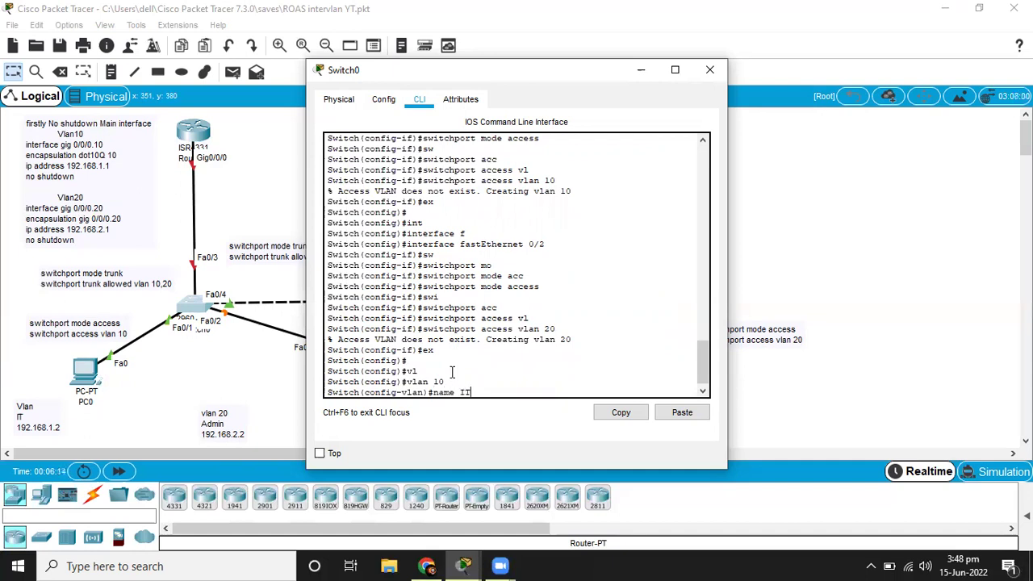
{"action": "type", "text": " IT"}
{"action": "key", "text": "Return"}
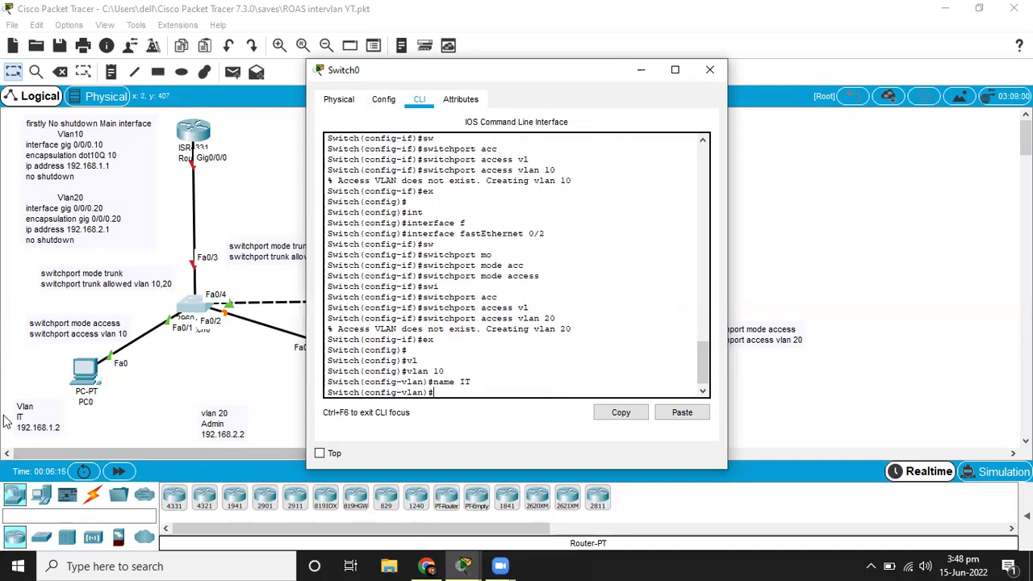
{"action": "type", "text": "ex"}
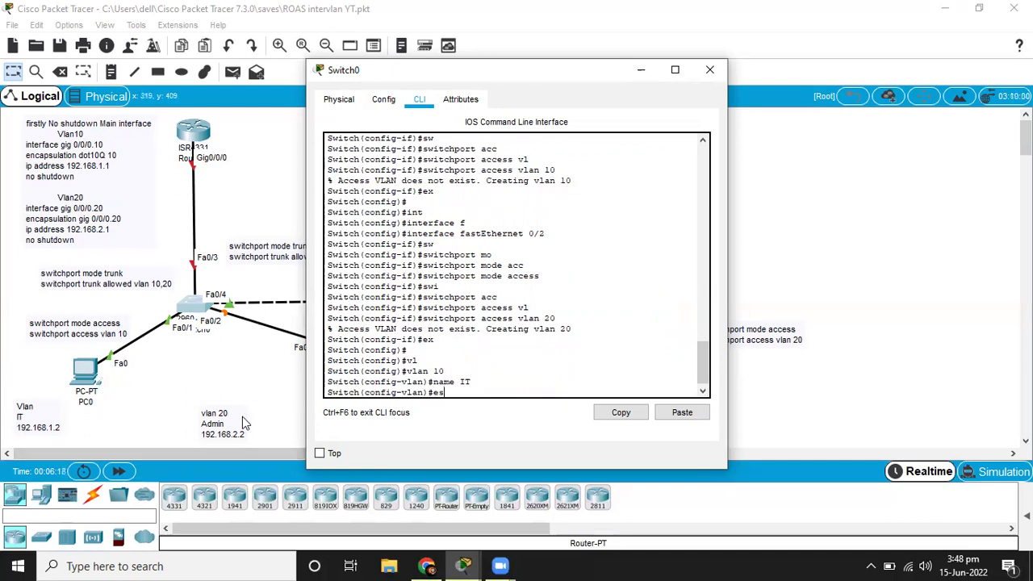
{"action": "key", "text": "Return"}
Name VLAN 20 Admin on Switch0 and return to global configuration mode.
{"action": "type", "text": "vl"}
{"action": "key", "text": "Tab"}
{"action": "type", "text": "20"}
{"action": "key", "text": "Return"}
{"action": "type", "text": "name Admin"}
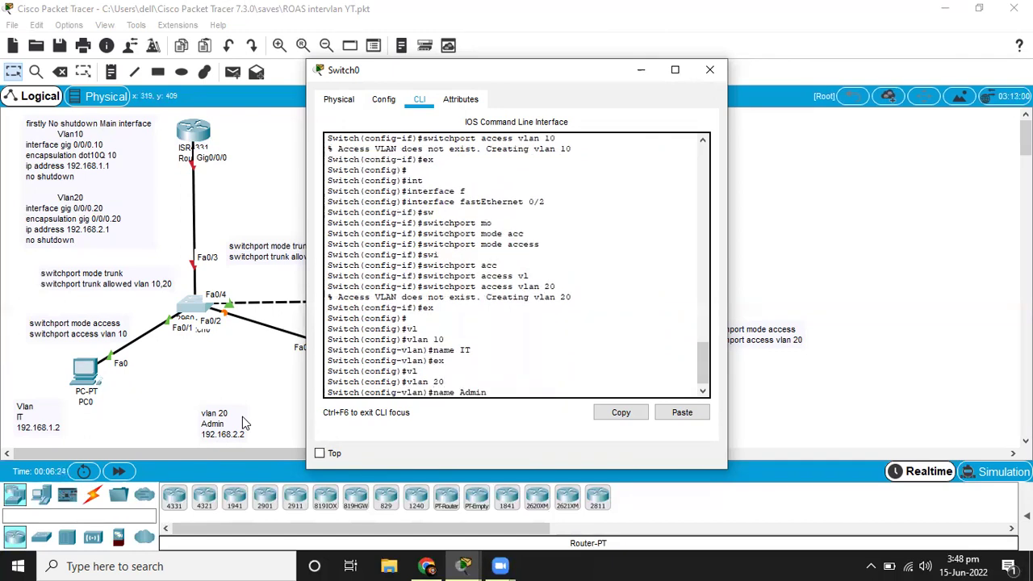
{"action": "key", "text": "Return"}
{"action": "type", "text": "ex"}
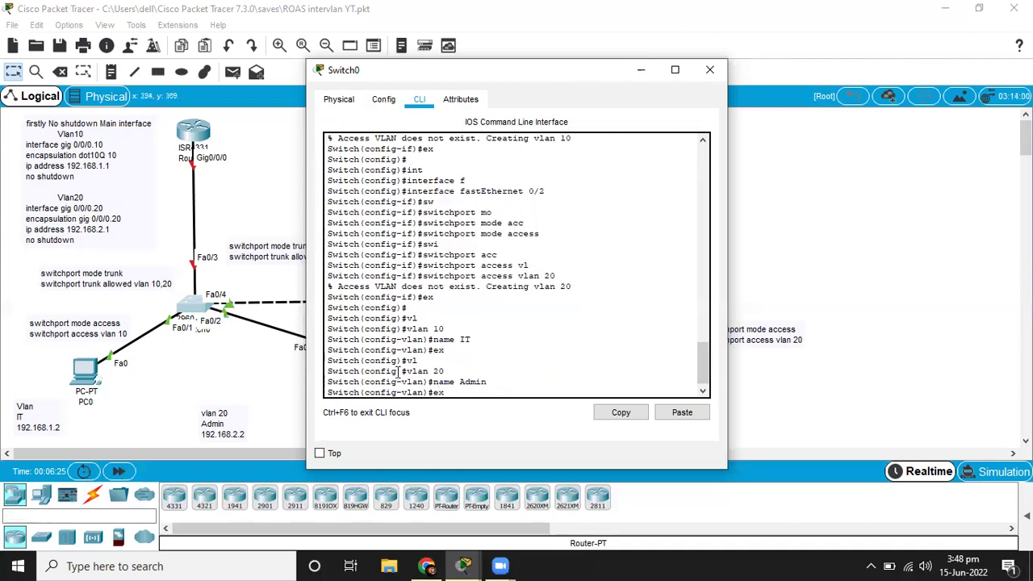
{"action": "key", "text": "Return"}
{"action": "key", "text": "Return"}
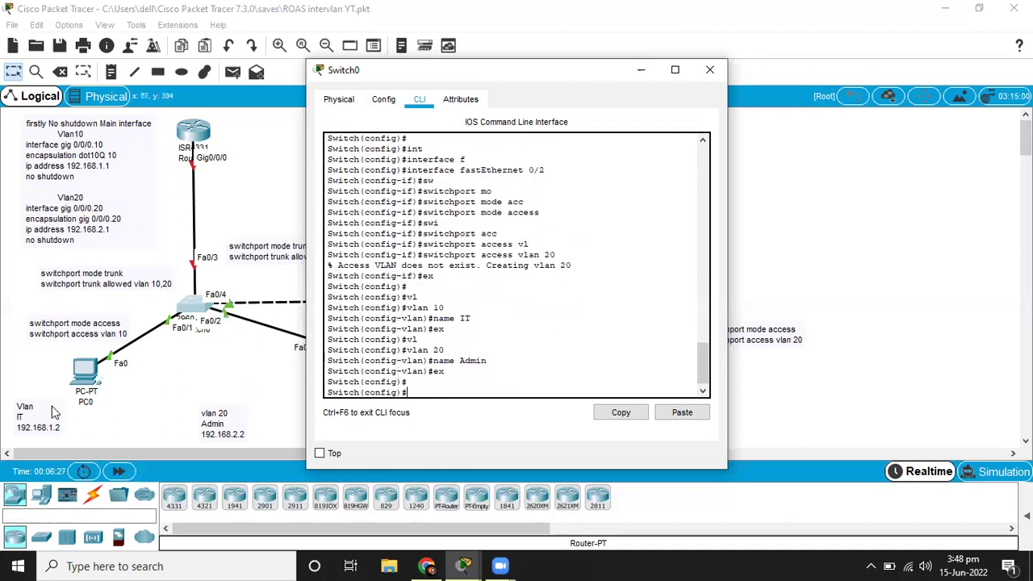
Add the number 10 to the Vlan line of the note below PC0.
{"action": "left_click", "coordinate": [52, 406]}
{"action": "type", "text": "10"}
{"action": "left_click", "coordinate": [150, 393]}
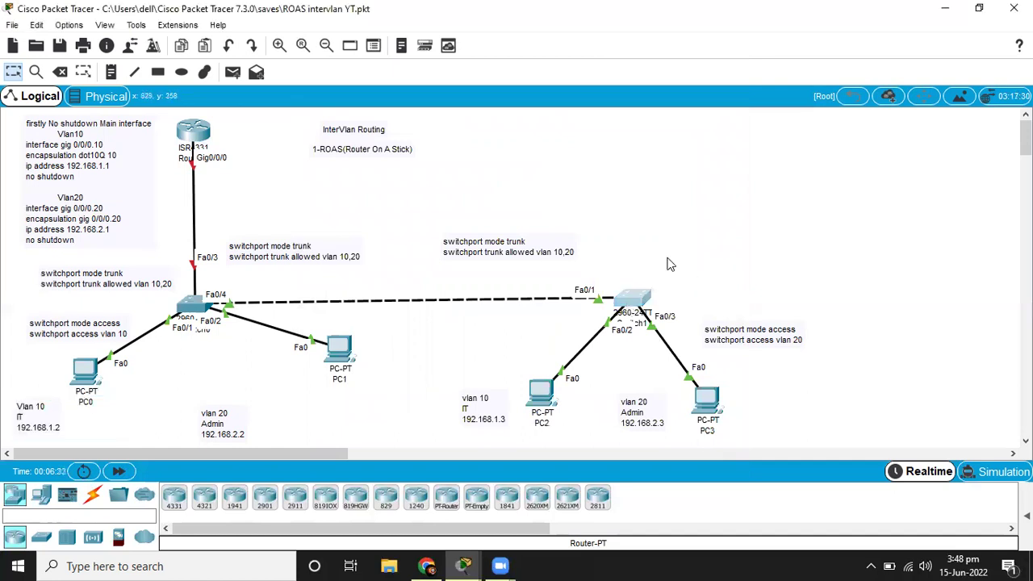
Open Switch1's command line interface and bring its prompt into focus.
{"action": "left_click", "coordinate": [649, 302]}
{"action": "left_click", "coordinate": [414, 101]}
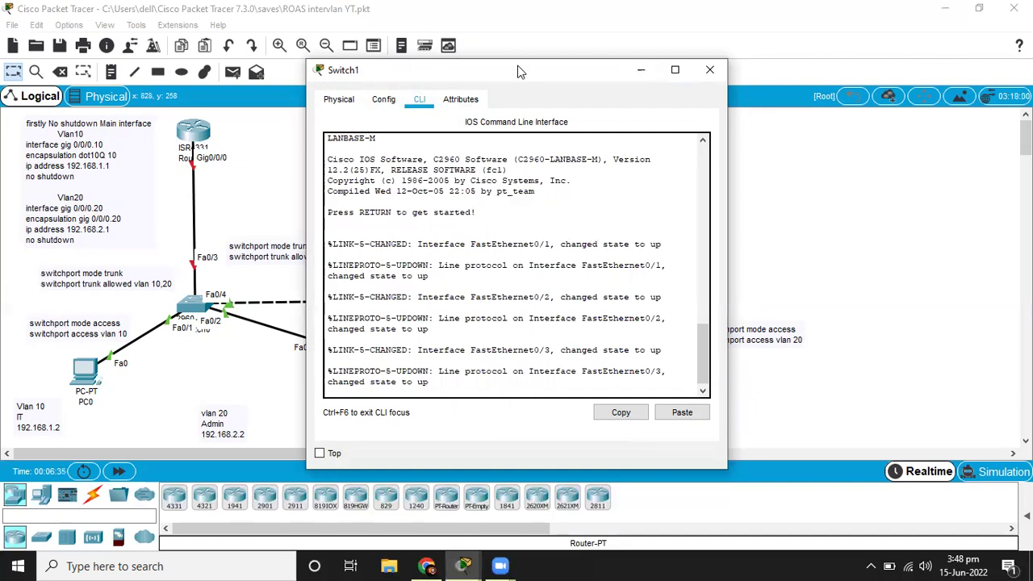
{"action": "double_click", "coordinate": [525, 69]}
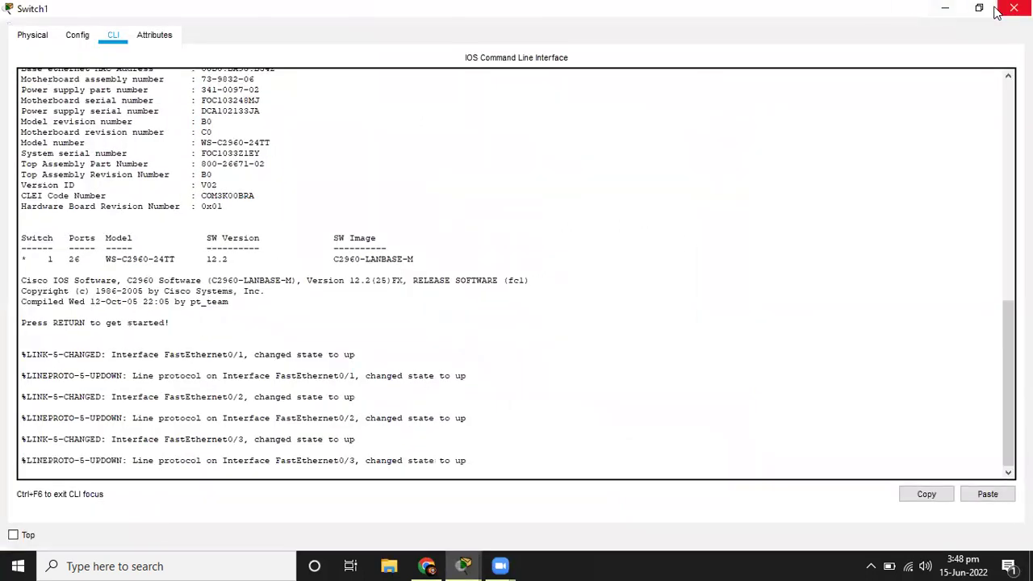
{"action": "left_click", "coordinate": [992, 10]}
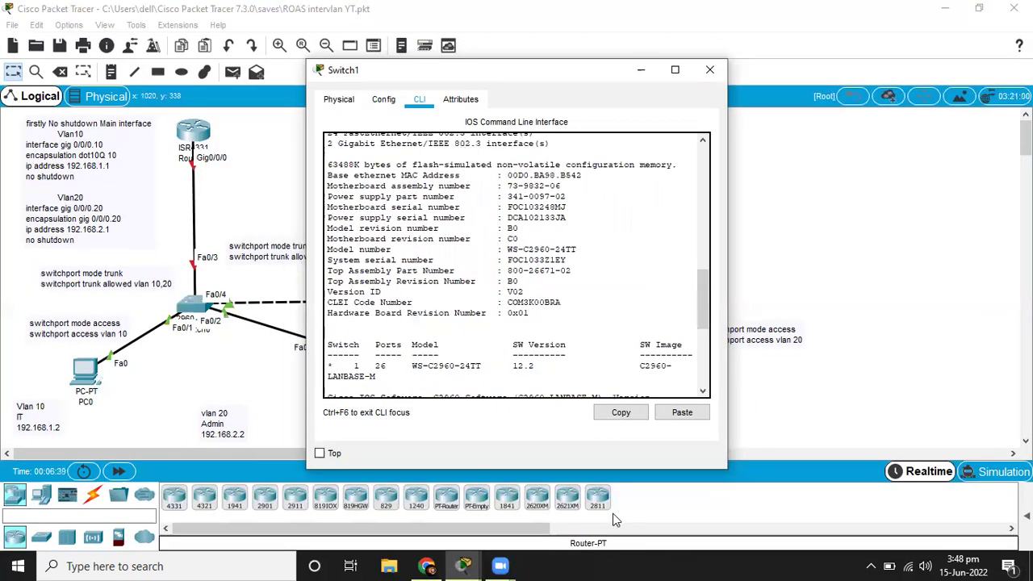
{"action": "left_click_drag", "start_coordinate": [701, 323], "coordinate": [722, 417]}
{"action": "left_click", "coordinate": [615, 393]}
Enter privileged EXEC mode on Switch1 with enable, followed by global configuration mode with configure terminal.
{"action": "key", "text": "Return"}
{"action": "type", "text": "en"}
{"action": "key", "text": "Return"}
{"action": "type", "text": "en"}
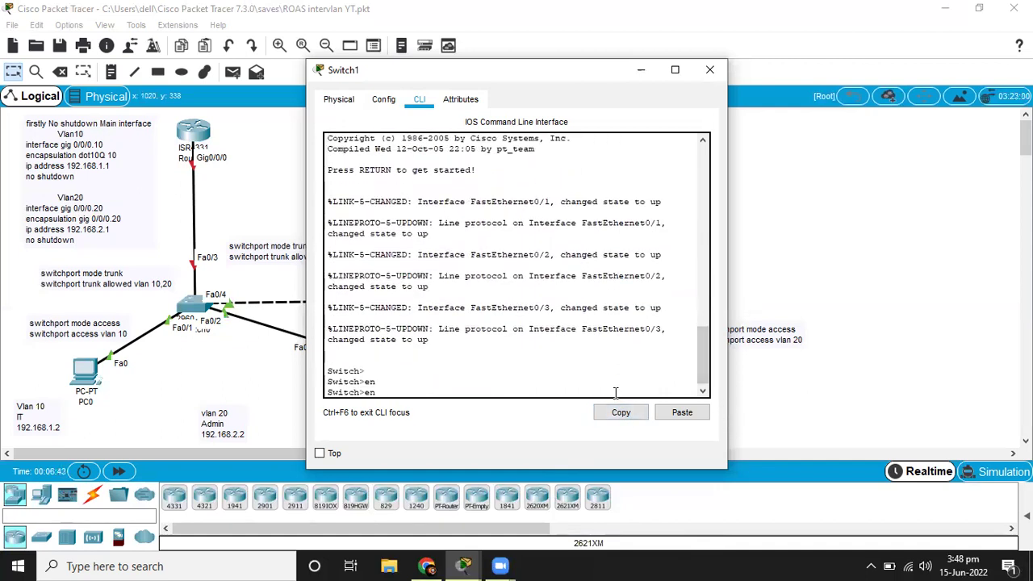
{"action": "key", "text": "Tab"}
{"action": "key", "text": "Return"}
{"action": "type", "text": "conf"}
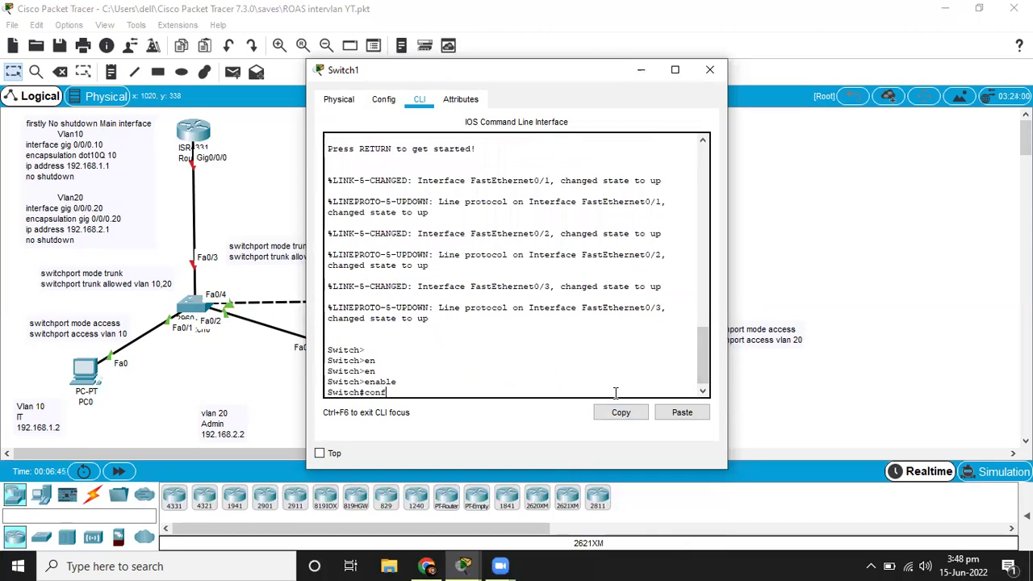
{"action": "key", "text": "Tab"}
{"action": "type", "text": "ter"}
{"action": "key", "text": "Tab"}
{"action": "key", "text": "Return"}
{"action": "key", "text": "Return"}
Set Switch1's interface fastEthernet 0/2 to access mode with switchport mode access.
{"action": "type", "text": "int"}
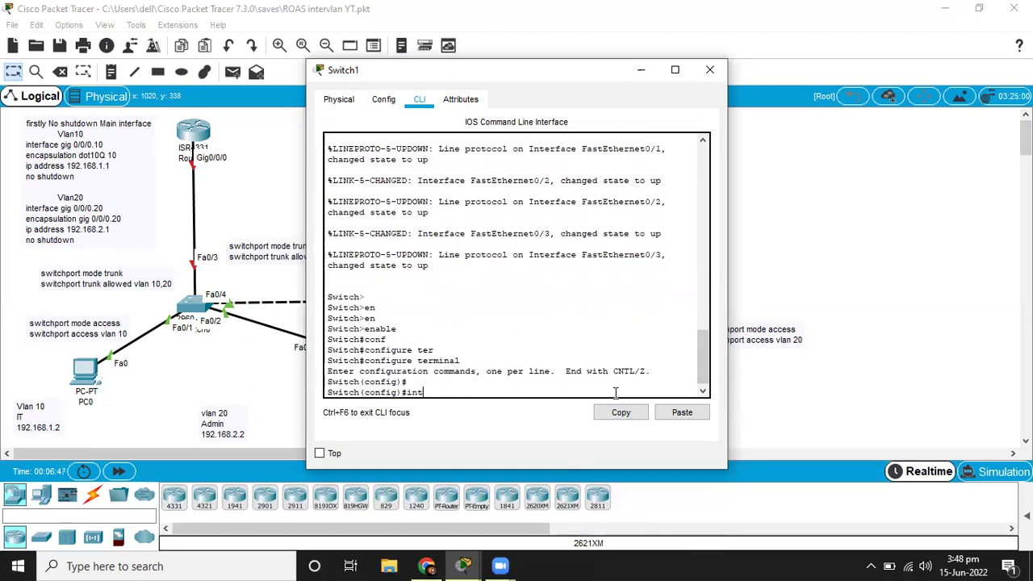
{"action": "key", "text": "Tab"}
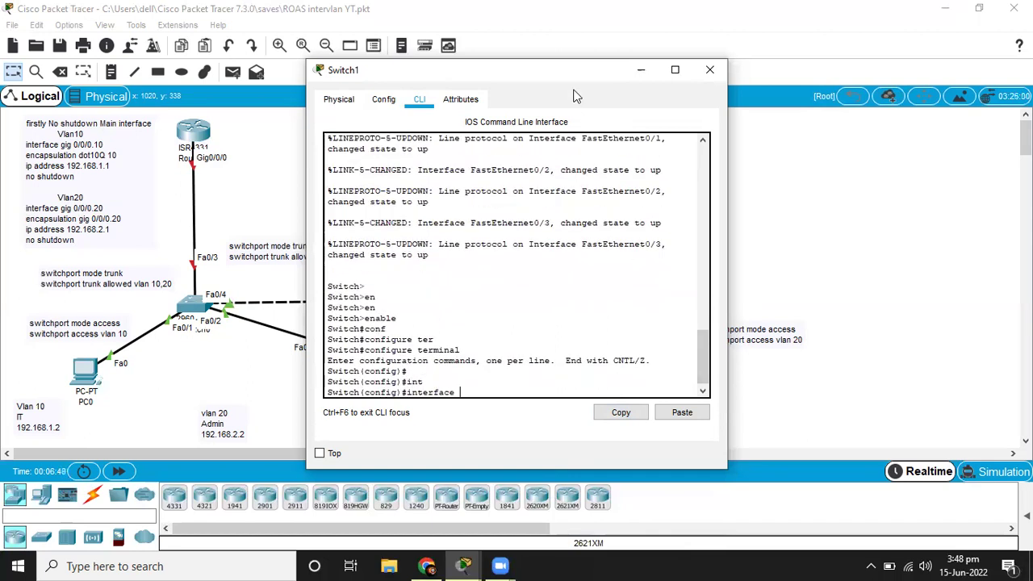
{"action": "left_click_drag", "start_coordinate": [562, 74], "coordinate": [232, 70]}
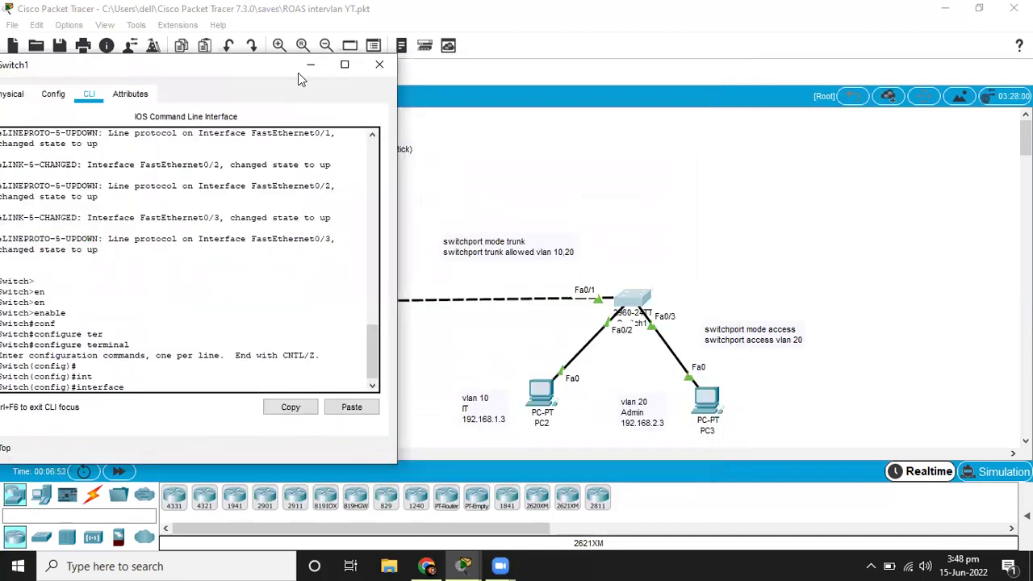
{"action": "left_click_drag", "start_coordinate": [256, 66], "coordinate": [369, 104]}
{"action": "type", "text": "f"}
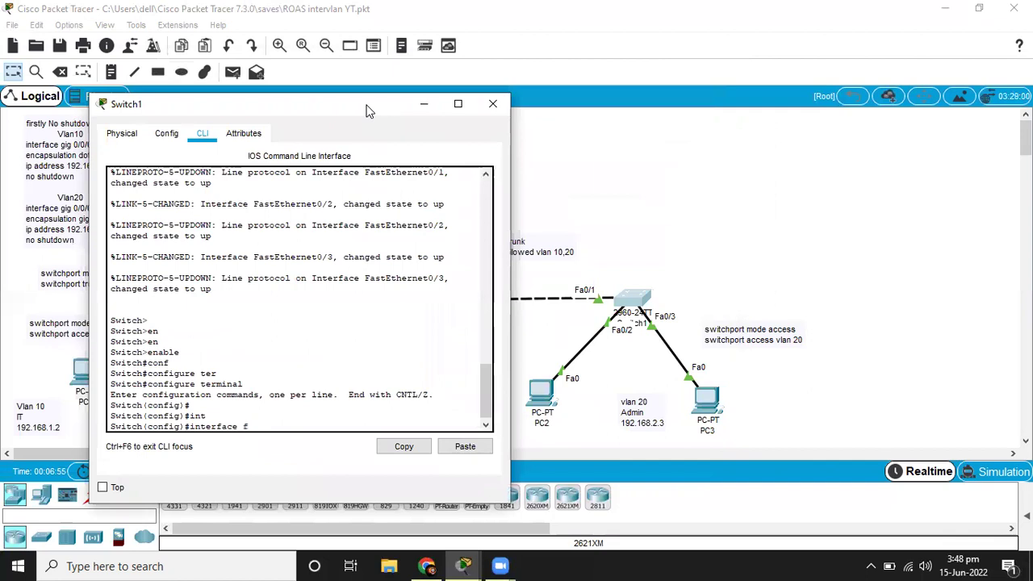
{"action": "key", "text": "Tab"}
{"action": "type", "text": "0/2"}
{"action": "key", "text": "Return"}
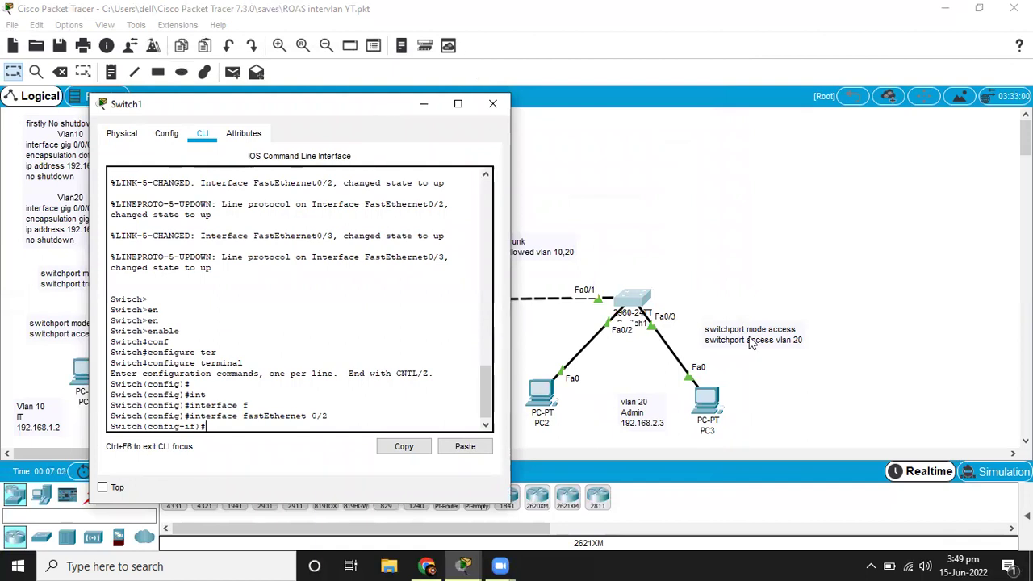
{"action": "type", "text": "sw"}
{"action": "key", "text": "Tab"}
{"action": "type", "text": "mo"}
{"action": "key", "text": "Tab"}
{"action": "type", "text": "acc"}
{"action": "key", "text": "Tab"}
{"action": "key", "text": "Return"}
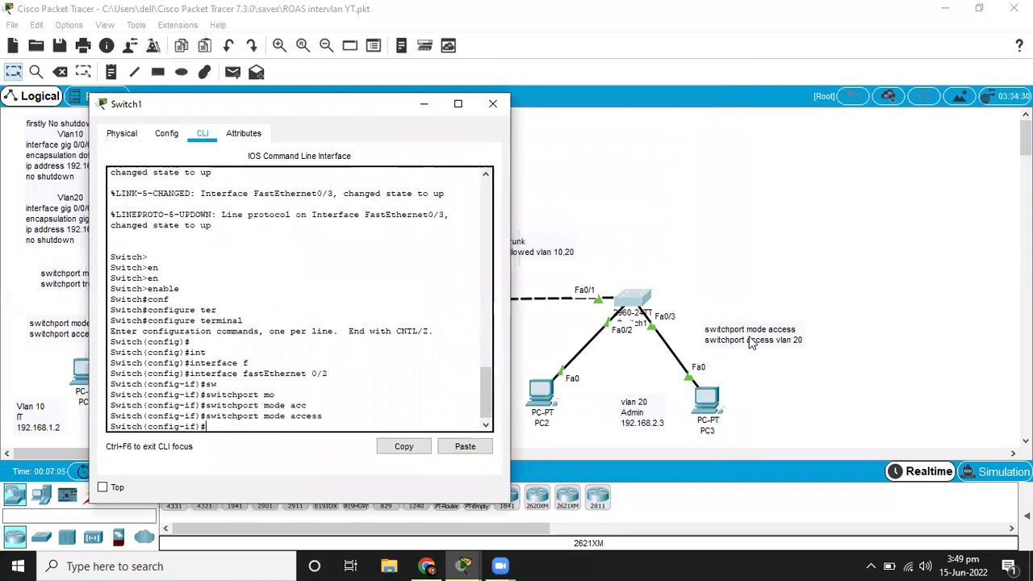
Assign Switch1's fastEthernet 0/2 to access VLAN 10 and return to global configuration mode.
{"action": "type", "text": "swi"}
{"action": "key", "text": "Tab"}
{"action": "type", "text": "acc"}
{"action": "key", "text": "Tab"}
{"action": "type", "text": "vl"}
{"action": "key", "text": "Tab"}
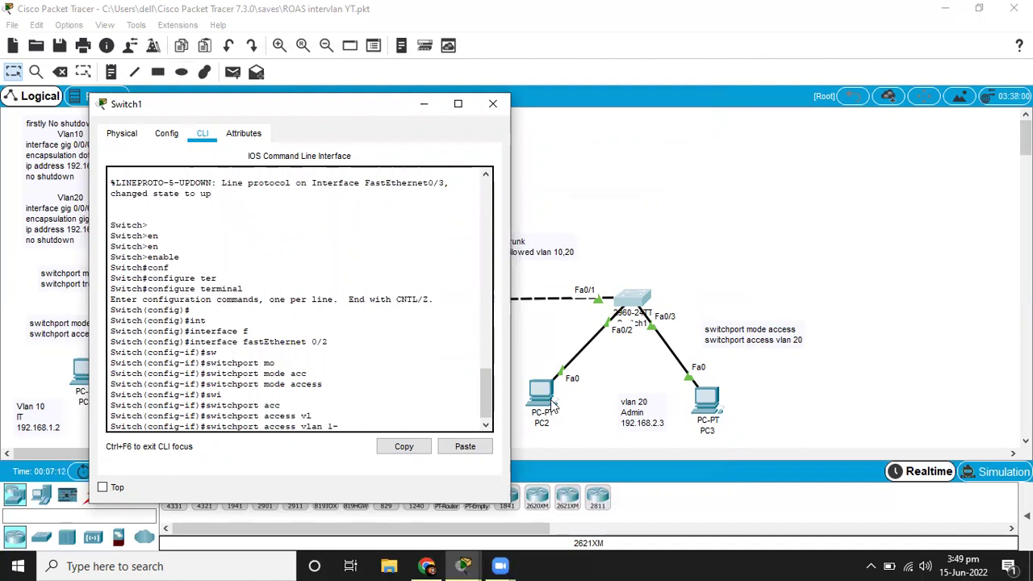
{"action": "key", "text": "Return"}
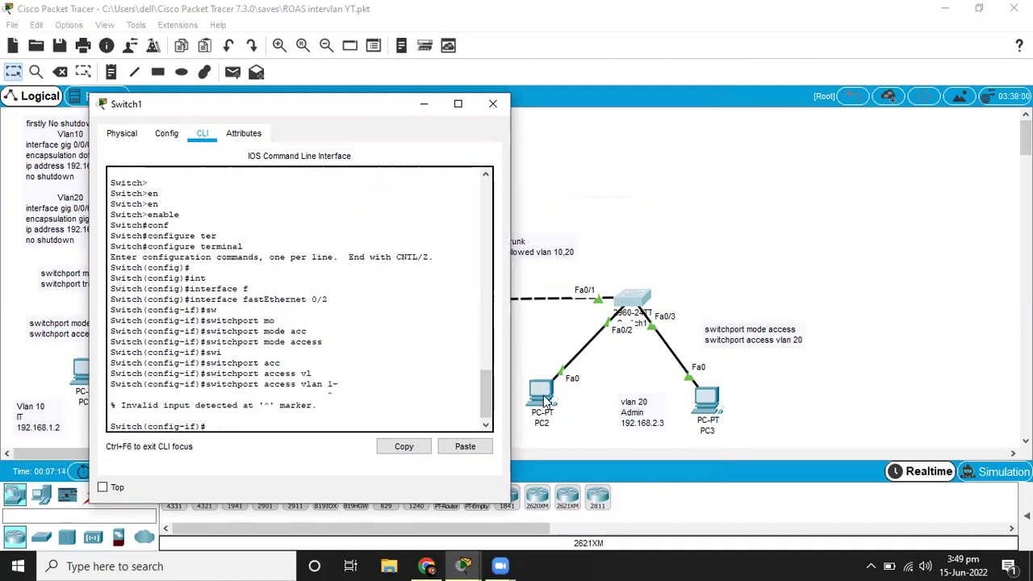
{"action": "key", "text": "Up"}
{"action": "key", "text": "Return"}
{"action": "type", "text": "ex"}
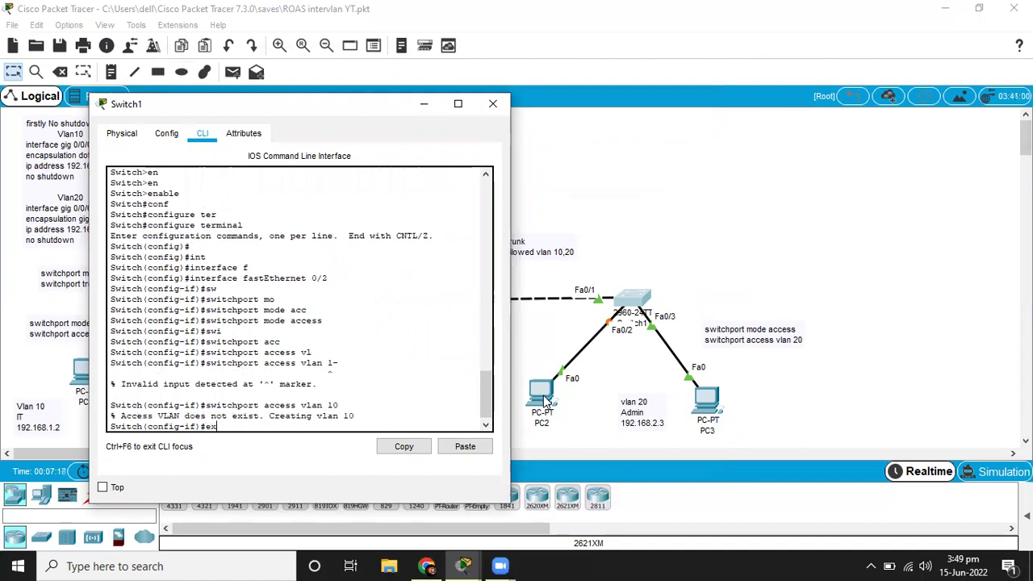
{"action": "key", "text": "Return"}
Set Switch1's interface fastEthernet 0/3 to access mode with switchport mode access.
{"action": "type", "text": "int"}
{"action": "key", "text": "Tab"}
{"action": "type", "text": "f"}
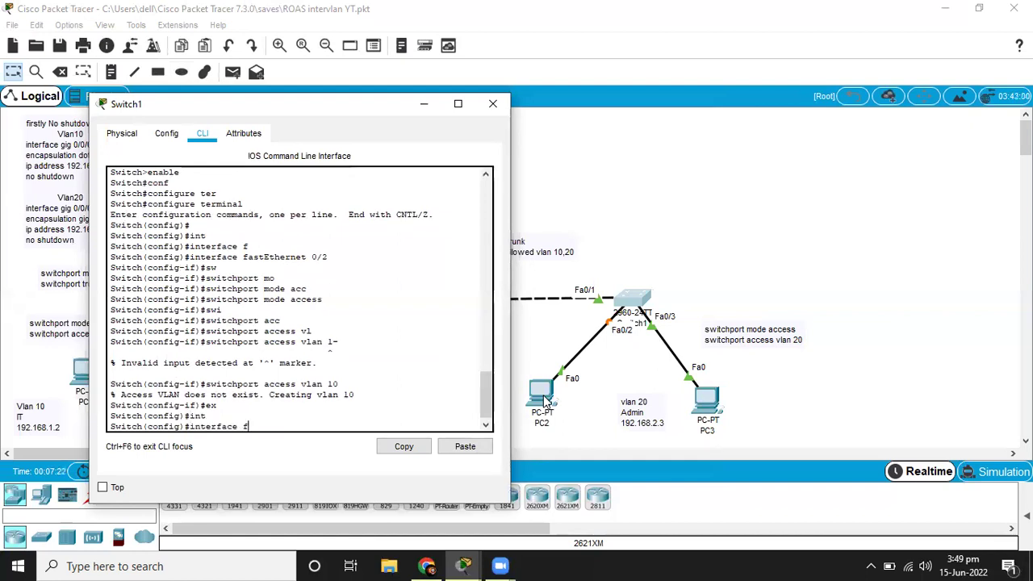
{"action": "key", "text": "Tab"}
{"action": "type", "text": "0/3"}
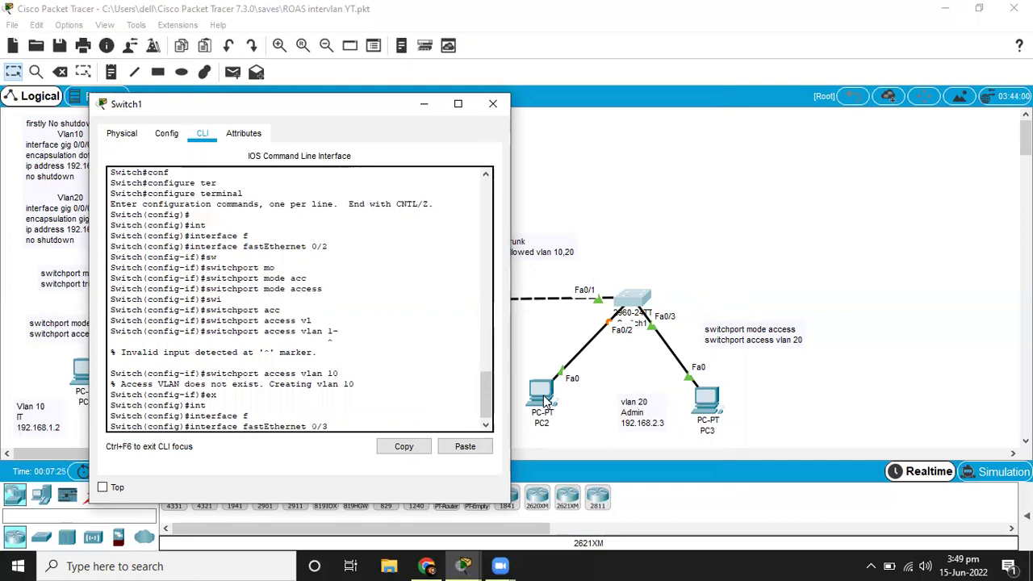
{"action": "key", "text": "Return"}
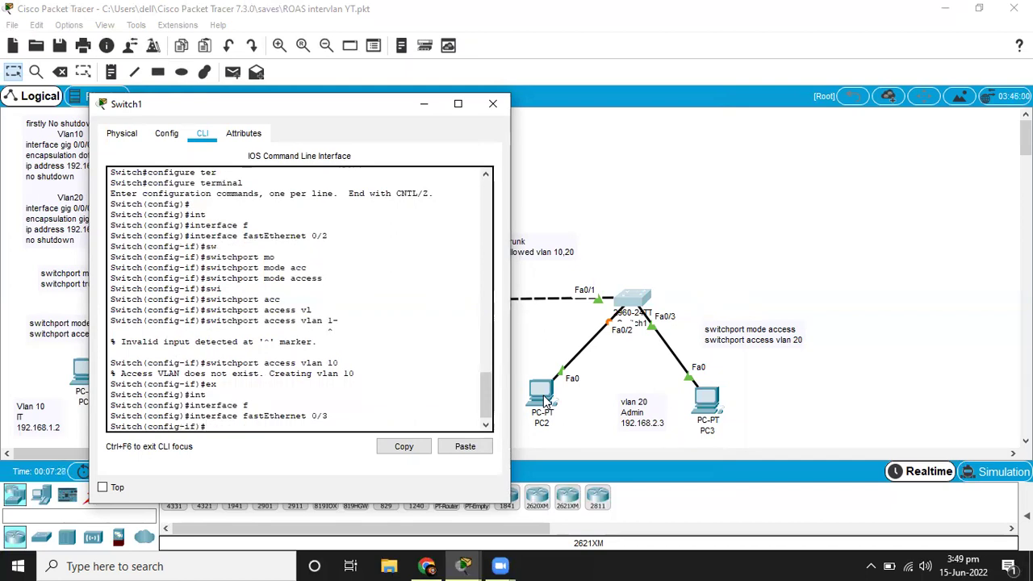
{"action": "type", "text": "sw"}
{"action": "key", "text": "Tab"}
{"action": "type", "text": "m"}
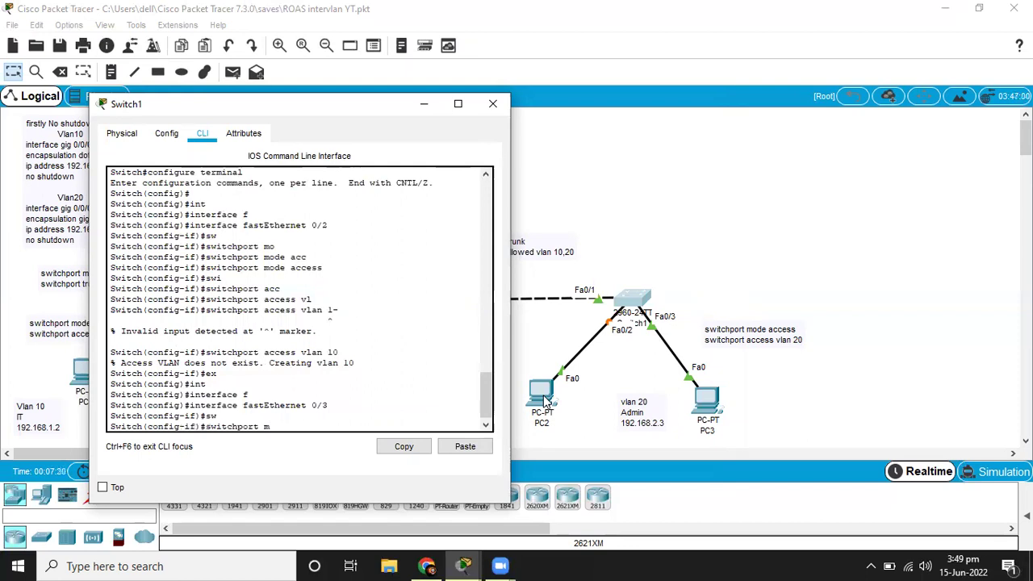
{"action": "key", "text": "Tab"}
{"action": "type", "text": "acc"}
{"action": "key", "text": "Tab"}
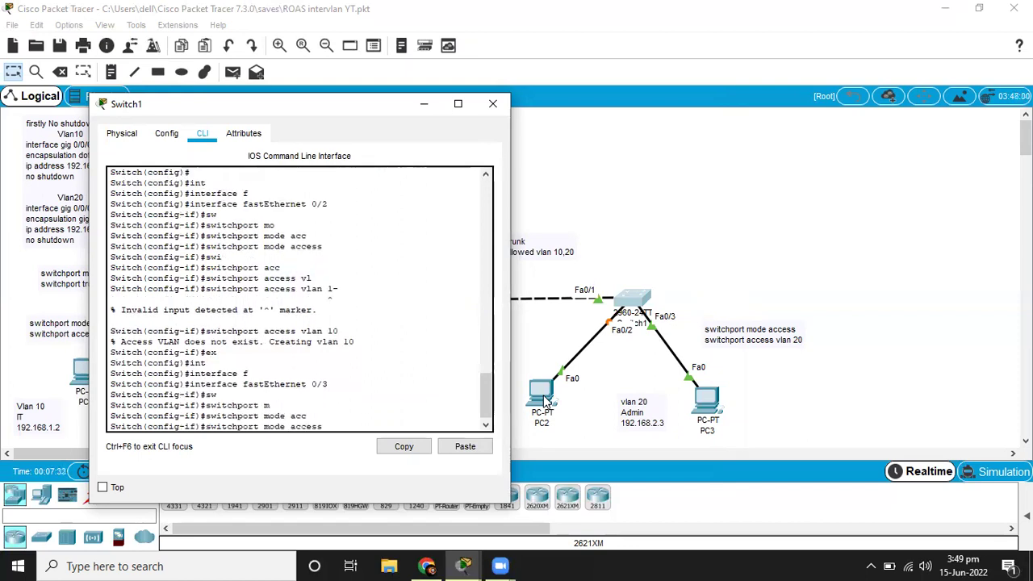
{"action": "key", "text": "Return"}
Assign Switch1's fastEthernet 0/3 to access VLAN 20 and return to global configuration mode.
{"action": "type", "text": "switchport acc"}
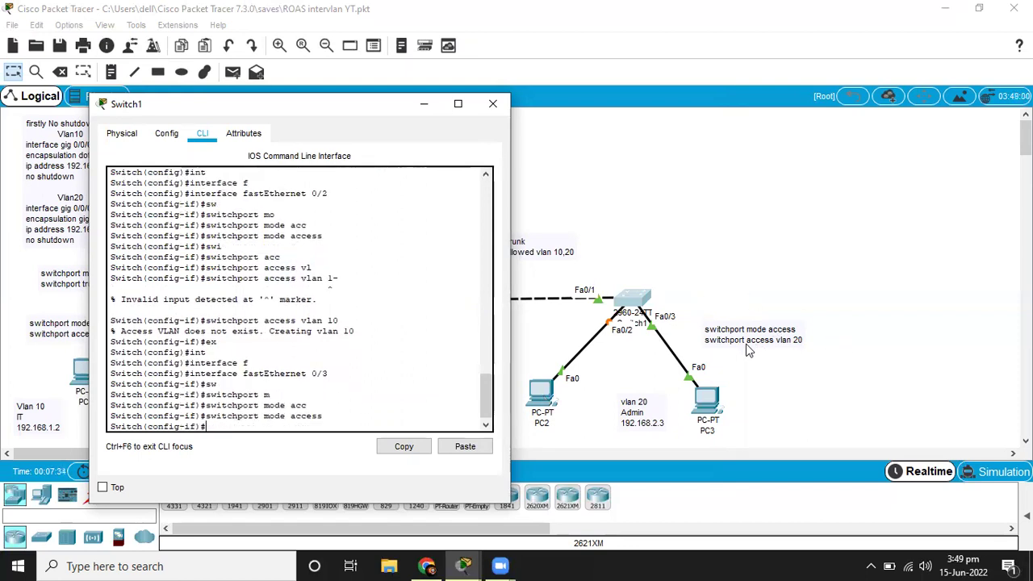
{"action": "key", "text": "Tab"}
{"action": "type", "text": "acc"}
{"action": "key", "text": "Tab"}
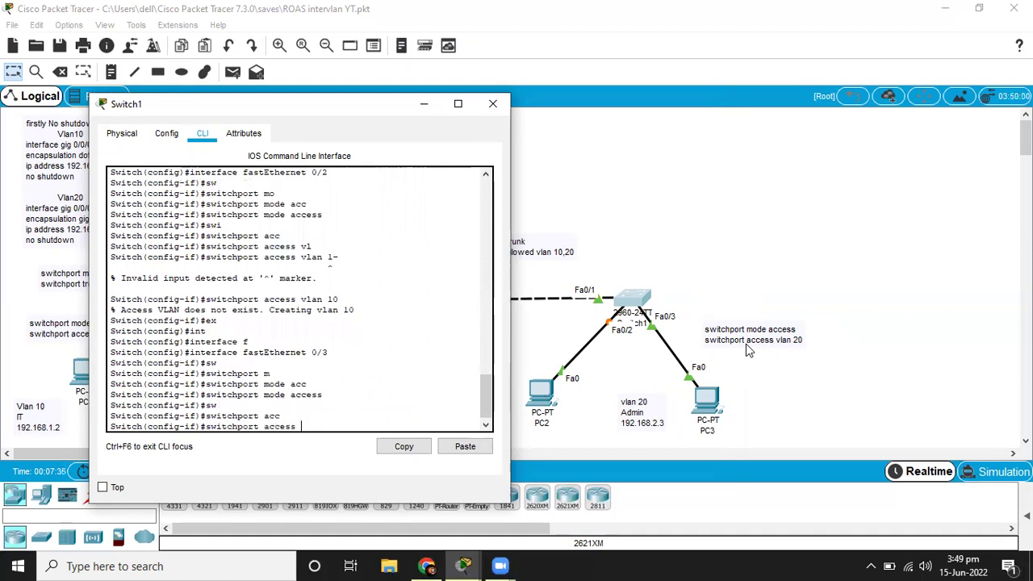
{"action": "type", "text": "vl"}
{"action": "key", "text": "Tab"}
{"action": "type", "text": "20"}
{"action": "key", "text": "Return"}
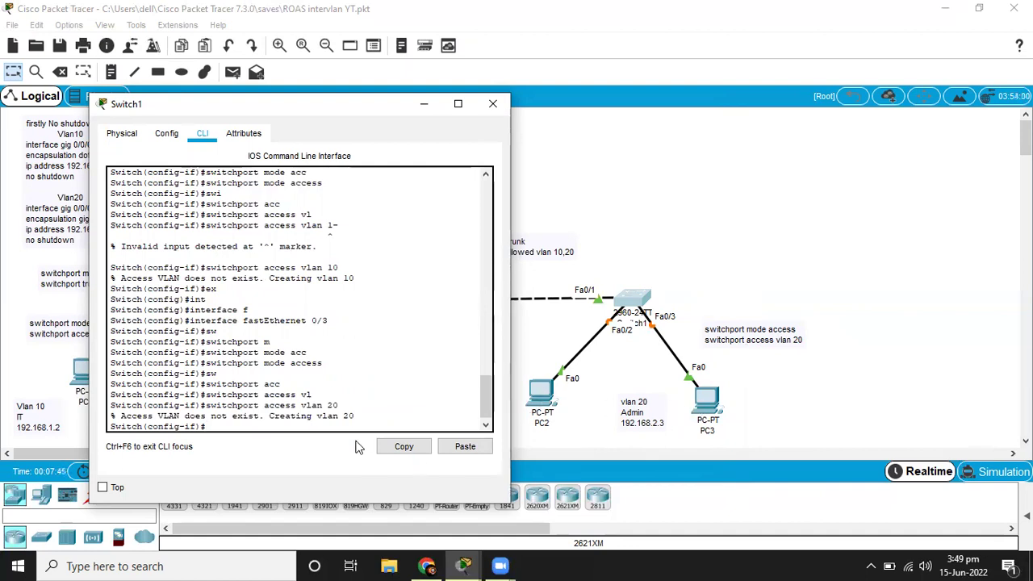
{"action": "type", "text": "x"}
{"action": "key", "text": "Return"}
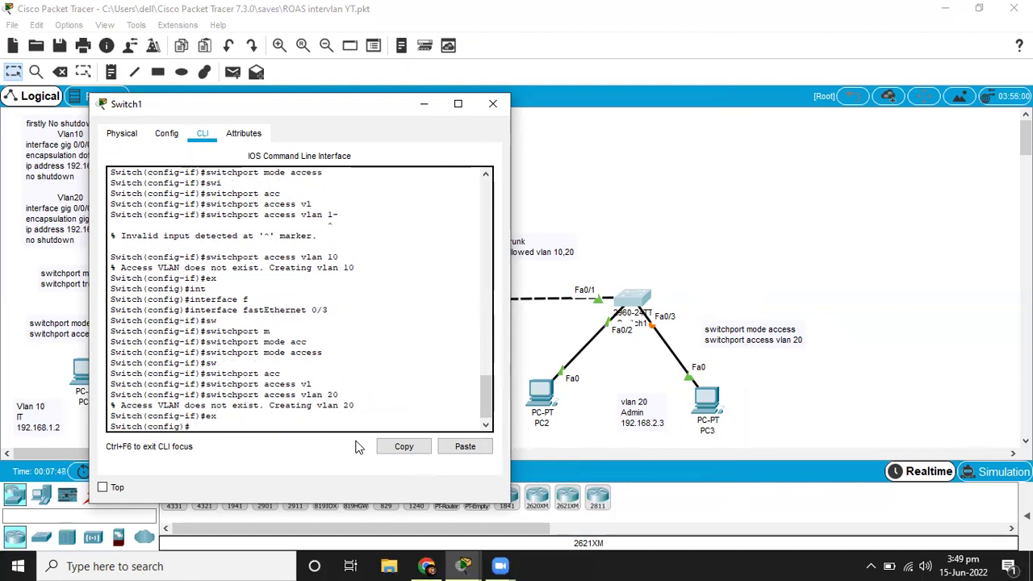
Name VLAN 10 IT on Switch1 and exit the VLAN configuration.
{"action": "type", "text": "vl"}
{"action": "key", "text": "Tab"}
{"action": "key", "text": "BackSpace"}
{"action": "key", "text": "BackSpace"}
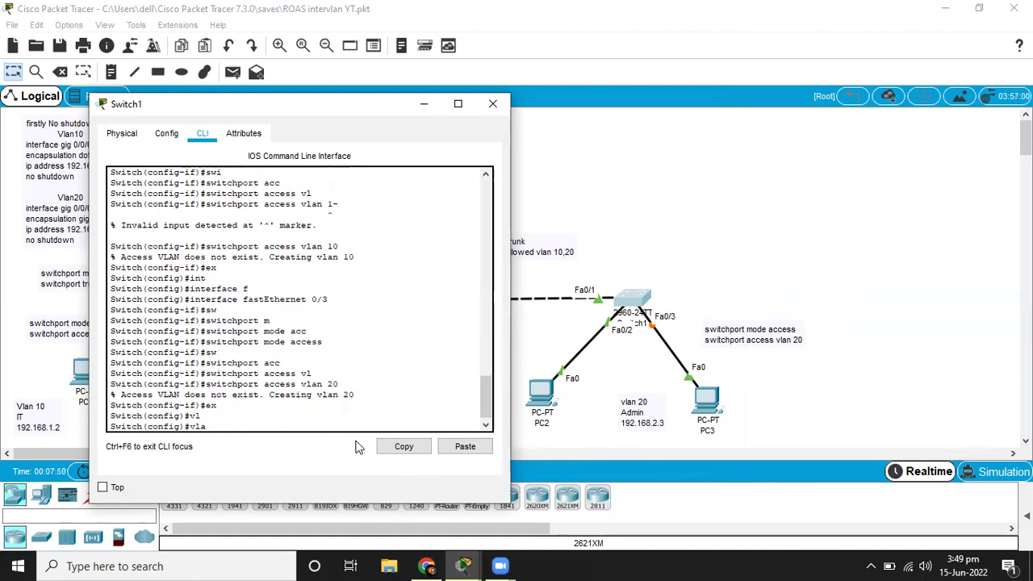
{"action": "key", "text": "Tab"}
{"action": "type", "text": "10"}
{"action": "key", "text": "Return"}
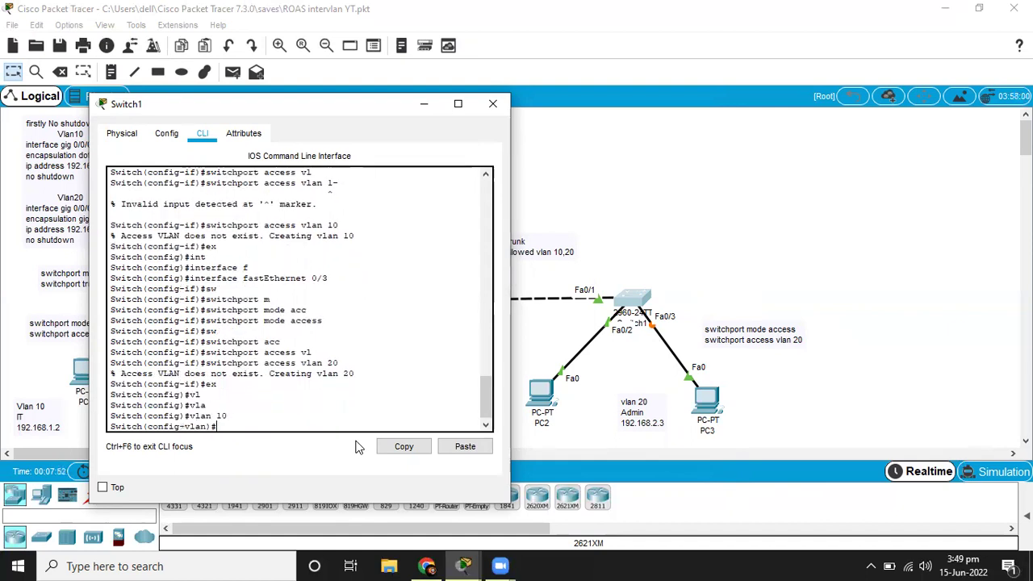
{"action": "type", "text": "name IT"}
{"action": "key", "text": "Return"}
{"action": "type", "text": "ex"}
{"action": "key", "text": "Return"}
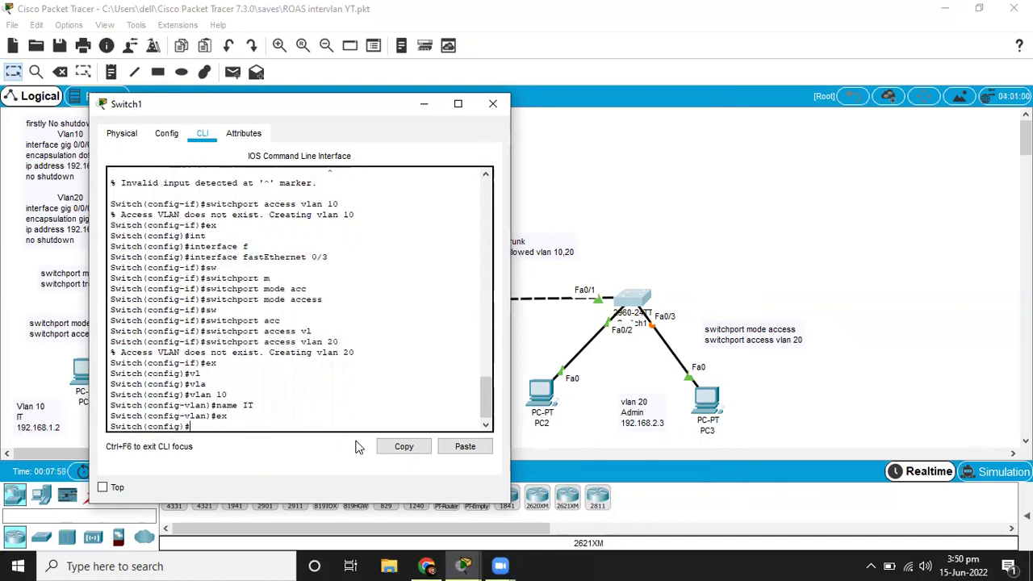
Name VLAN 20 Admin on Switch1.
{"action": "type", "text": "vl"}
{"action": "key", "text": "Tab"}
{"action": "type", "text": "20"}
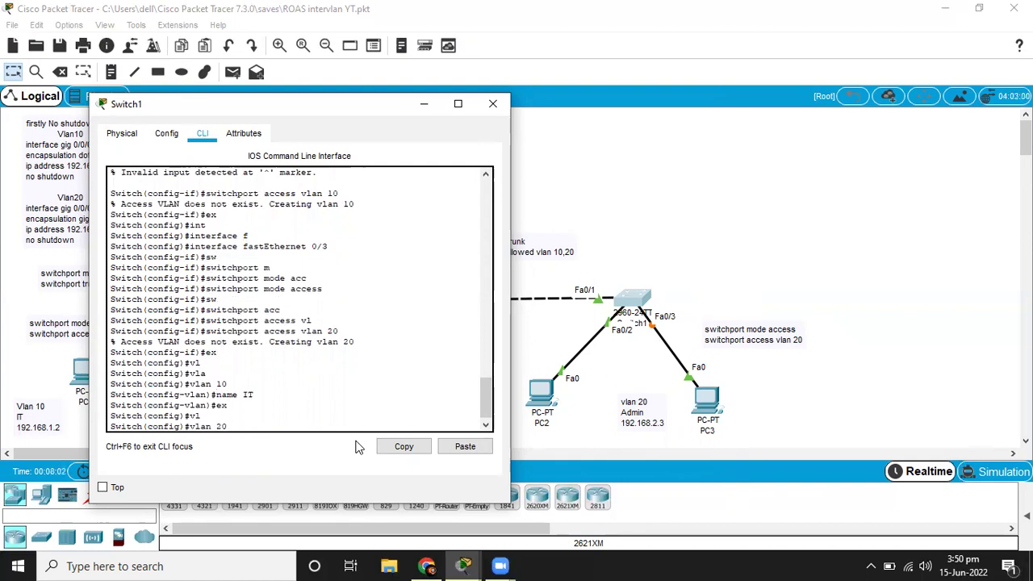
{"action": "key", "text": "Return"}
{"action": "type", "text": "name Admin"}
{"action": "key", "text": "Return"}
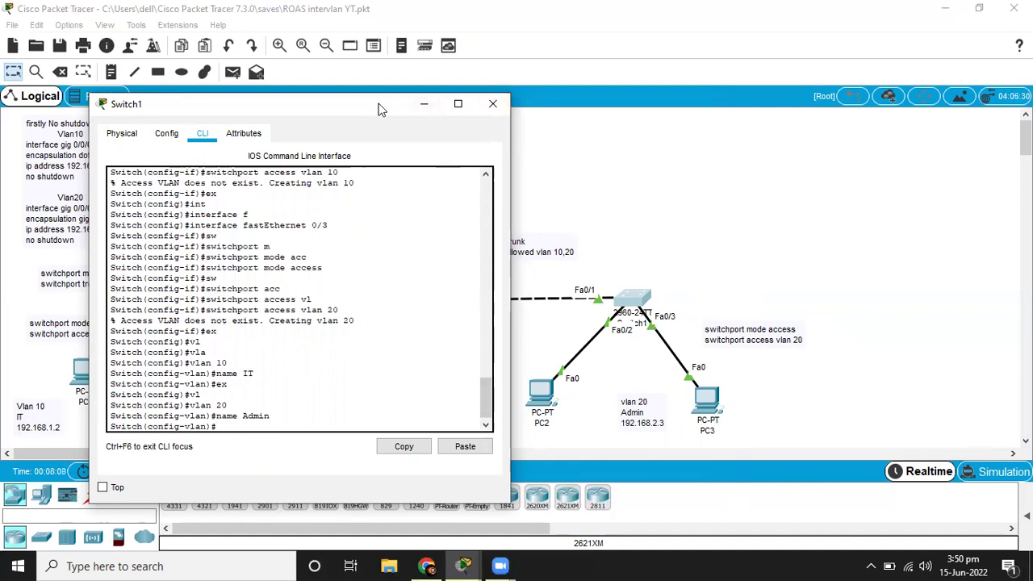
Move PC1 just above its vlan 20 Admin note and shift the trunk note beside Switch0's Fa0/3 link slightly upward.
{"action": "left_click_drag", "start_coordinate": [381, 108], "coordinate": [804, 82]}
{"action": "left_click", "coordinate": [228, 374]}
{"action": "left_click_drag", "start_coordinate": [228, 374], "coordinate": [227, 395]}
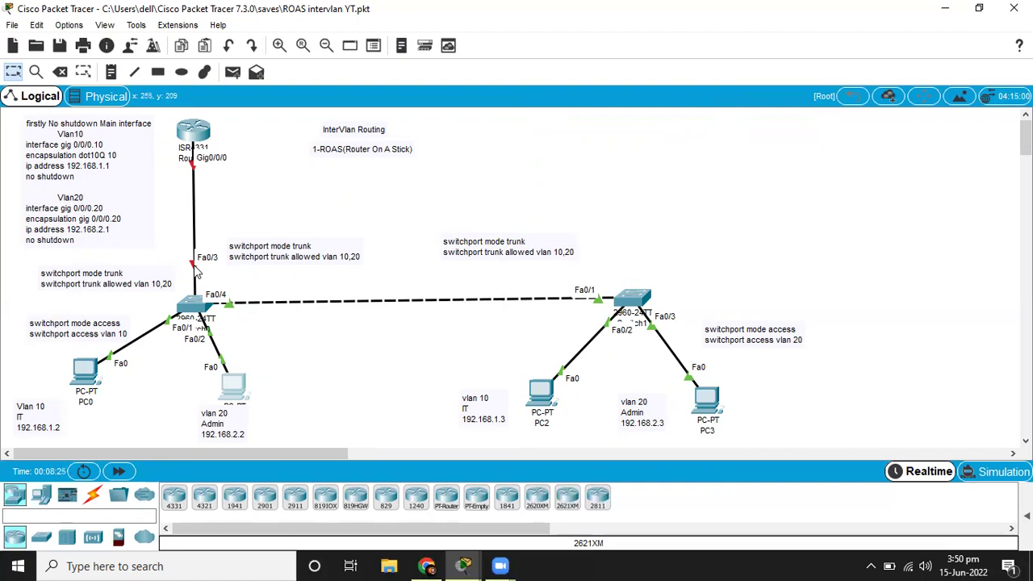
{"action": "left_click_drag", "start_coordinate": [127, 286], "coordinate": [132, 274]}
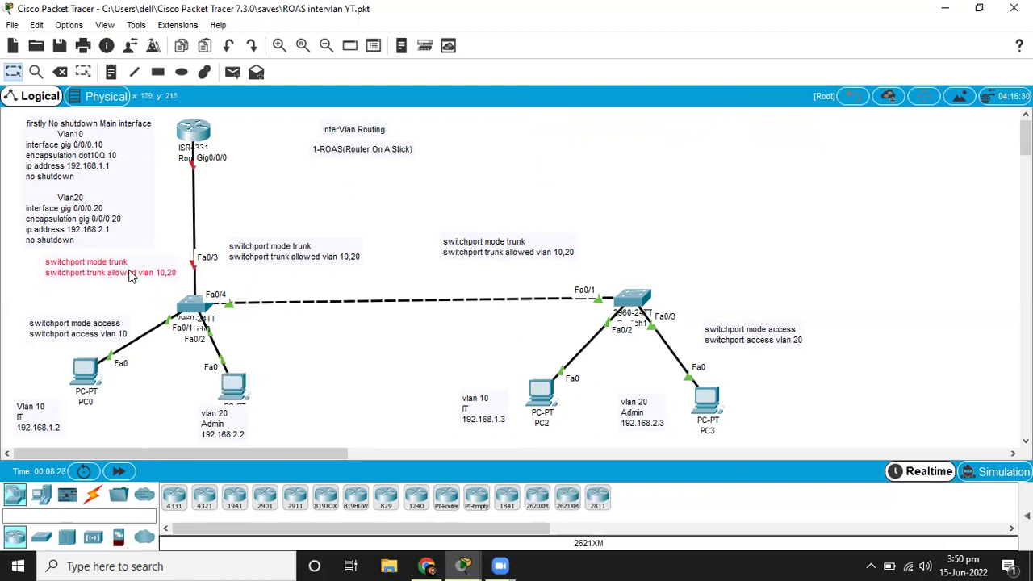
Enter interface configuration for fastEthernet 0/4 on Switch0's command line.
{"action": "left_click", "coordinate": [203, 308]}
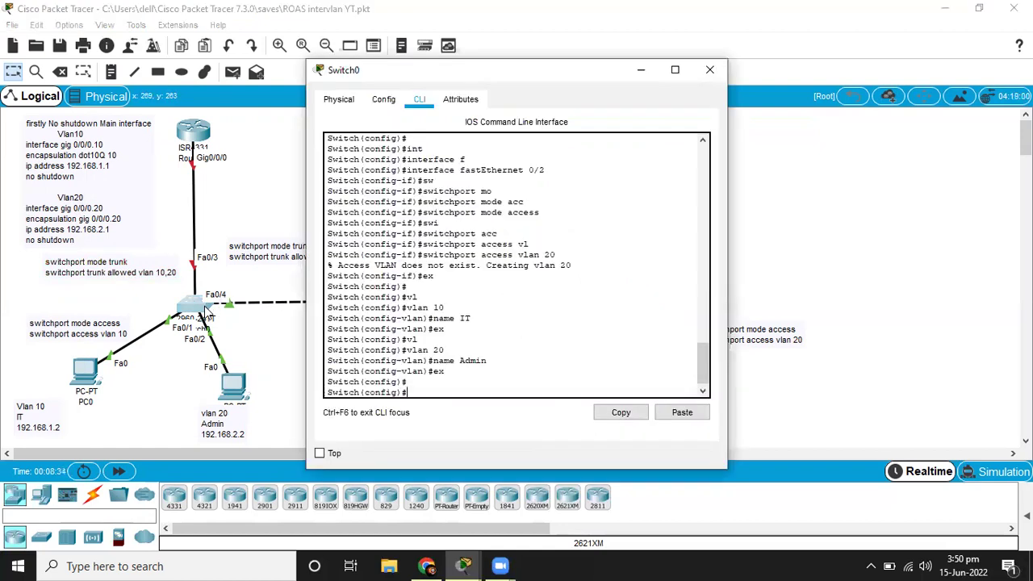
{"action": "type", "text": "int"}
{"action": "key", "text": "Tab"}
{"action": "type", "text": "f"}
{"action": "key", "text": "Tab"}
{"action": "type", "text": "0/4"}
{"action": "key", "text": "Return"}
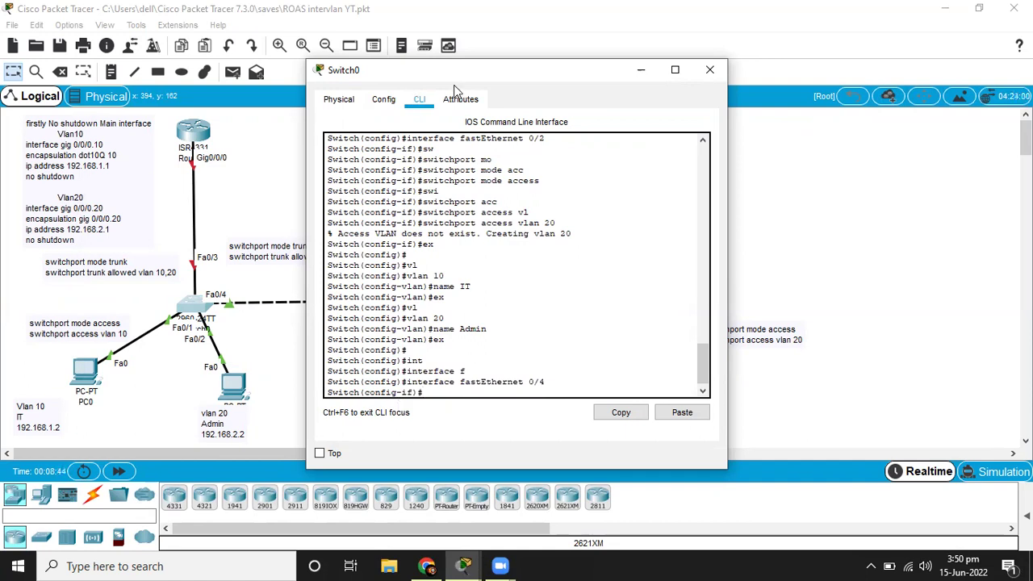
Set Switch0's fastEthernet 0/4 to trunk mode.
{"action": "left_click_drag", "start_coordinate": [459, 77], "coordinate": [553, 75]}
{"action": "type", "text": "switchport mo"}
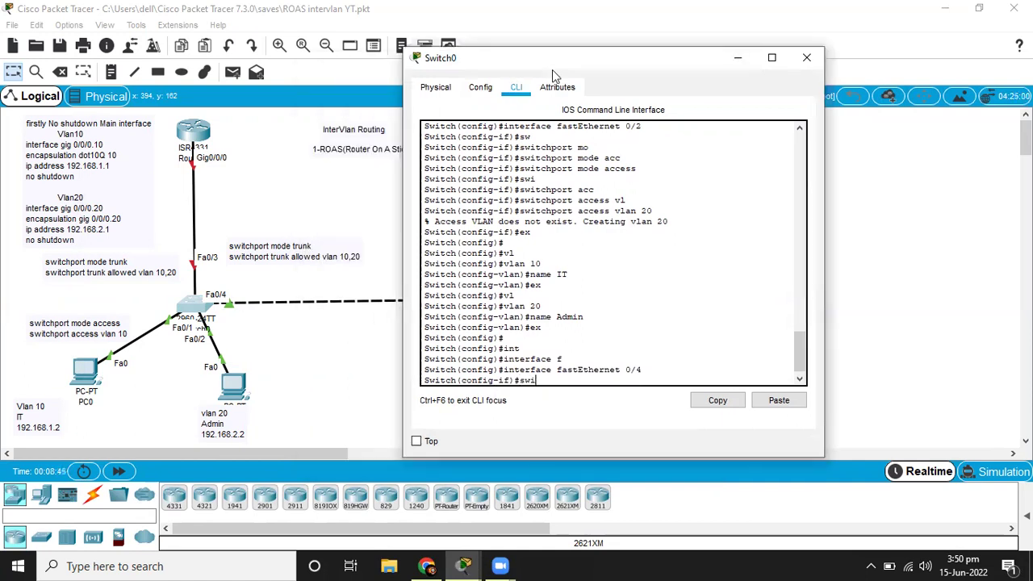
{"action": "key", "text": "Tab"}
{"action": "type", "text": "mo"}
{"action": "key", "text": "Tab"}
{"action": "type", "text": "tr"}
{"action": "key", "text": "Tab"}
{"action": "key", "text": "Return"}
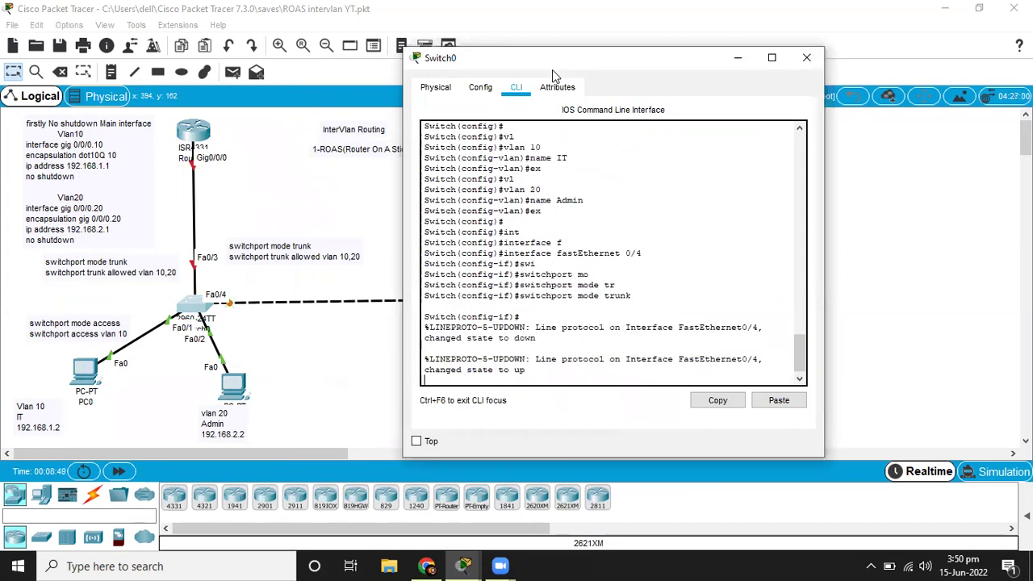
{"action": "key", "text": "Return"}
Allow VLANs 10 and 20 on Switch0's fastEthernet 0/4 trunk and put the switch window away.
{"action": "type", "text": "sw"}
{"action": "key", "text": "Tab"}
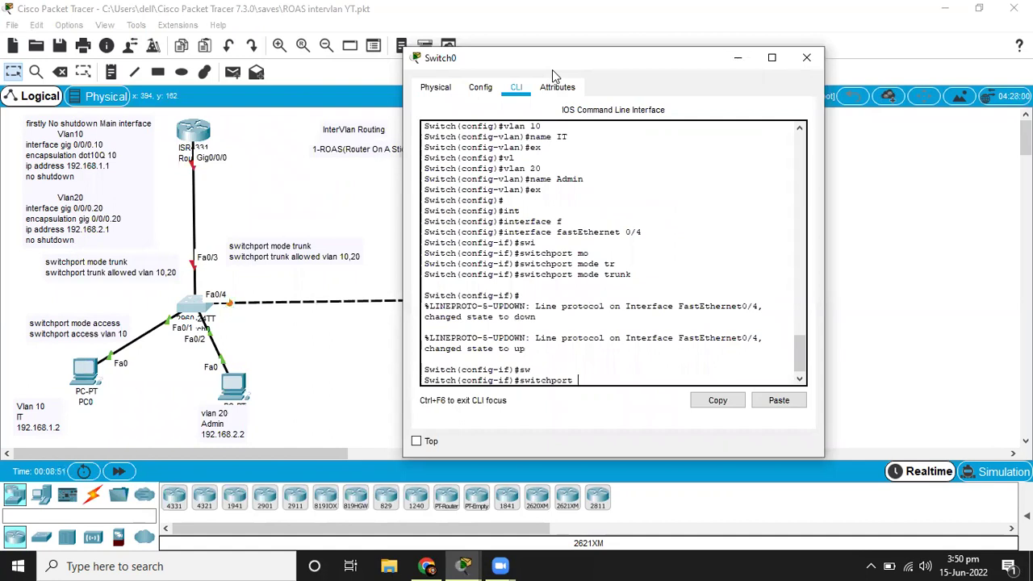
{"action": "type", "text": "tr"}
{"action": "key", "text": "Tab"}
{"action": "type", "text": "all"}
{"action": "key", "text": "Tab"}
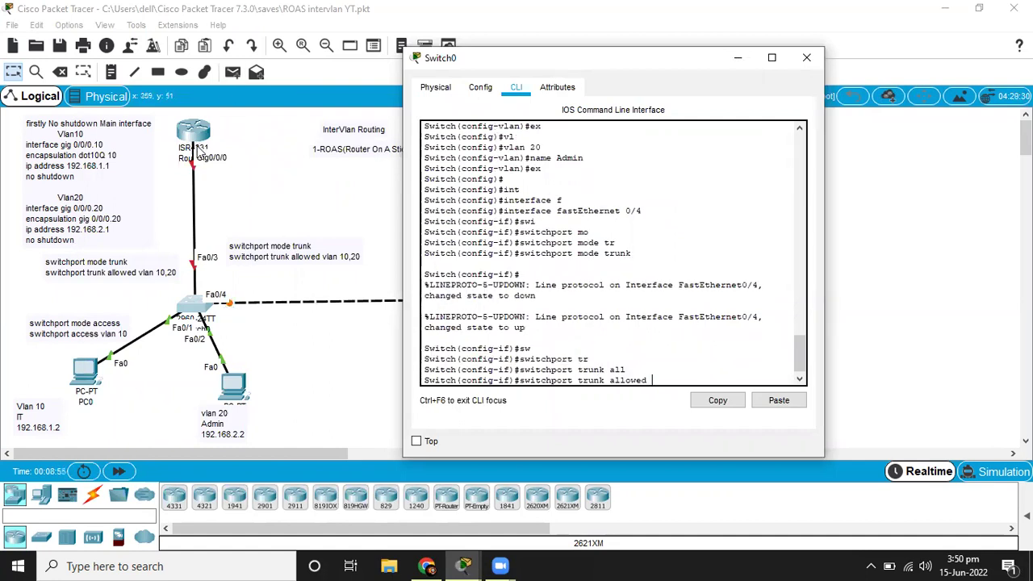
{"action": "type", "text": "vl"}
{"action": "key", "text": "Tab"}
{"action": "type", "text": "10,"}
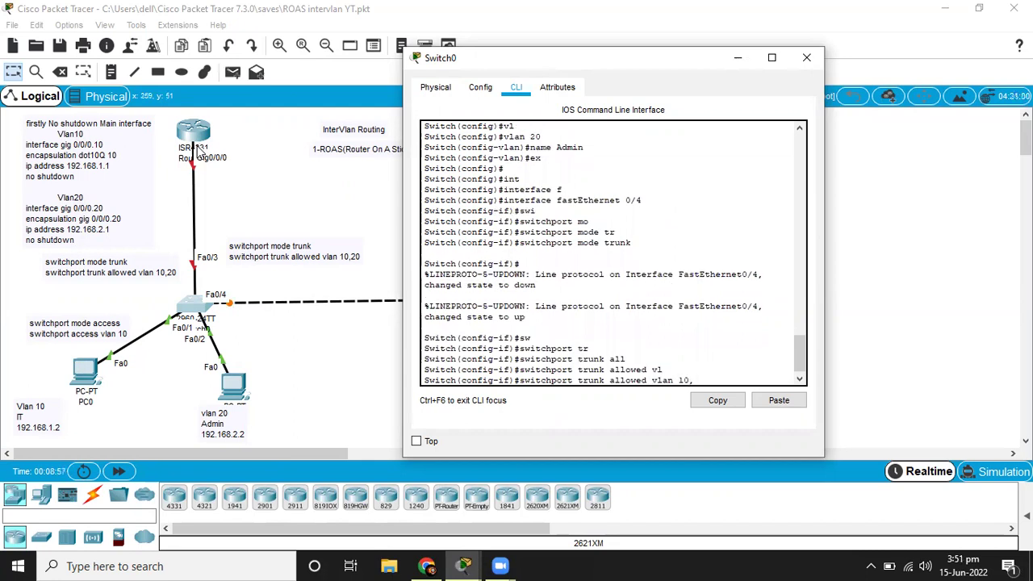
{"action": "type", "text": "20"}
{"action": "key", "text": "Return"}
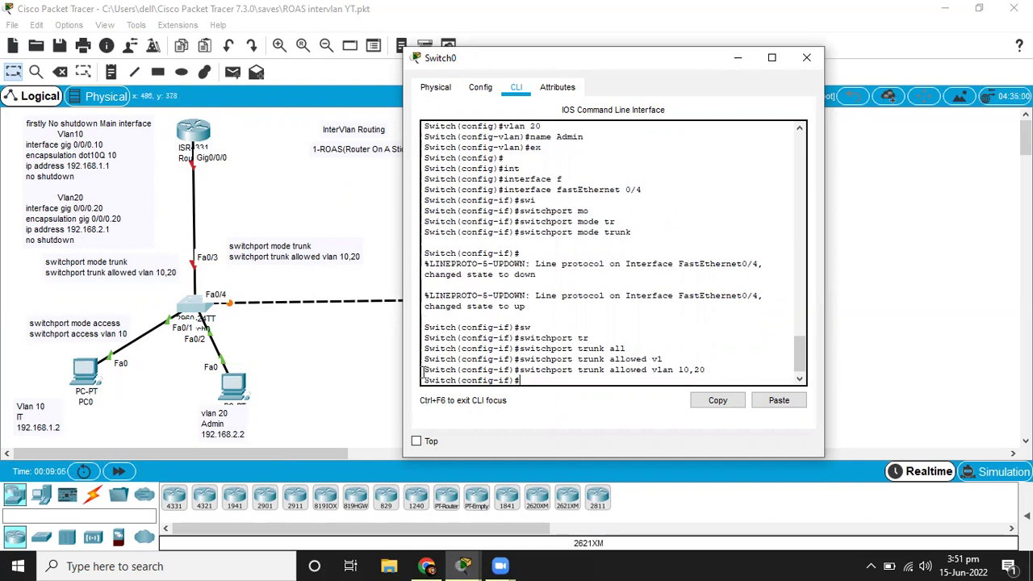
{"action": "left_click", "coordinate": [345, 369]}
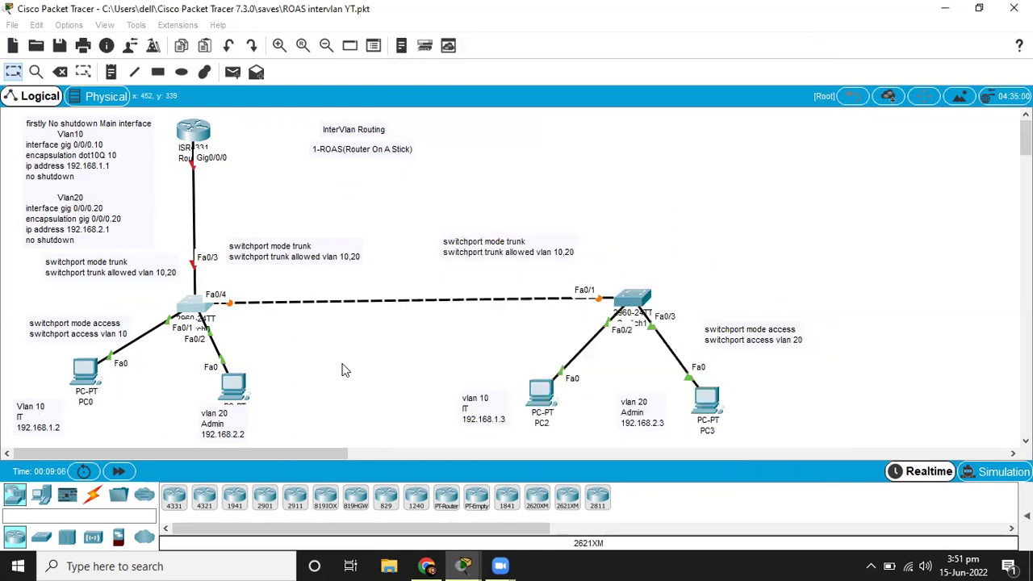
Leave the VLAN configuration on Switch1 and enter interface configuration for fastEthernet 0/1.
{"action": "left_click", "coordinate": [613, 302]}
{"action": "key", "text": "Return"}
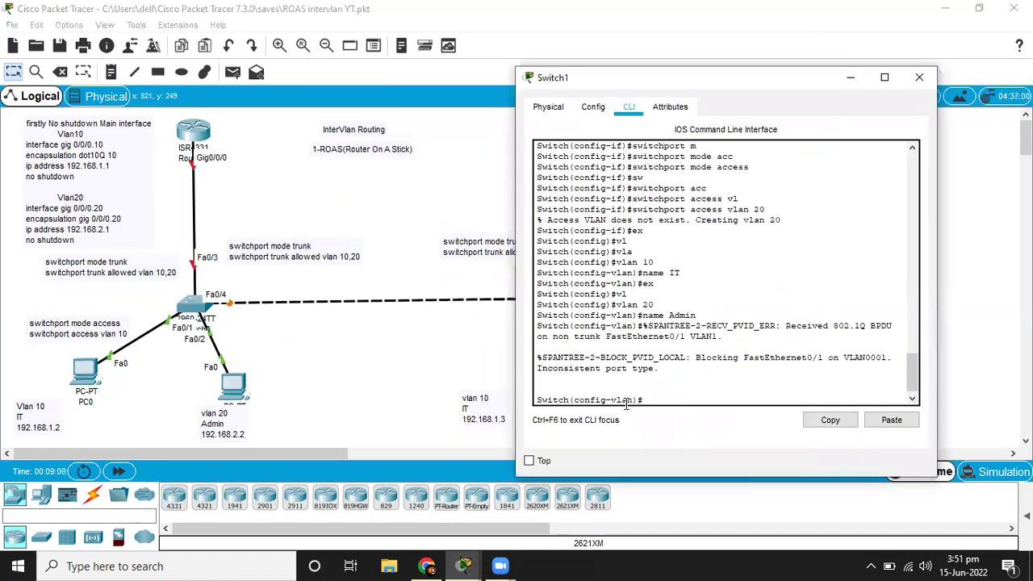
{"action": "type", "text": "ex"}
{"action": "key", "text": "Return"}
{"action": "type", "text": "int"}
{"action": "key", "text": "Tab"}
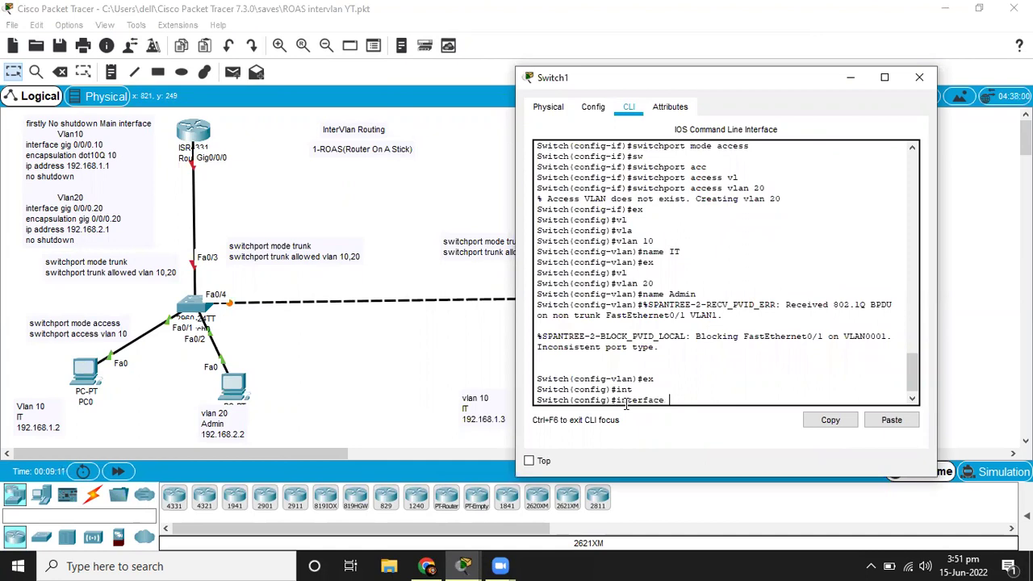
{"action": "type", "text": "f"}
{"action": "left_click_drag", "start_coordinate": [747, 83], "coordinate": [314, 52]}
{"action": "key", "text": "Tab"}
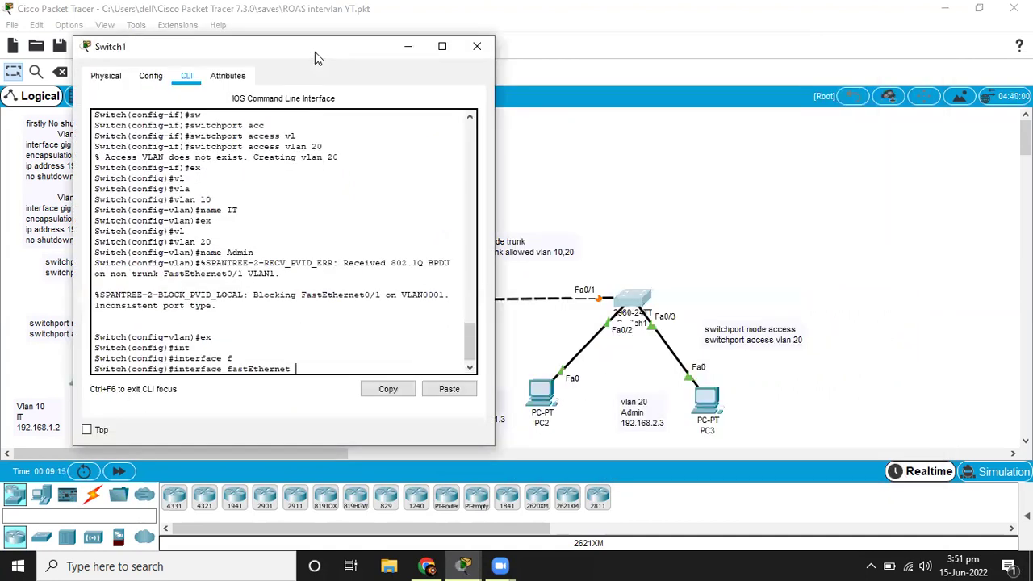
{"action": "type", "text": "0/1"}
{"action": "key", "text": "Return"}
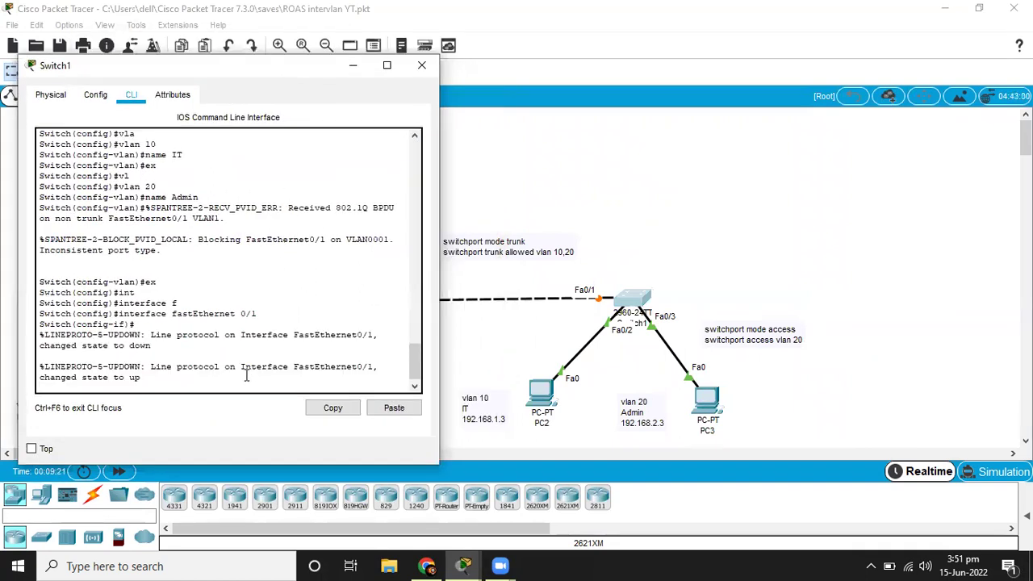
Set Switch1's fastEthernet 0/1 to trunk mode.
{"action": "key", "text": "Return"}
{"action": "key", "text": "Return"}
{"action": "type", "text": "e"}
{"action": "key", "text": "BackSpace"}
{"action": "type", "text": "witch(config-if)#w"}
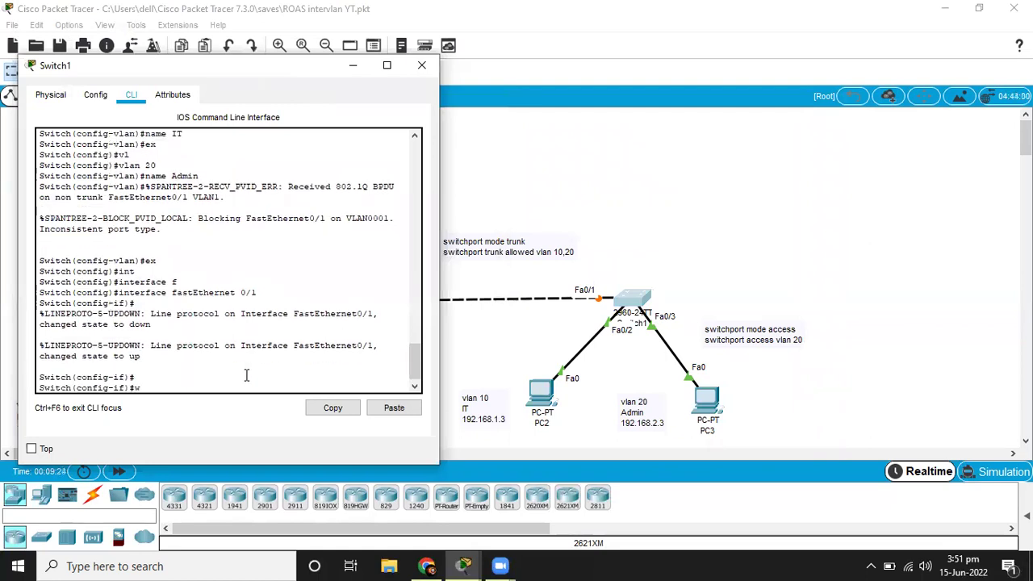
{"action": "key", "text": "Tab"}
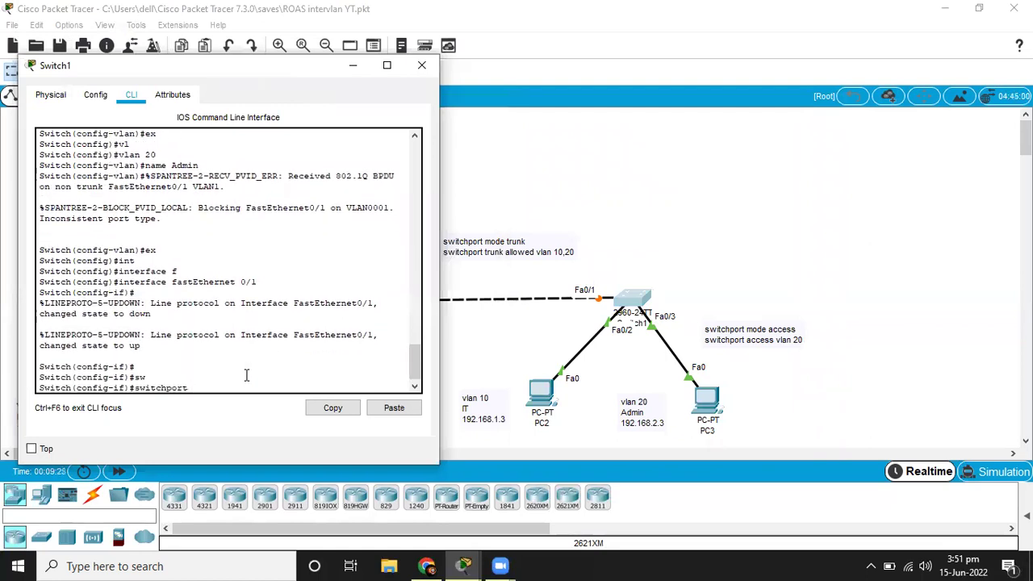
{"action": "type", "text": "mo"}
{"action": "key", "text": "Tab"}
{"action": "type", "text": "tr"}
{"action": "key", "text": "Tab"}
{"action": "key", "text": "Return"}
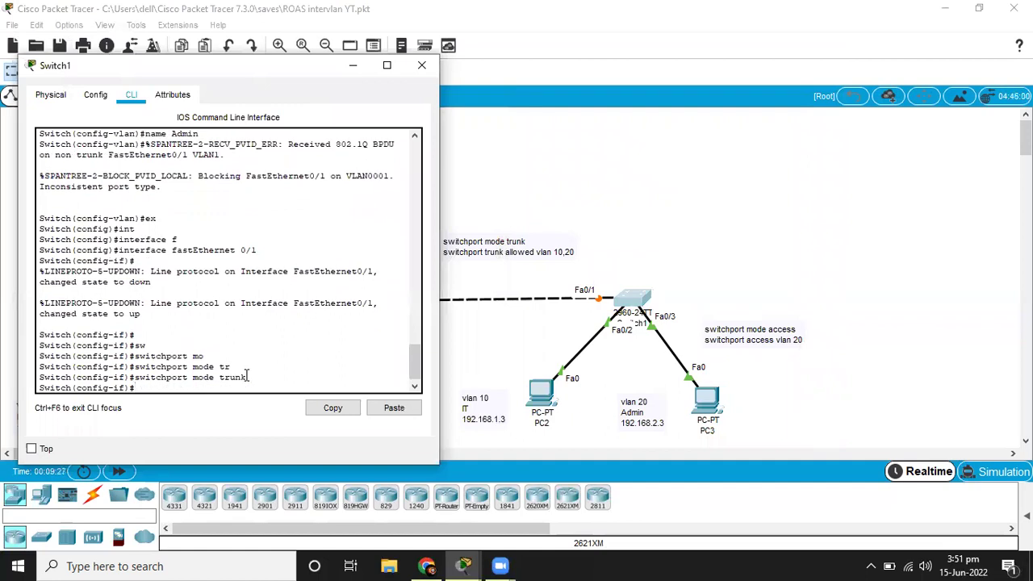
Allow VLANs 10 and 20 on Switch1's fastEthernet 0/1 trunk and put the switch window away.
{"action": "type", "text": "switchport t"}
{"action": "key", "text": "Tab"}
{"action": "type", "text": "t"}
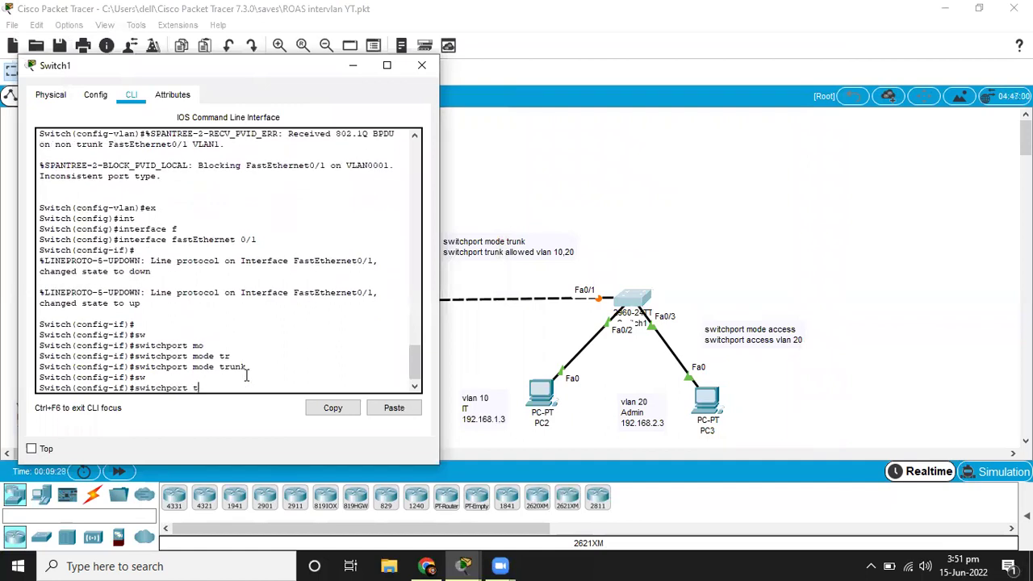
{"action": "type", "text": "runk a"}
{"action": "key", "text": "Tab"}
{"action": "type", "text": "all"}
{"action": "key", "text": "Tab"}
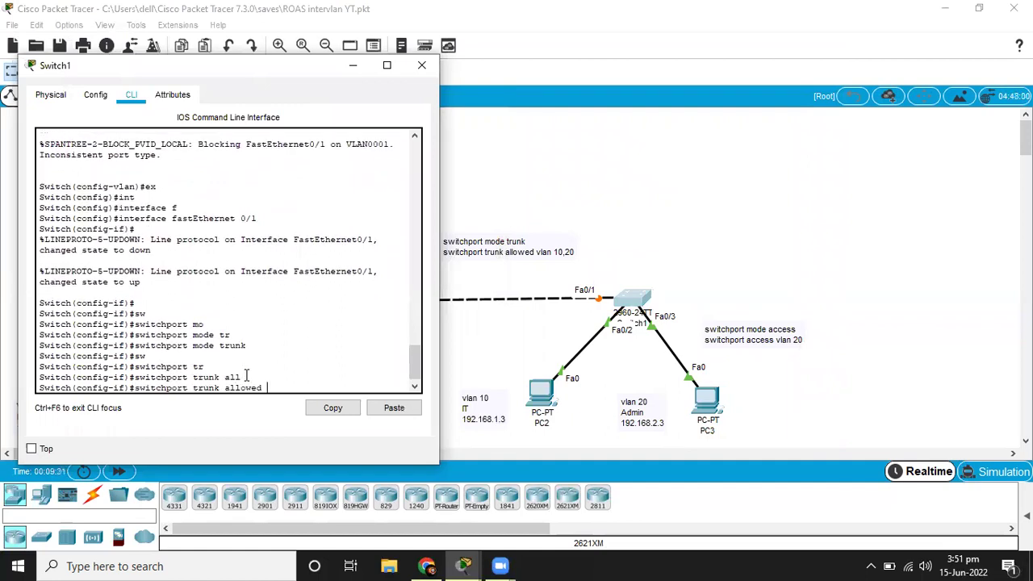
{"action": "type", "text": "vl"}
{"action": "key", "text": "Tab"}
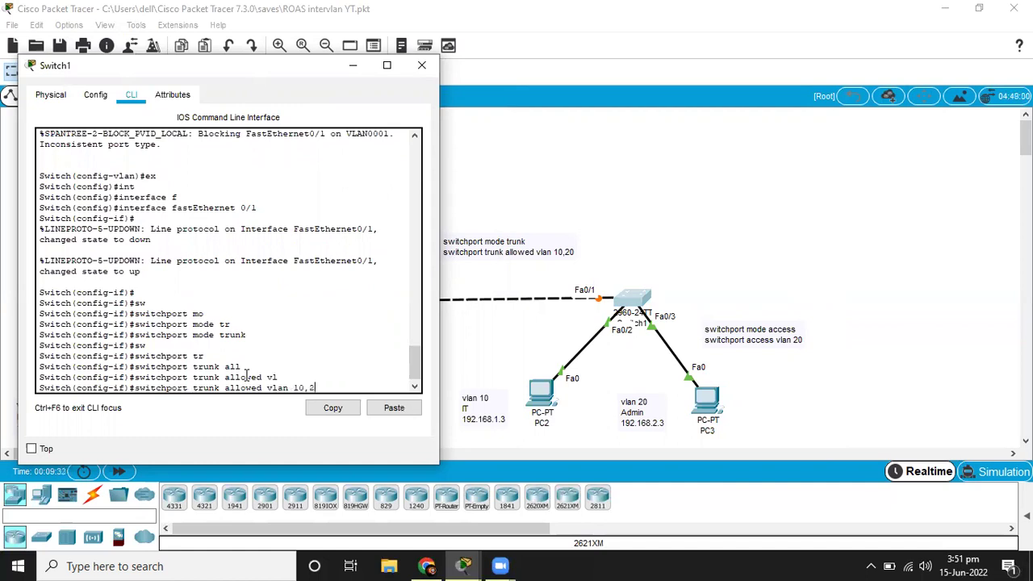
{"action": "type", "text": "10,20"}
{"action": "key", "text": "Return"}
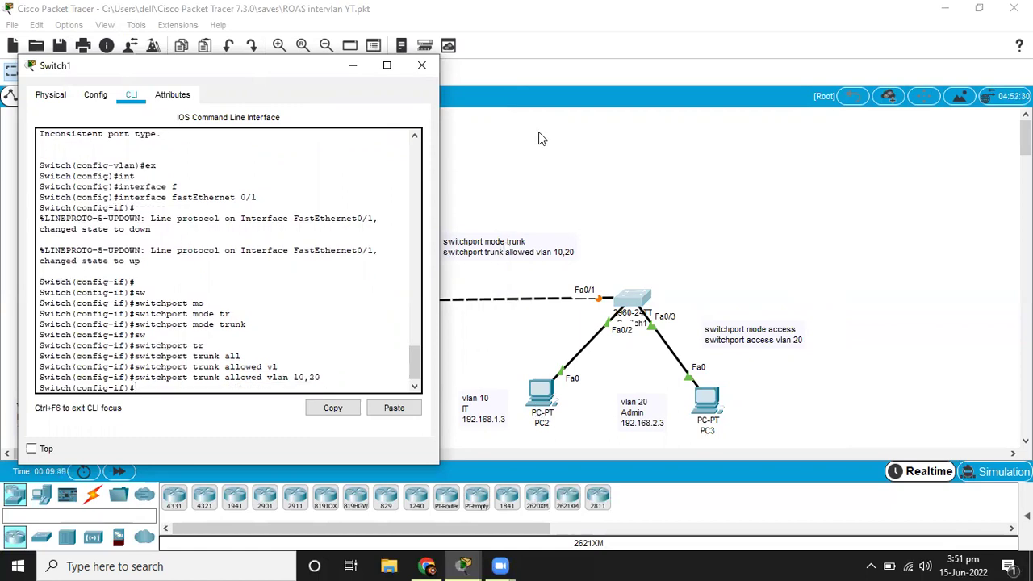
{"action": "left_click", "coordinate": [353, 65]}
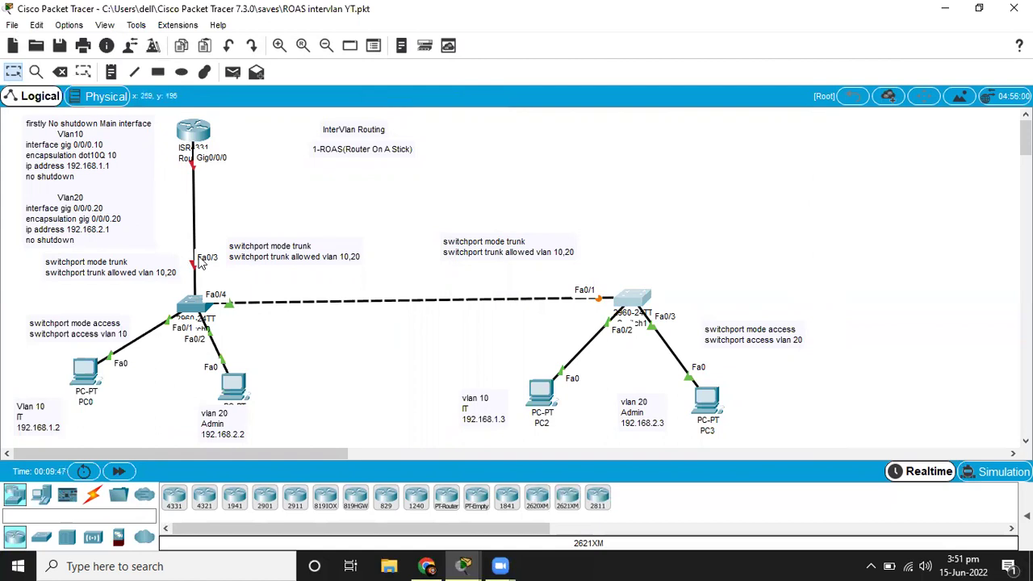
Return Switch0 to global configuration mode and enter interface configuration for fastEthernet 0/3, the port towards the router.
{"action": "left_click", "coordinate": [191, 307]}
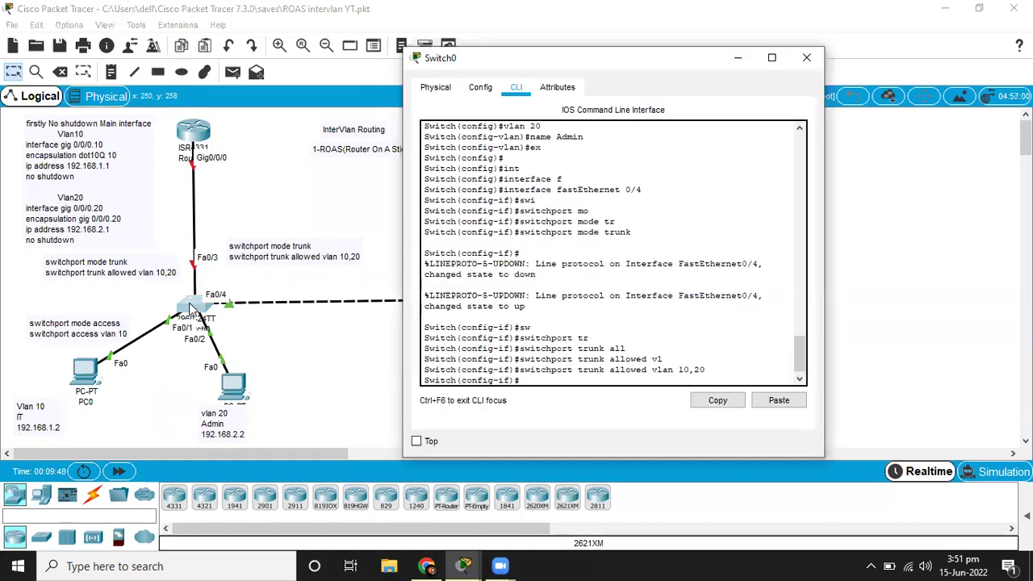
{"action": "type", "text": "ex"}
{"action": "key", "text": "Return"}
{"action": "type", "text": "int"}
{"action": "key", "text": "Tab"}
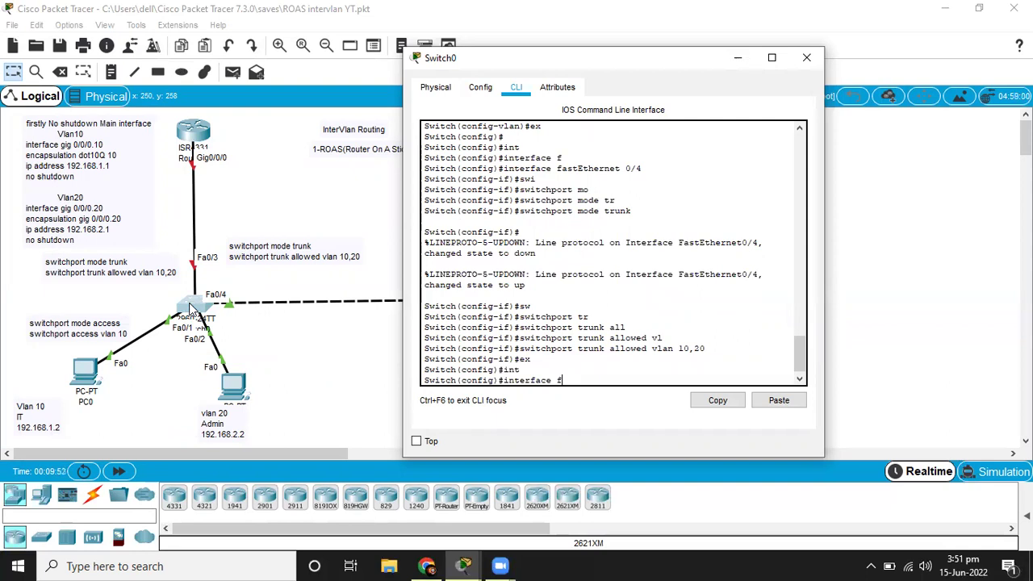
{"action": "type", "text": "f"}
{"action": "key", "text": "Tab"}
{"action": "type", "text": "0/"}
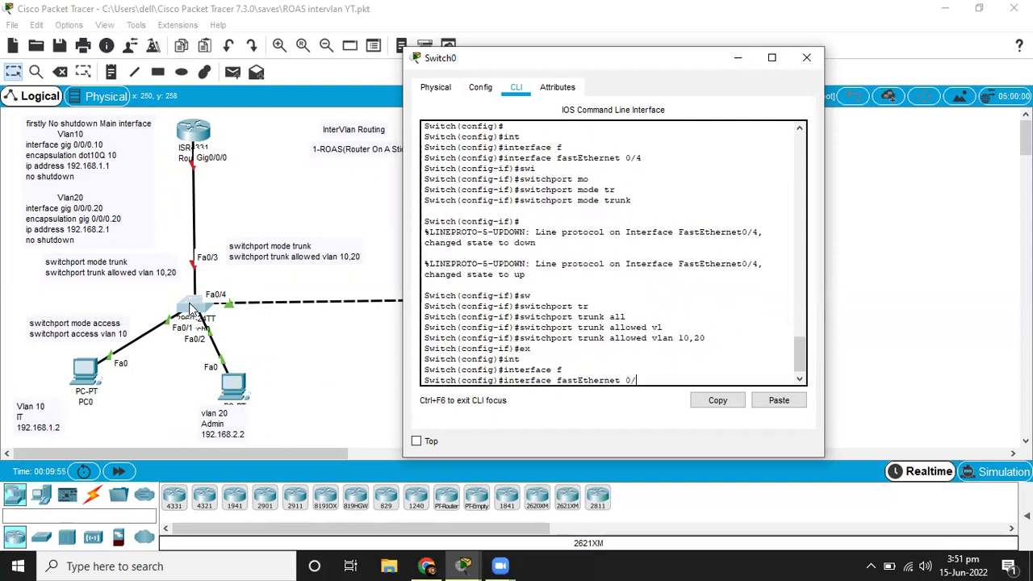
{"action": "type", "text": "3"}
{"action": "key", "text": "Return"}
Set Switch0's fastEthernet 0/3 to trunk mode.
{"action": "type", "text": "s"}
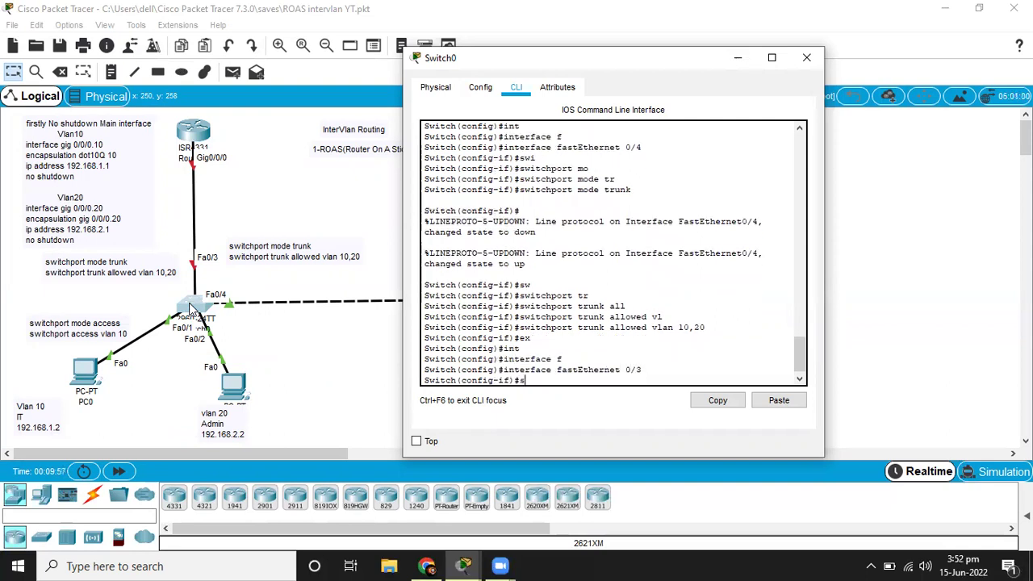
{"action": "type", "text": "w"}
{"action": "key", "text": "Tab"}
{"action": "type", "text": "mo"}
{"action": "key", "text": "Tab"}
{"action": "type", "text": "tr"}
{"action": "key", "text": "Tab"}
{"action": "key", "text": "Return"}
Allow VLANs 10 and 20 on Switch0's fastEthernet 0/3 trunk.
{"action": "type", "text": "sw"}
{"action": "key", "text": "Tab"}
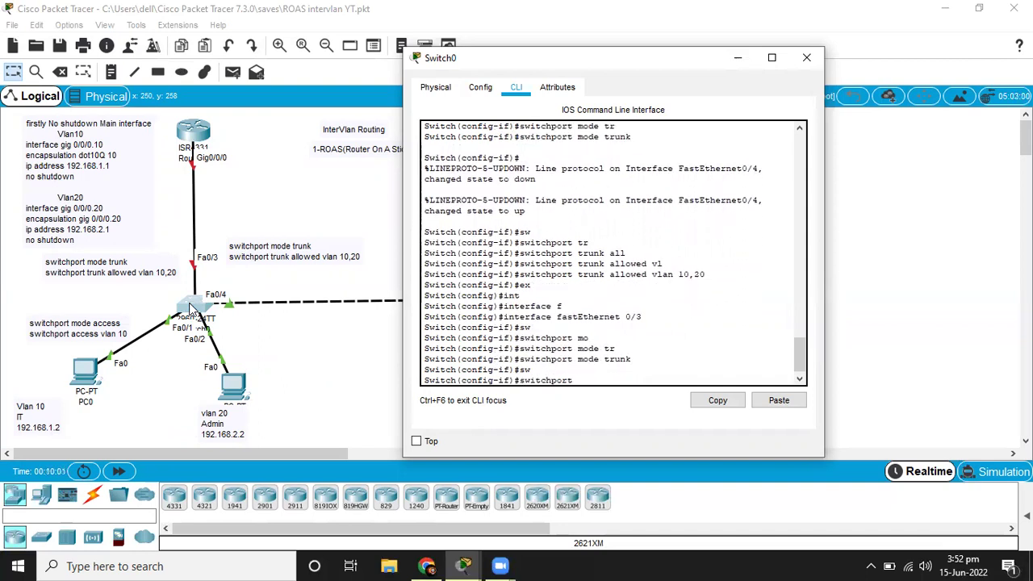
{"action": "type", "text": "tr"}
{"action": "key", "text": "Tab"}
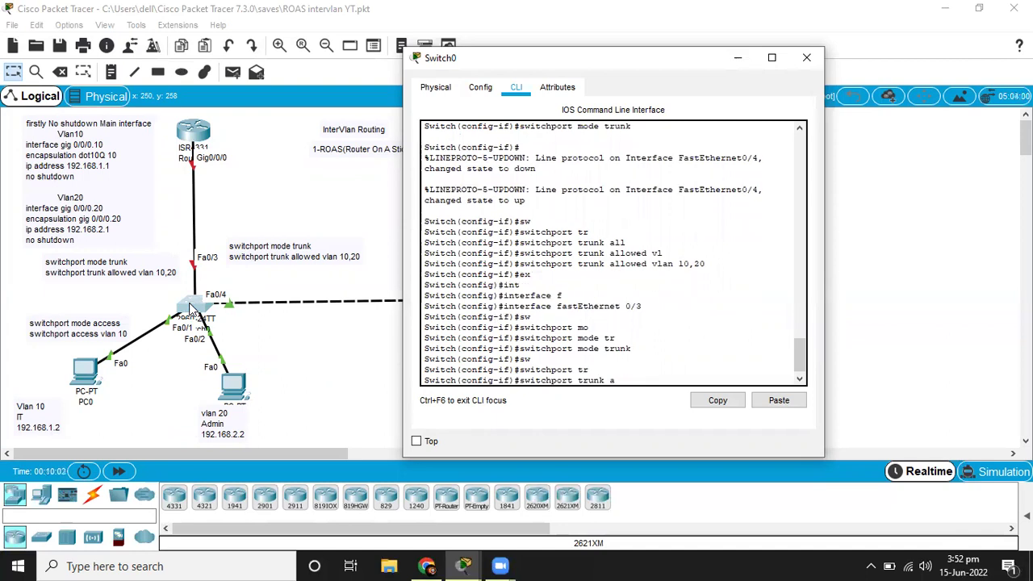
{"action": "type", "text": "all"}
{"action": "key", "text": "Tab"}
{"action": "type", "text": "vl"}
{"action": "key", "text": "Tab"}
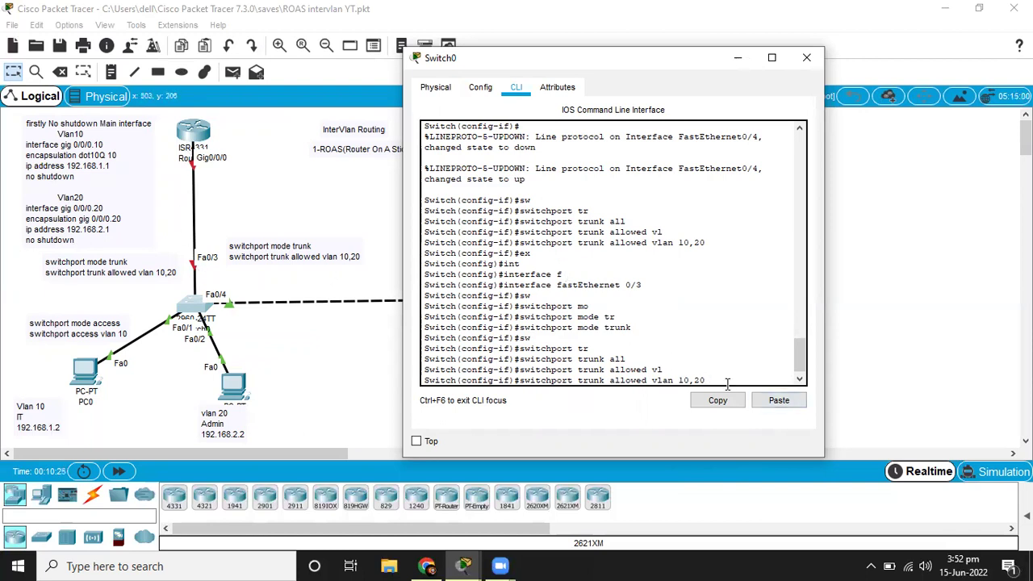
{"action": "key", "text": "Return"}
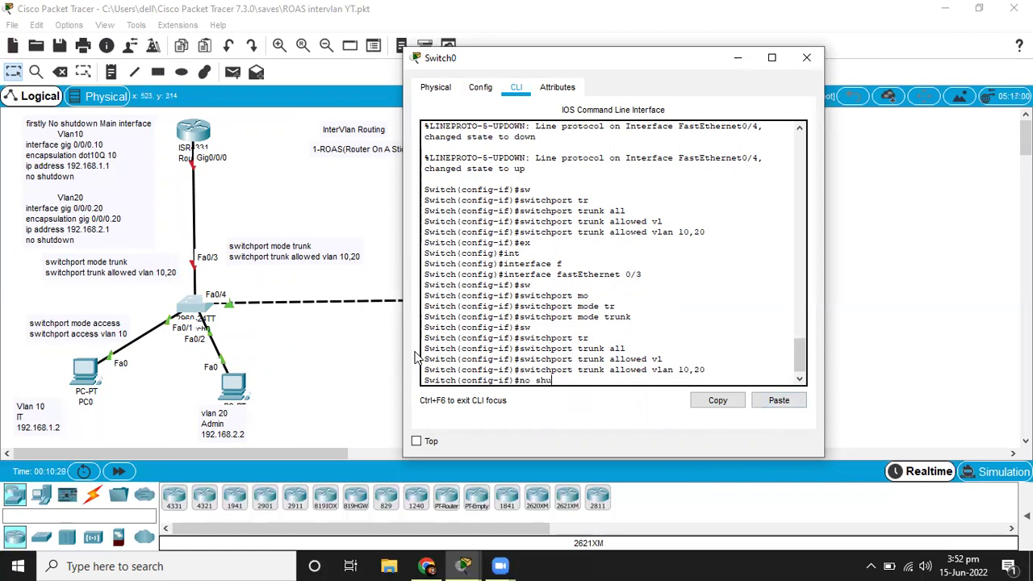
Enable Switch0's fastEthernet 0/3 with no shutdown.
{"action": "type", "text": "no shu"}
{"action": "key", "text": "Tab"}
{"action": "key", "text": "Return"}
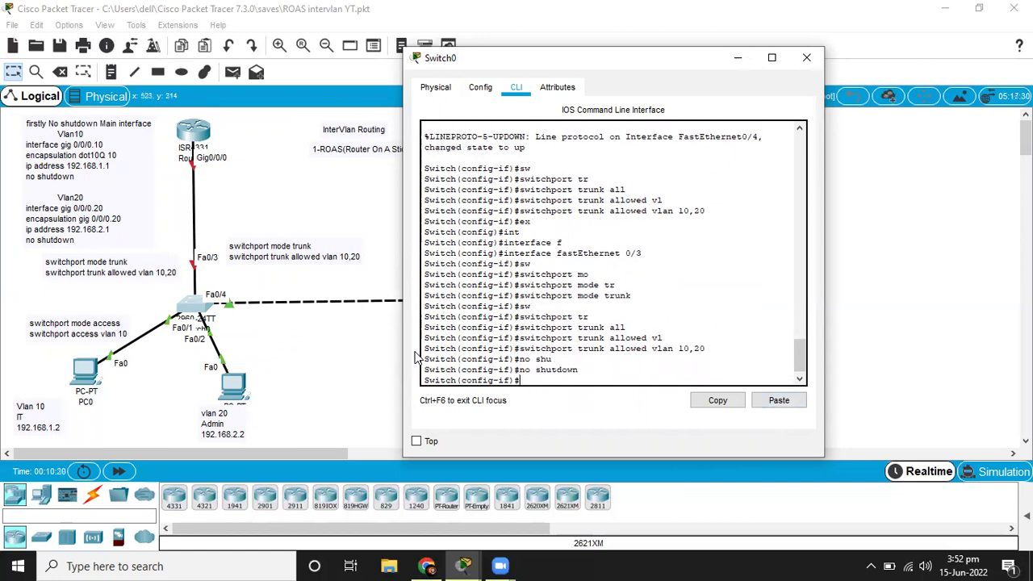
Open the command-line interface of Router0.
{"action": "left_click", "coordinate": [193, 127]}
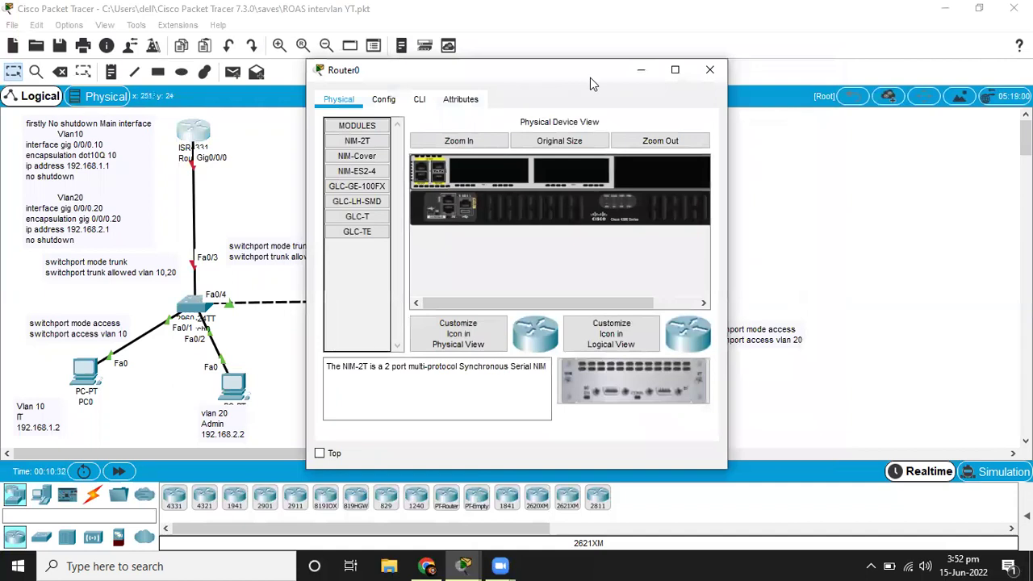
{"action": "left_click", "coordinate": [639, 71]}
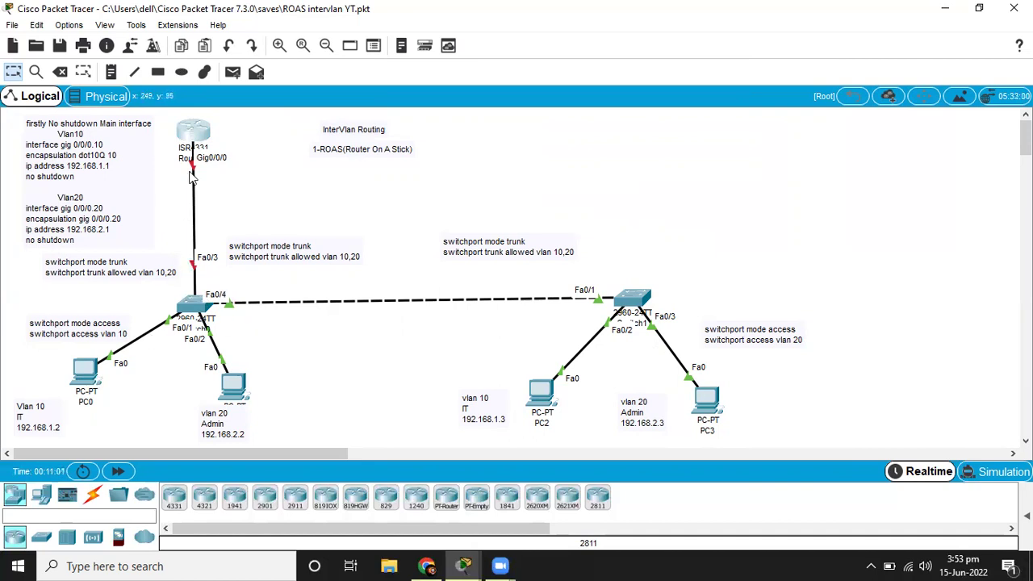
{"action": "left_click", "coordinate": [198, 133]}
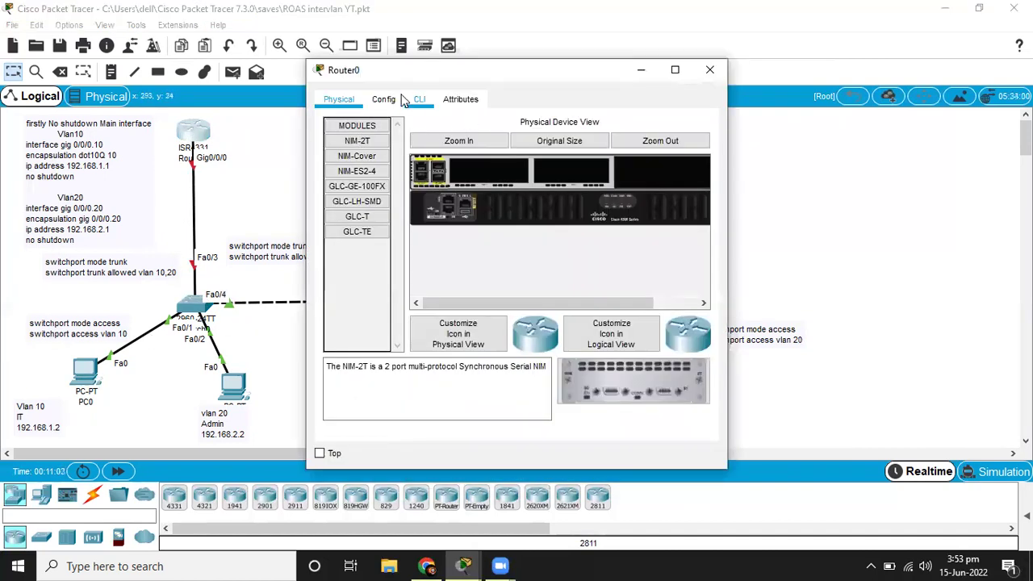
{"action": "left_click", "coordinate": [420, 98]}
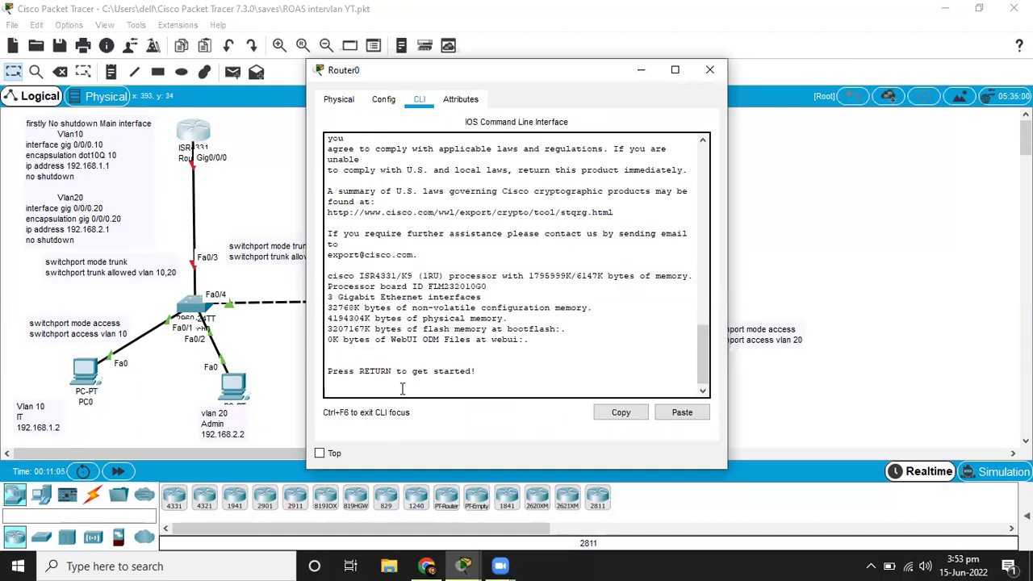
Enter privileged mode on Router0 with enable and go to global configuration mode with configure terminal.
{"action": "key", "text": "Return"}
{"action": "type", "text": "en"}
{"action": "key", "text": "Tab"}
{"action": "key", "text": "Return"}
{"action": "type", "text": "c"}
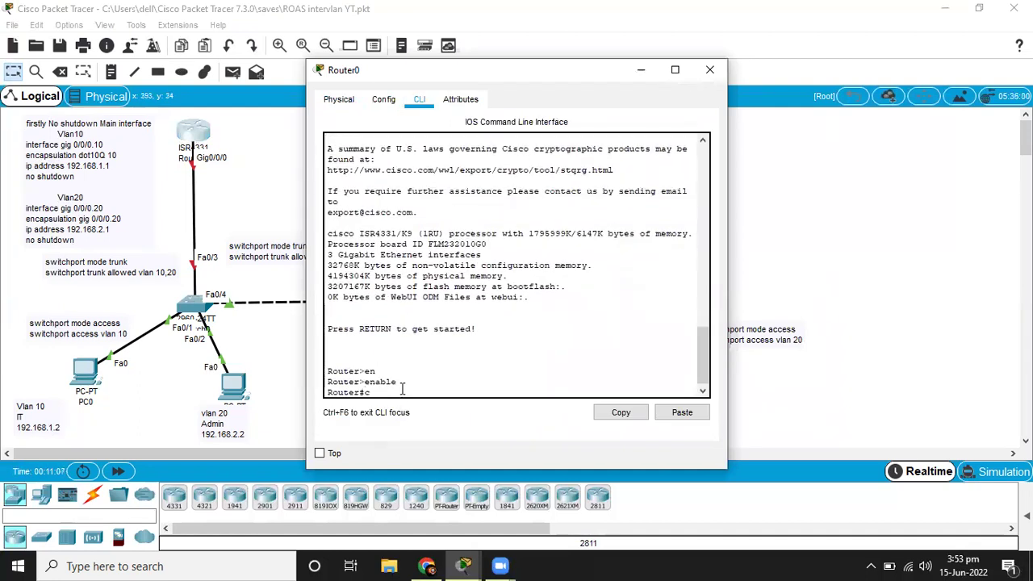
{"action": "type", "text": "onf"}
{"action": "key", "text": "Tab"}
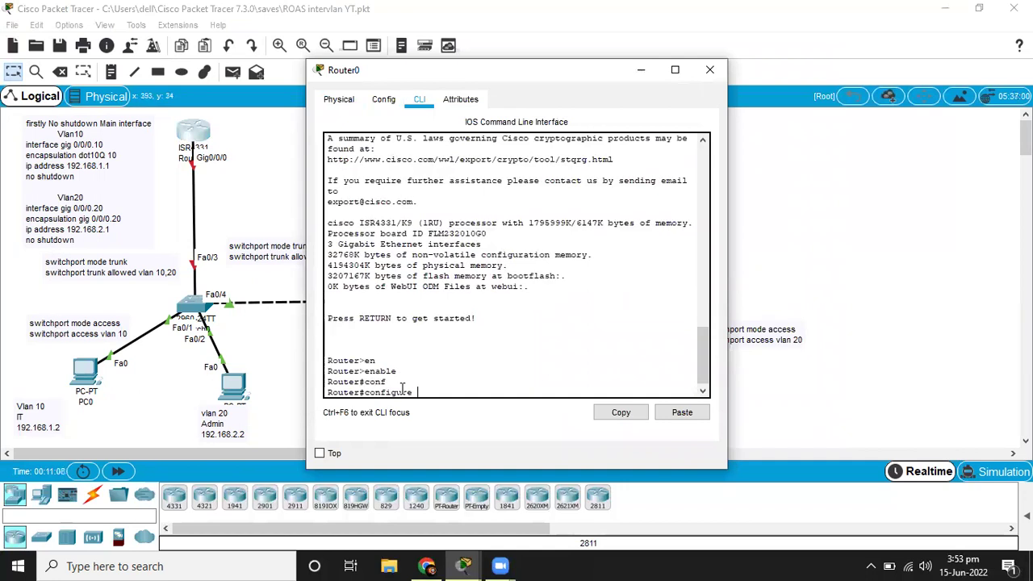
{"action": "type", "text": "te"}
{"action": "key", "text": "Tab"}
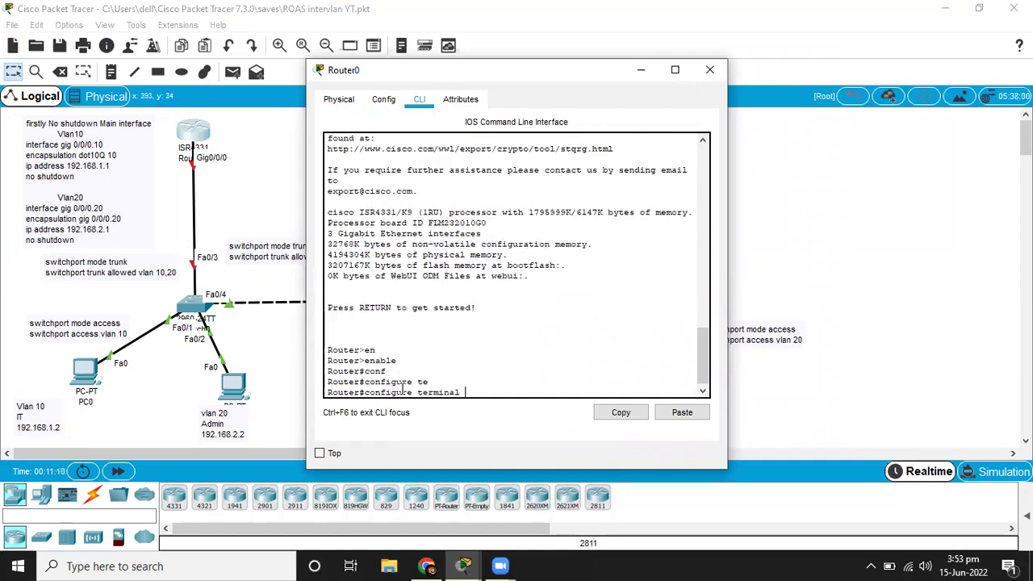
{"action": "key", "text": "Return"}
Enter interface configuration for Router0's main interface, gigabitEthernet 0/0/0.
{"action": "type", "text": "i"}
{"action": "key", "text": "BackSpace"}
{"action": "key", "text": "BackSpace"}
{"action": "key", "text": "BackSpace"}
{"action": "type", "text": "int"}
{"action": "key", "text": "Tab"}
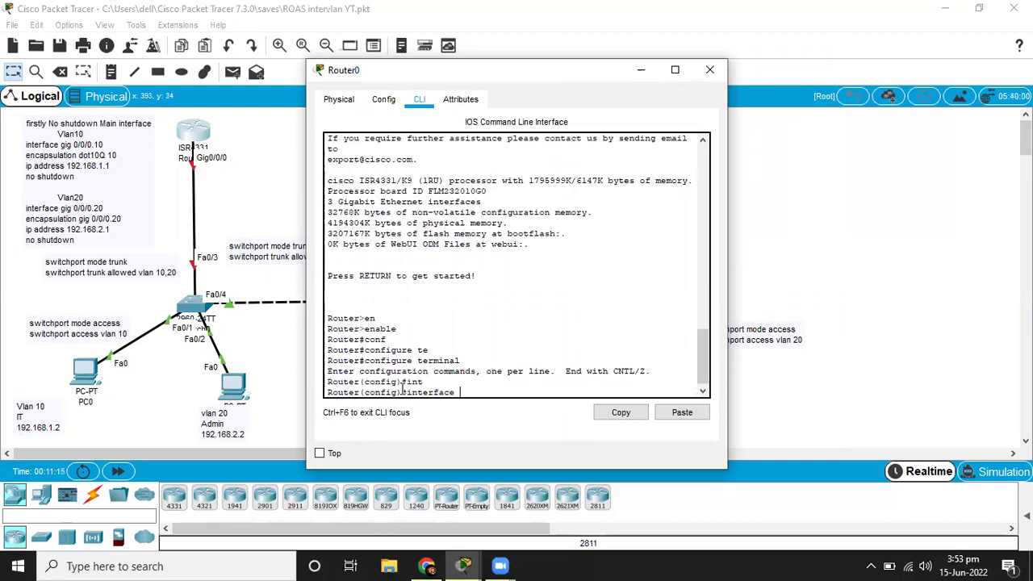
{"action": "type", "text": "g"}
{"action": "key", "text": "Tab"}
{"action": "type", "text": "/0"}
{"action": "key", "text": "Return"}
Enable Router0's gigabitEthernet 0/0/0 with no shutdown.
{"action": "type", "text": "no sh"}
{"action": "key", "text": "Tab"}
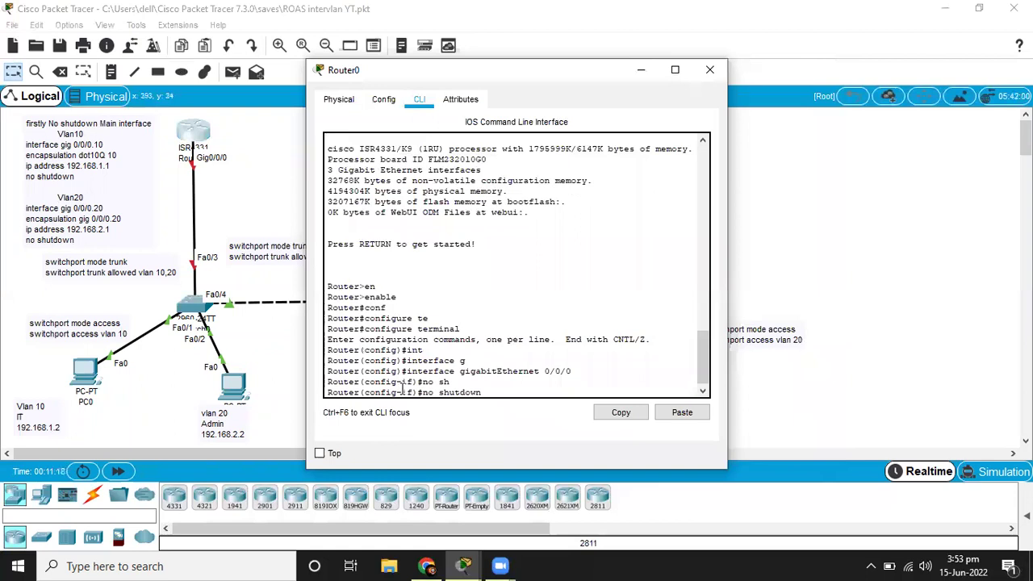
{"action": "key", "text": "Return"}
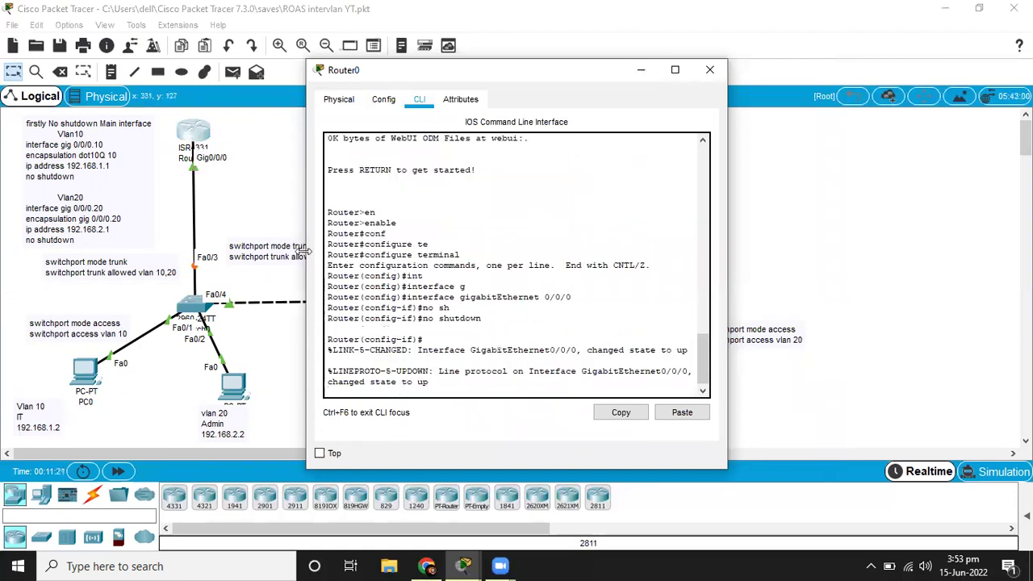
{"action": "key", "text": "Return"}
{"action": "key", "text": "Return"}
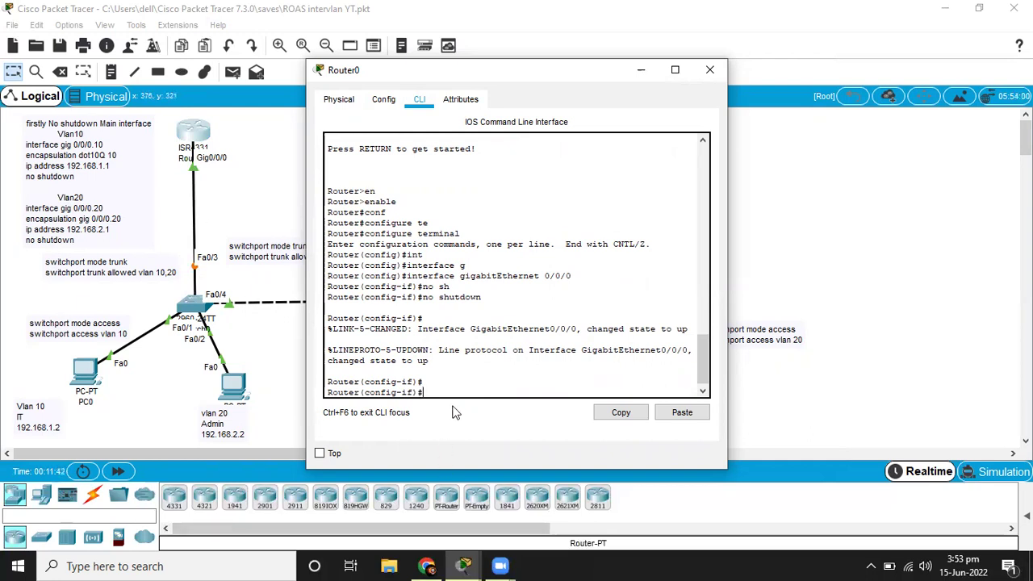
Return Router0 to global configuration mode and create subinterface gigabitEthernet 0/0/0.10 for VLAN 10.
{"action": "key", "text": "Return"}
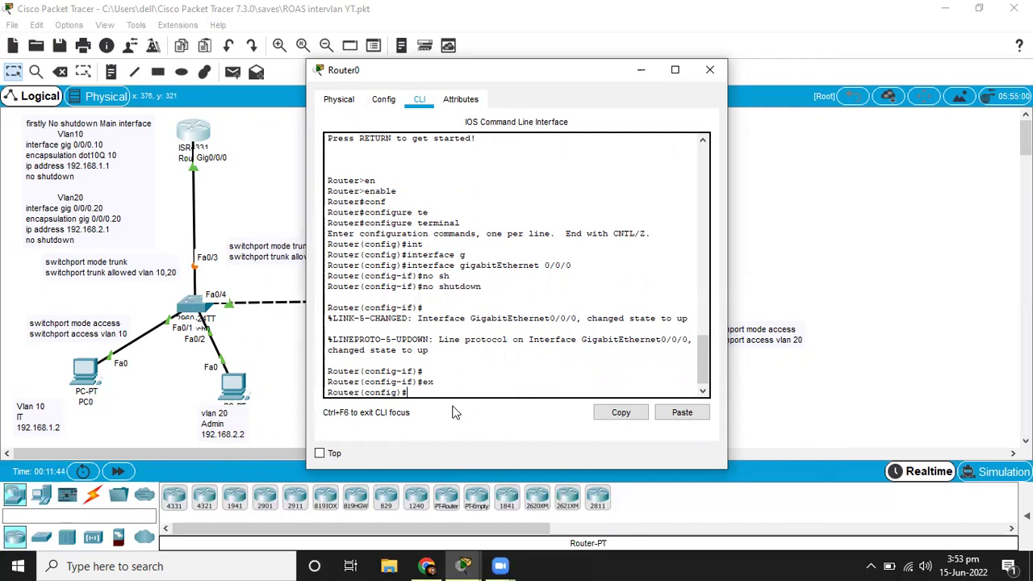
{"action": "type", "text": "int"}
{"action": "key", "text": "Tab"}
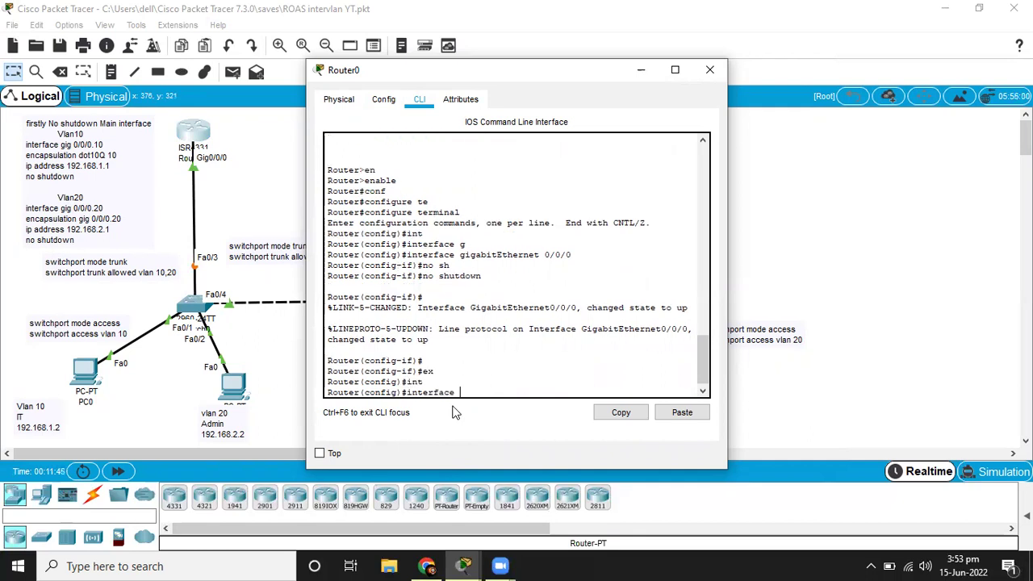
{"action": "type", "text": "g"}
{"action": "key", "text": "Tab"}
{"action": "type", "text": "0/0/0."}
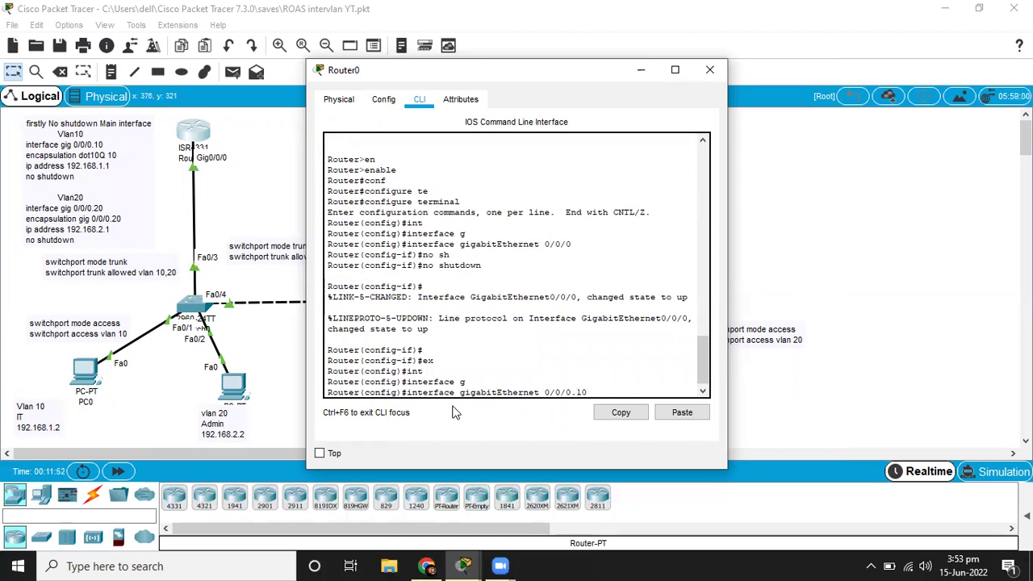
{"action": "type", "text": "10"}
{"action": "key", "text": "Return"}
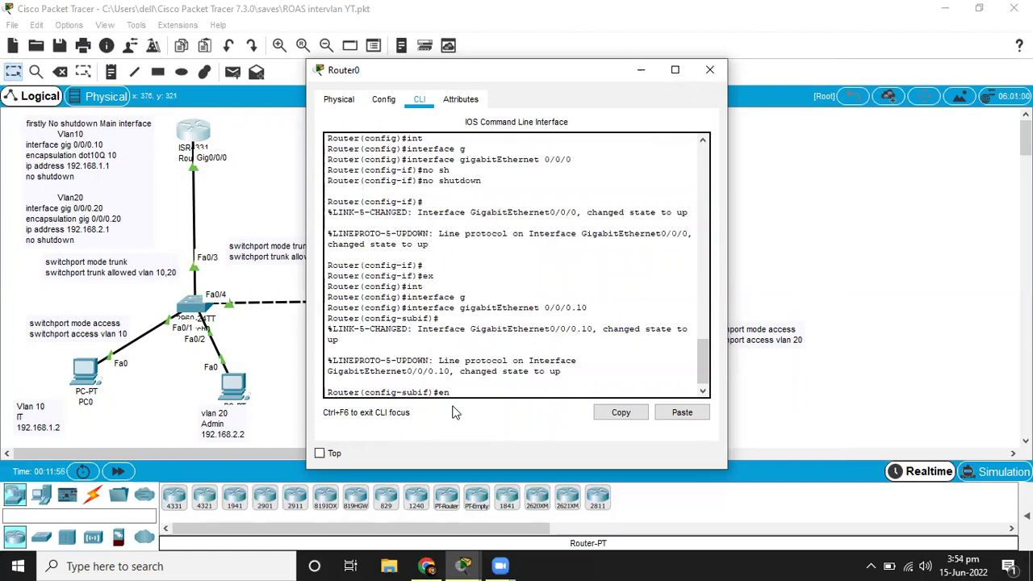
Start an encapsulation dot1Q command on subinterface gigabitEthernet 0/0/0.10, leaving the VLAN ID open.
{"action": "type", "text": "enc"}
{"action": "key", "text": "Tab"}
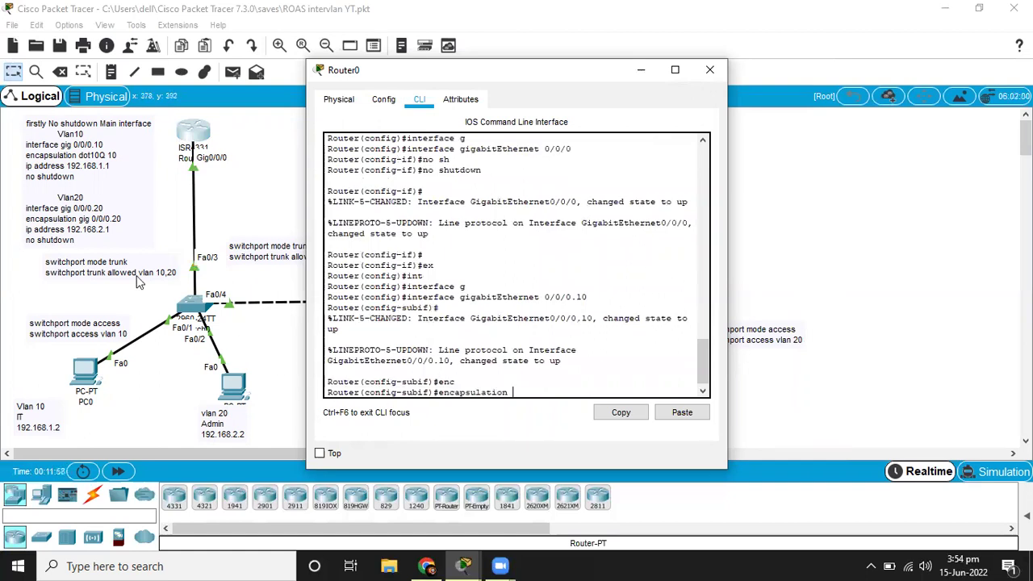
{"action": "type", "text": "d"}
{"action": "key", "text": "Tab"}
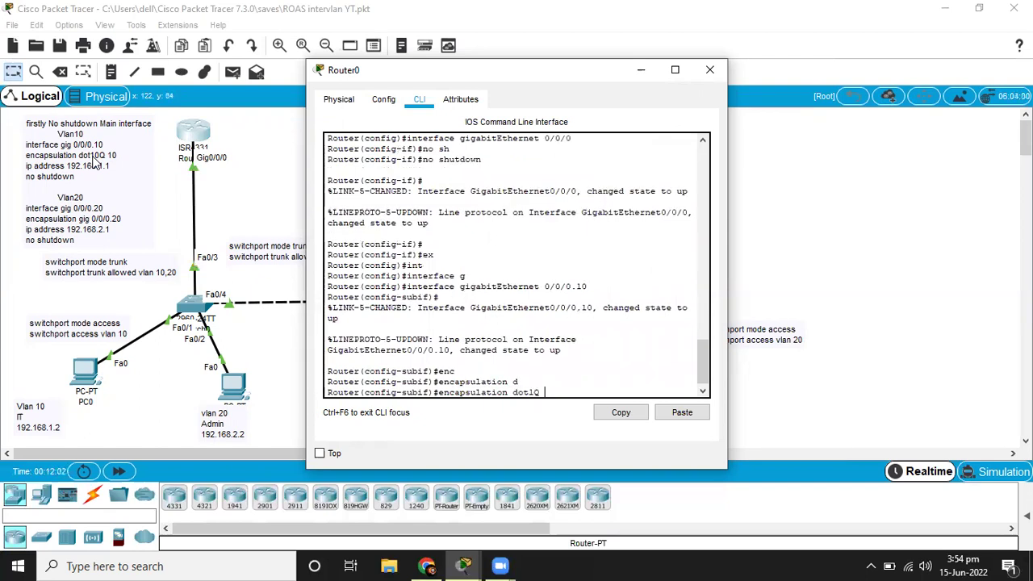
Correct the encapsulation lines in the router command note to dot1Q 10 for VLAN 10 and dot1Q 20 for VLAN 20.
{"action": "left_click", "coordinate": [99, 155]}
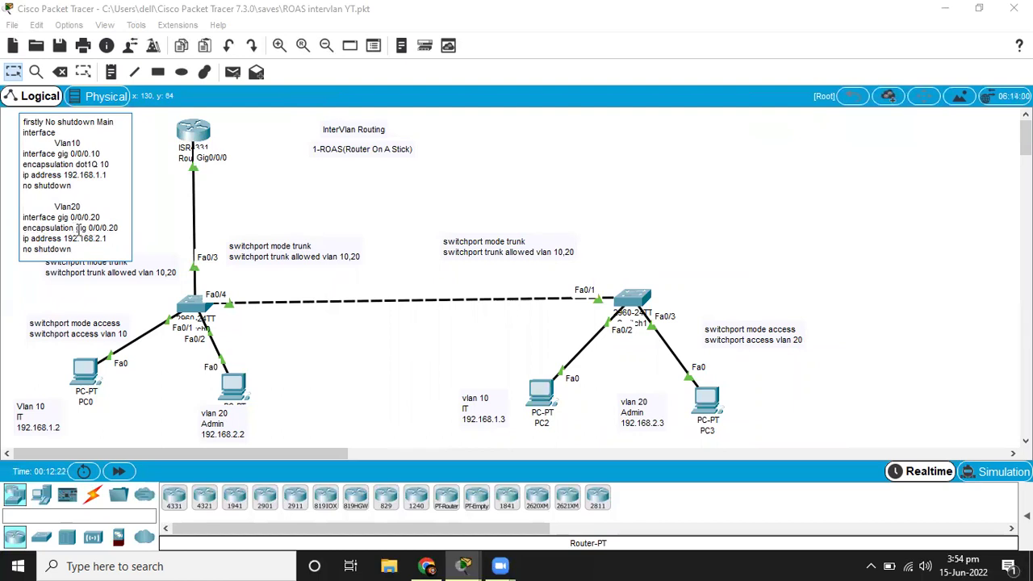
{"action": "left_click_drag", "start_coordinate": [74, 228], "coordinate": [121, 225]}
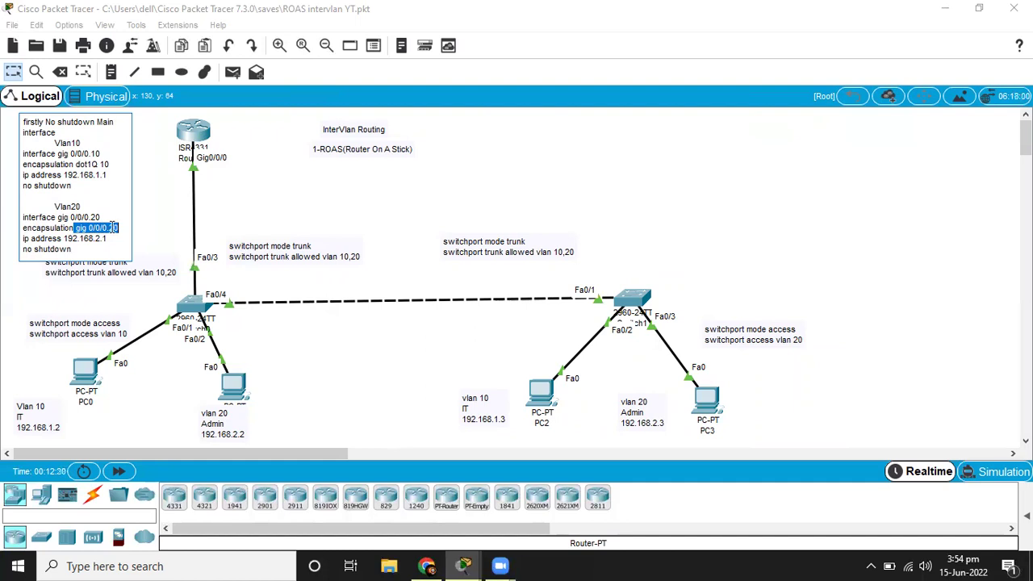
{"action": "key", "text": "BackSpace"}
{"action": "type", "text": "dot1Q"}
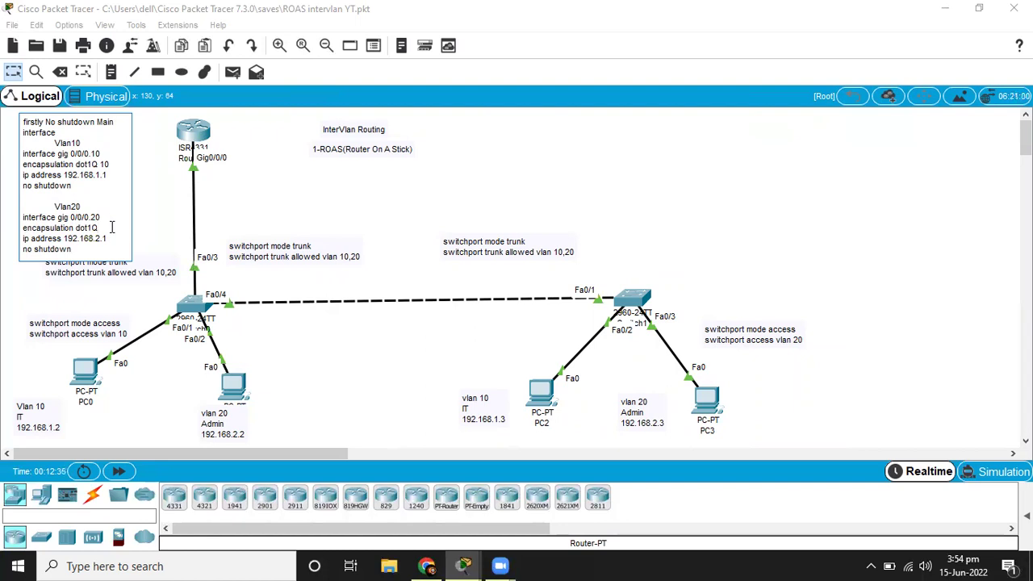
{"action": "type", "text": " 20"}
{"action": "left_click", "coordinate": [159, 205]}
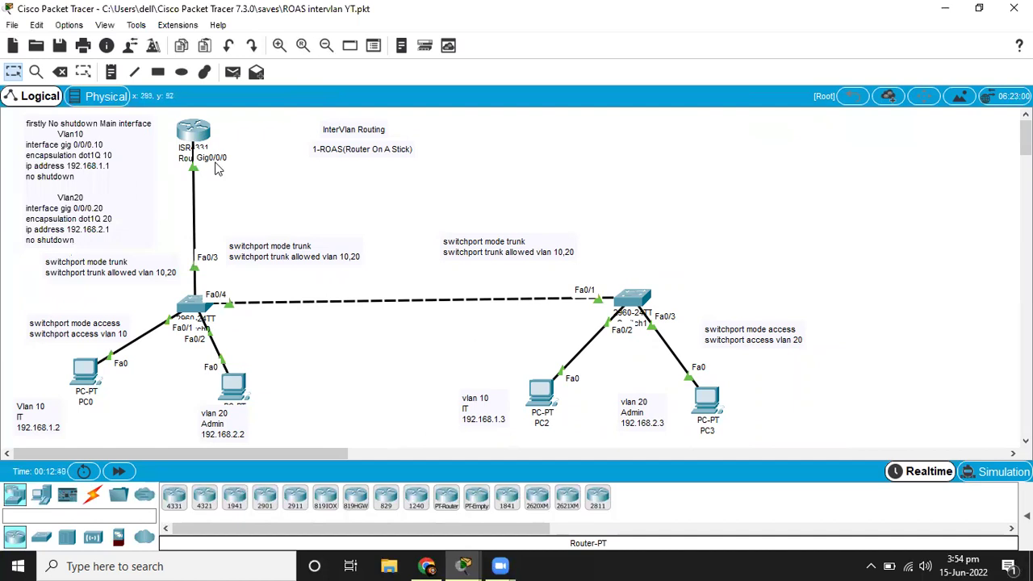
Return to Router0's command line and complete the pending dot1Q encapsulation command with VLAN ID 10.
{"action": "left_click", "coordinate": [203, 136]}
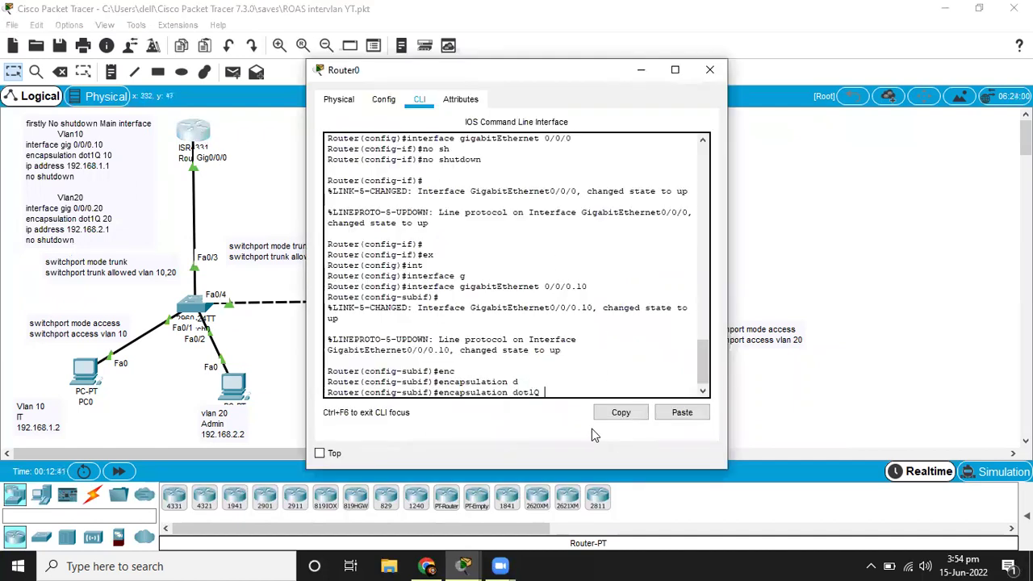
{"action": "type", "text": "10"}
{"action": "key", "text": "Return"}
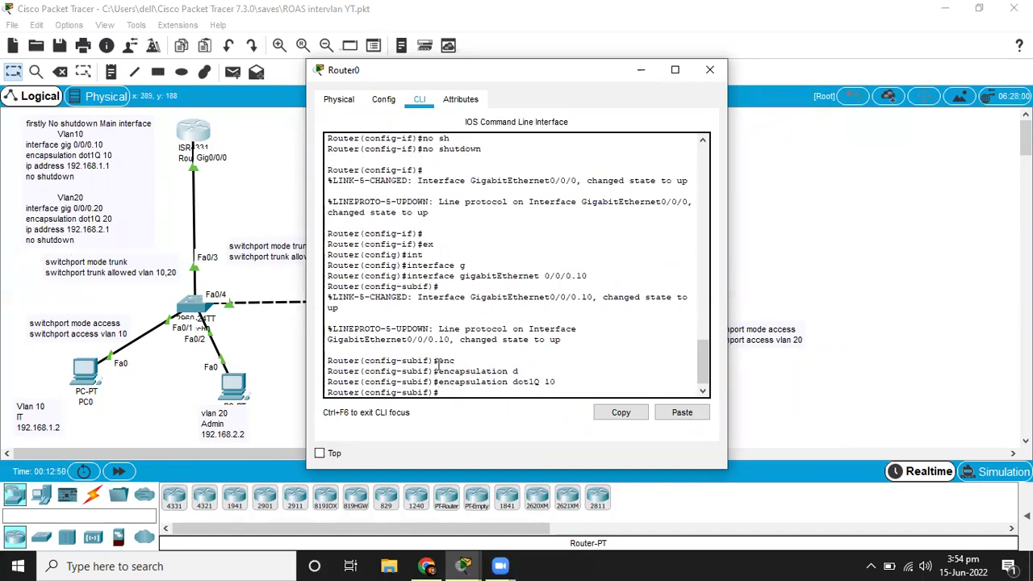
Assign IP address 192.168.1.1 with mask 255.255.255.0 to subinterface gigabitEthernet 0/0/0.10.
{"action": "type", "text": "p add"}
{"action": "key", "text": "Tab"}
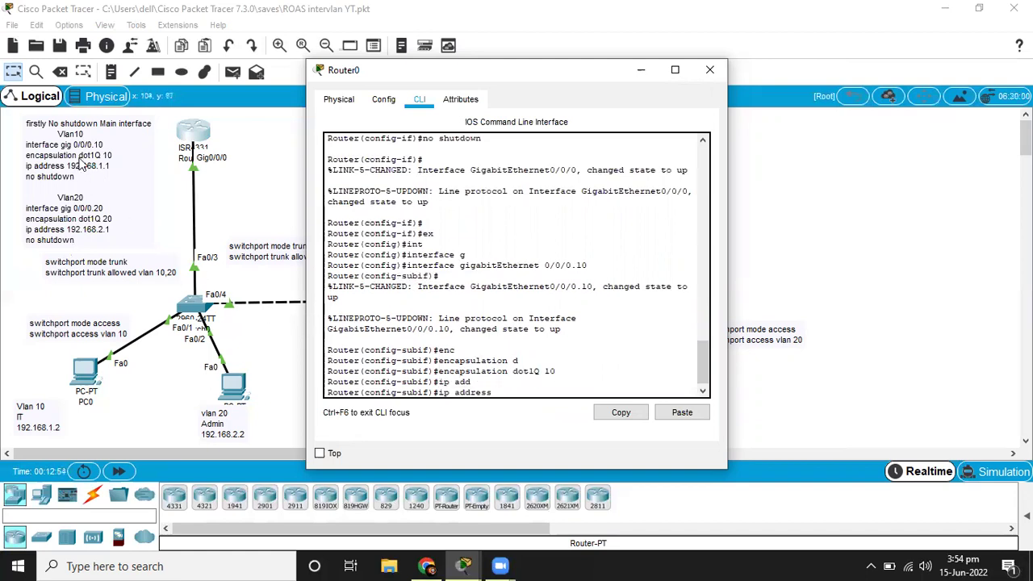
{"action": "type", "text": "192.168.1.1"}
{"action": "key", "text": "Return"}
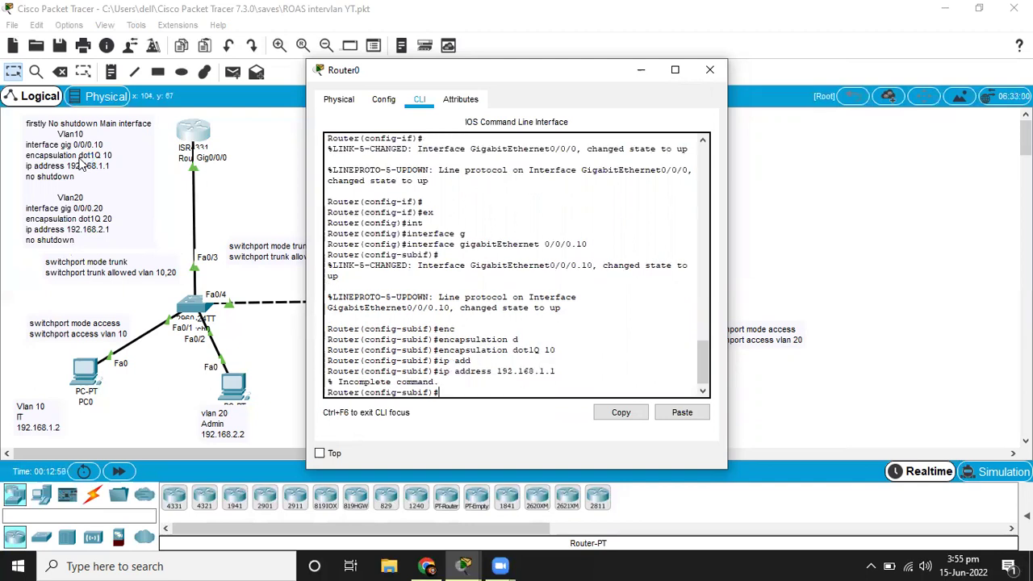
{"action": "key", "text": "Up"}
{"action": "type", "text": "255.255.255.0"}
{"action": "key", "text": "Return"}
Enable subinterface gigabitEthernet 0/0/0.10 with no shutdown.
{"action": "type", "text": "no sh"}
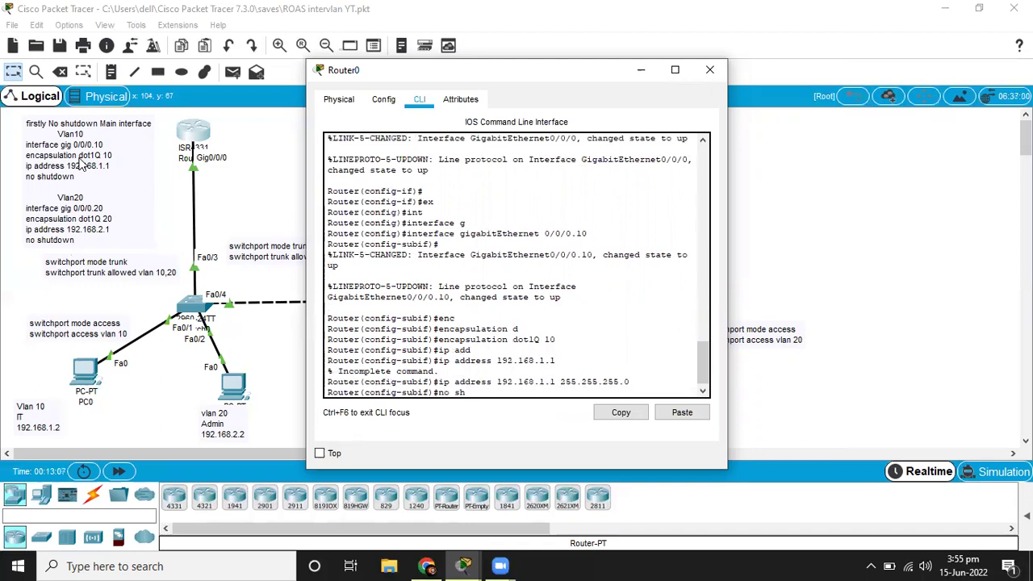
{"action": "type", "text": "u"}
{"action": "key", "text": "Tab"}
{"action": "key", "text": "Return"}
{"action": "key", "text": "Return"}
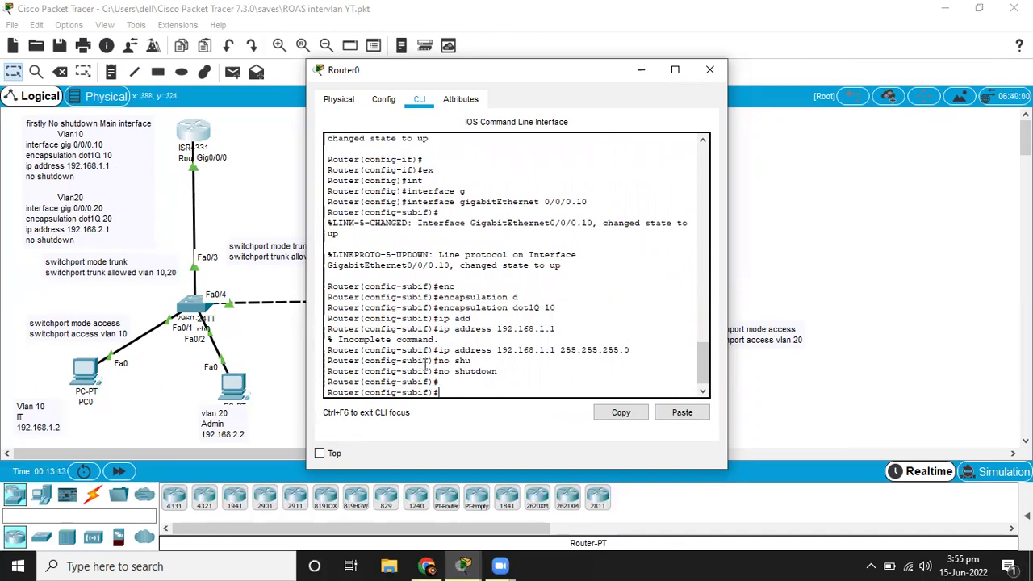
Add the mask 255.255.255.0 after 192.168.1.1 in the VLAN 10 part of the router command note.
{"action": "double_click", "coordinate": [115, 164]}
{"action": "key", "text": "Down"}
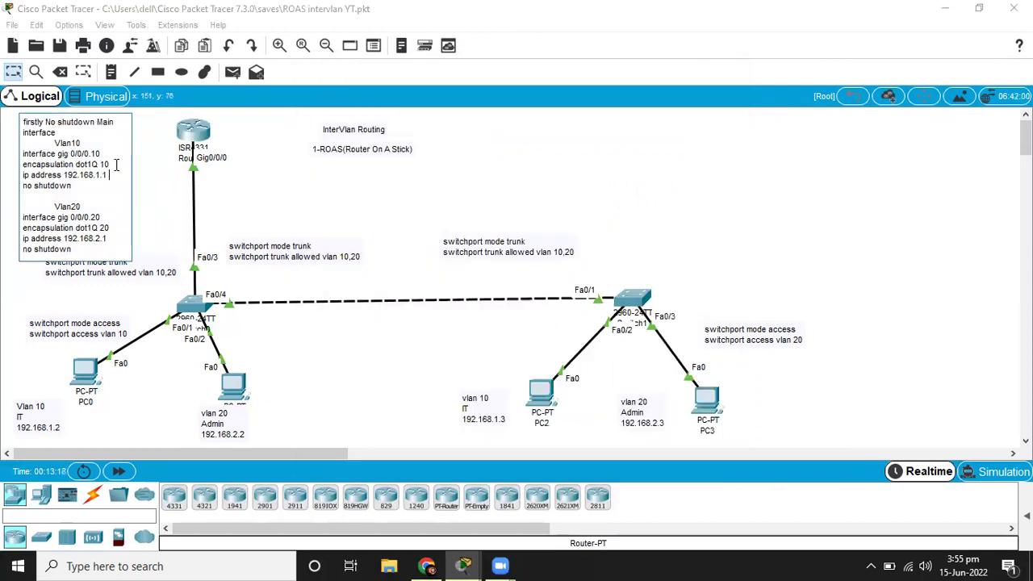
{"action": "type", "text": "255.255"}
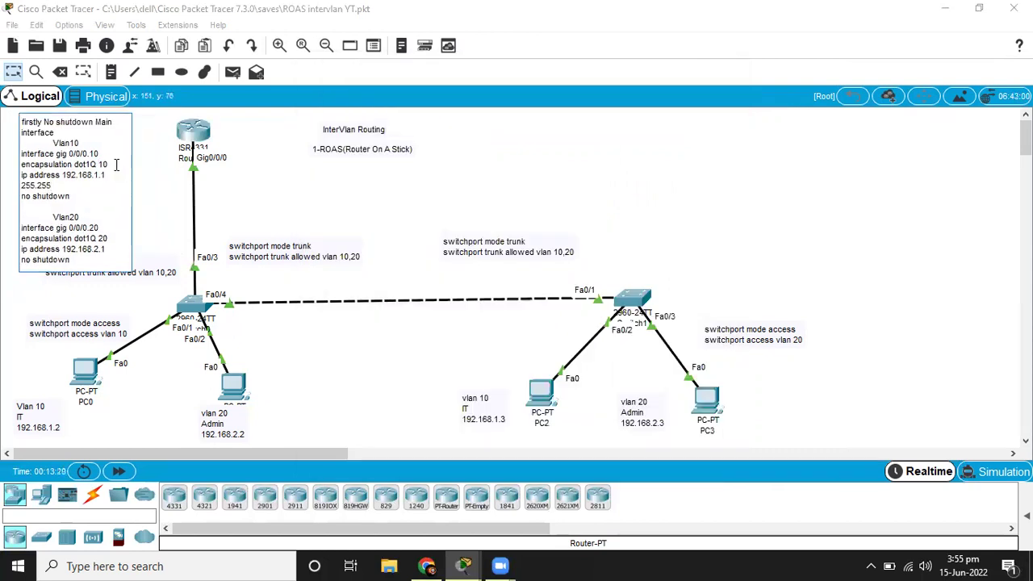
{"action": "type", "text": ".255."}
{"action": "key", "text": "Tab"}
{"action": "key", "text": "Tab"}
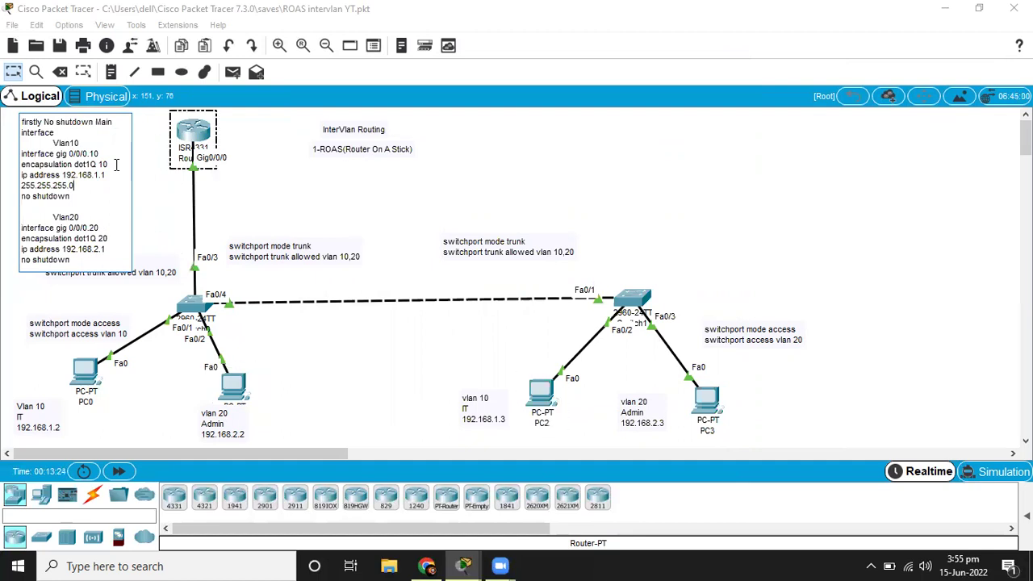
Copy the mask 255.255.255.0 to the end of the 192.168.2.1 line in the note's VLAN 20 part.
{"action": "left_click_drag", "start_coordinate": [76, 185], "coordinate": [22, 184]}
{"action": "key", "text": "ctrl+c"}
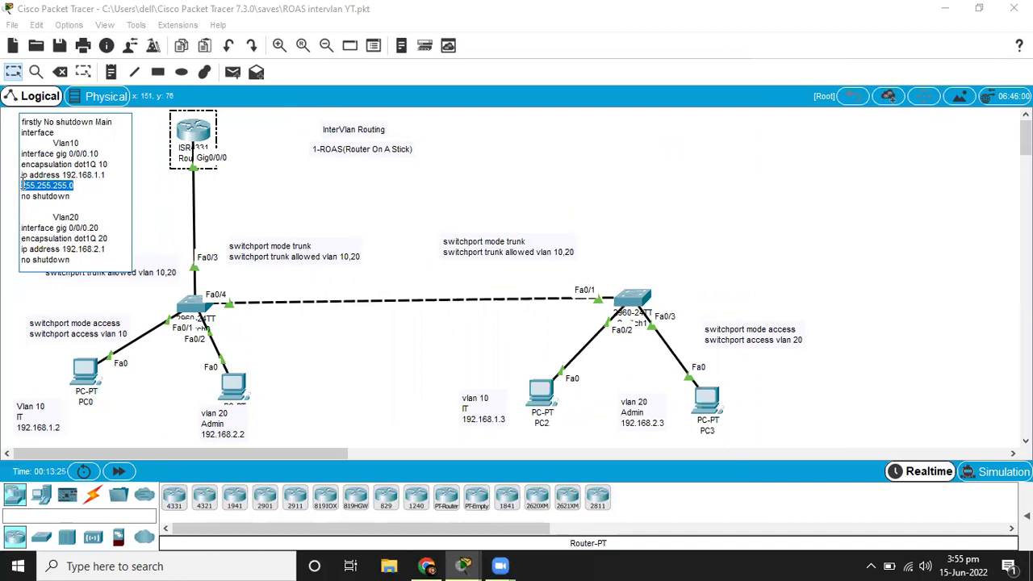
{"action": "left_click", "coordinate": [112, 250]}
{"action": "key", "text": "ctrl+v"}
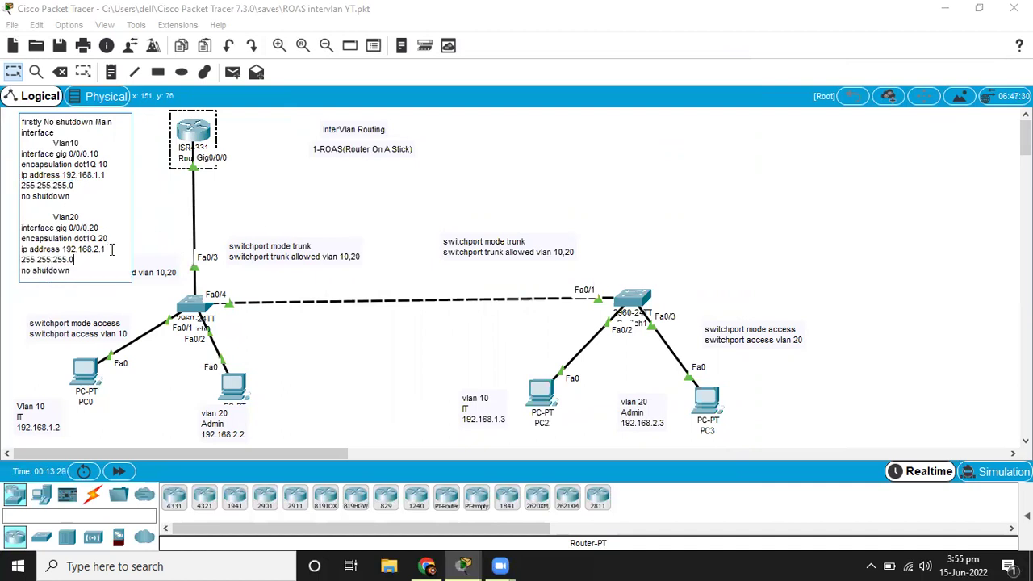
{"action": "left_click", "coordinate": [178, 224]}
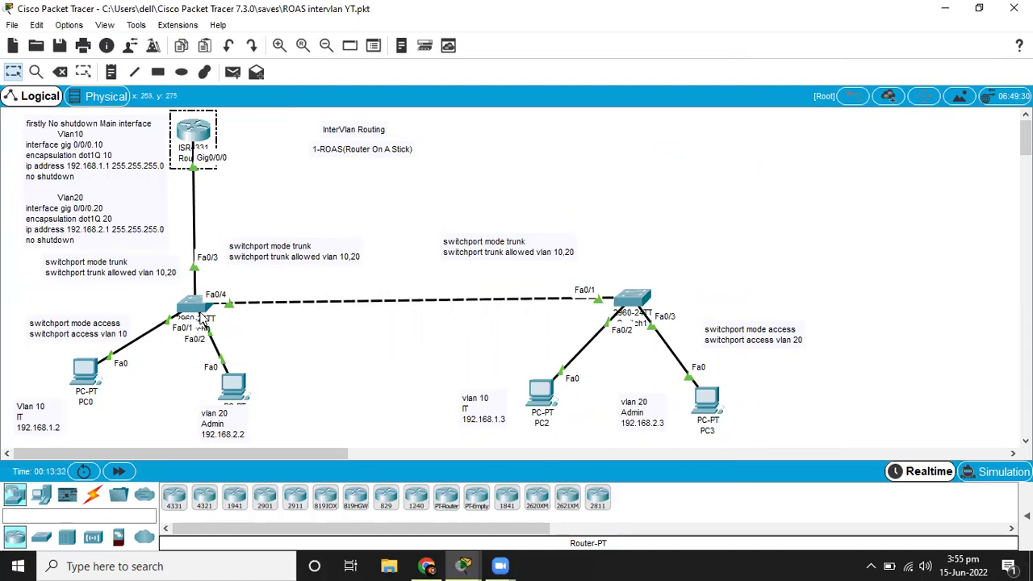
Exit subinterface 0/0/0.10 in Router0's CLI and enter configuration of subinterface gigabitEthernet 0/0/0.20.
{"action": "left_click", "coordinate": [193, 131]}
{"action": "type", "text": "exit"}
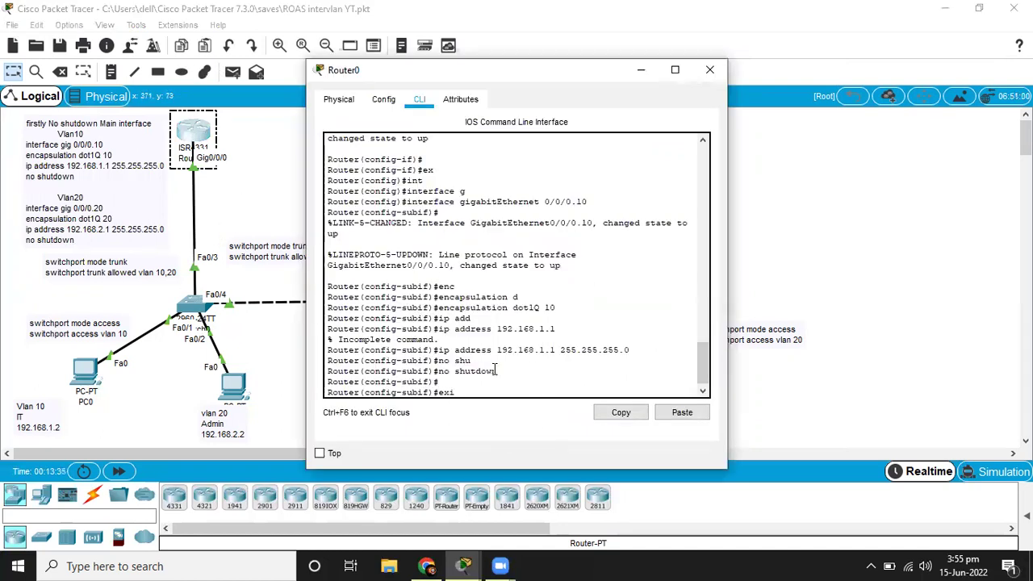
{"action": "key", "text": "Return"}
{"action": "type", "text": "int"}
{"action": "key", "text": "Tab"}
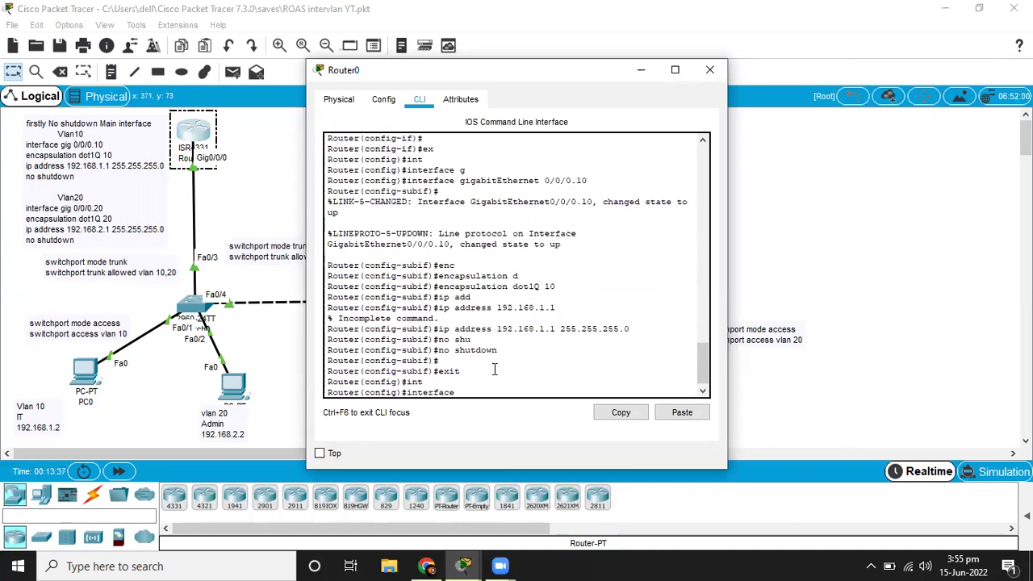
{"action": "type", "text": "g"}
{"action": "key", "text": "Tab"}
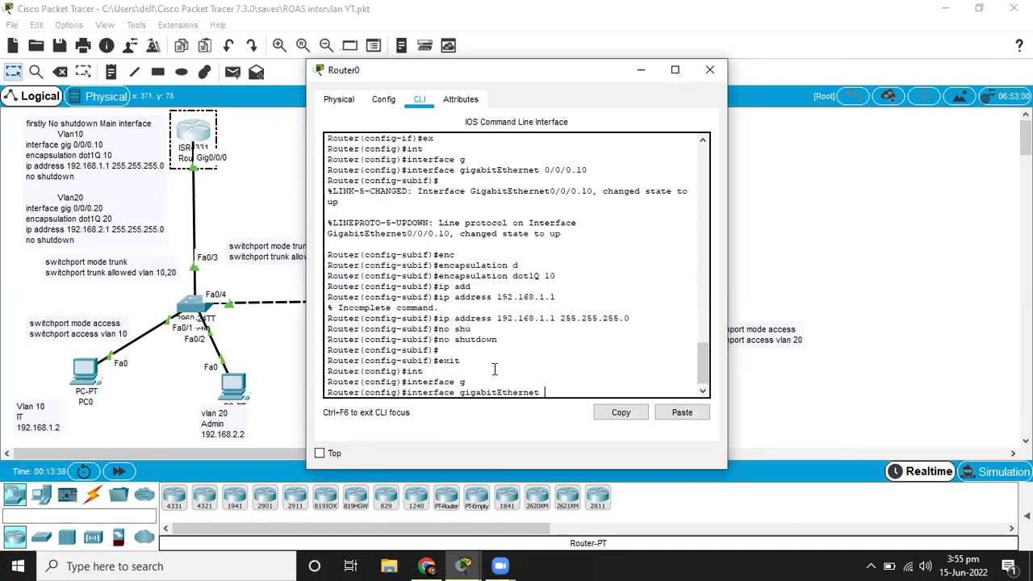
{"action": "type", "text": "0/0/0.20"}
{"action": "key", "text": "Return"}
{"action": "key", "text": "Return"}
Set dot1Q encapsulation with VLAN ID 20 on subinterface gigabitEthernet 0/0/0.20.
{"action": "type", "text": "enc"}
{"action": "key", "text": "Tab"}
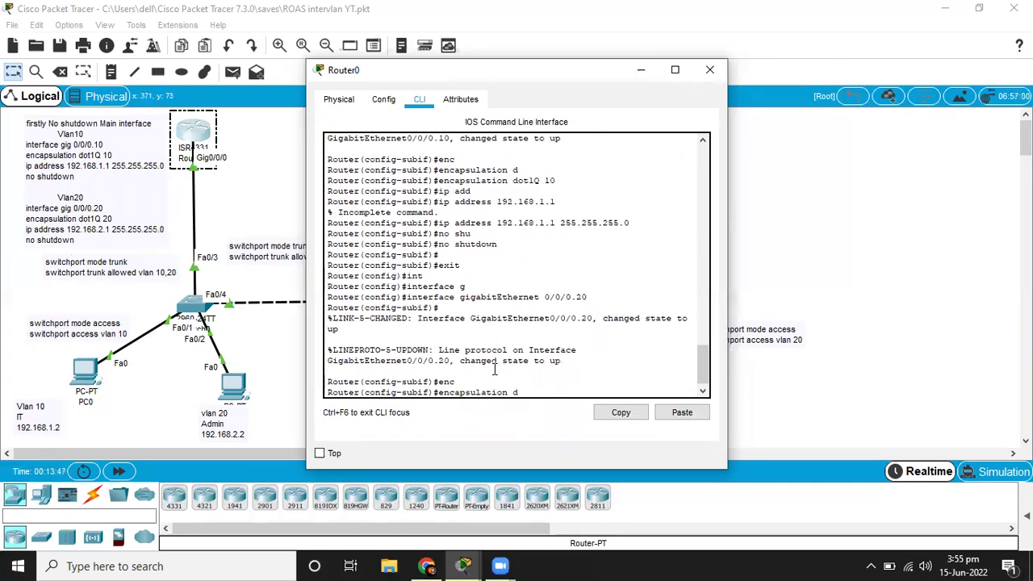
{"action": "type", "text": "d"}
{"action": "key", "text": "Tab"}
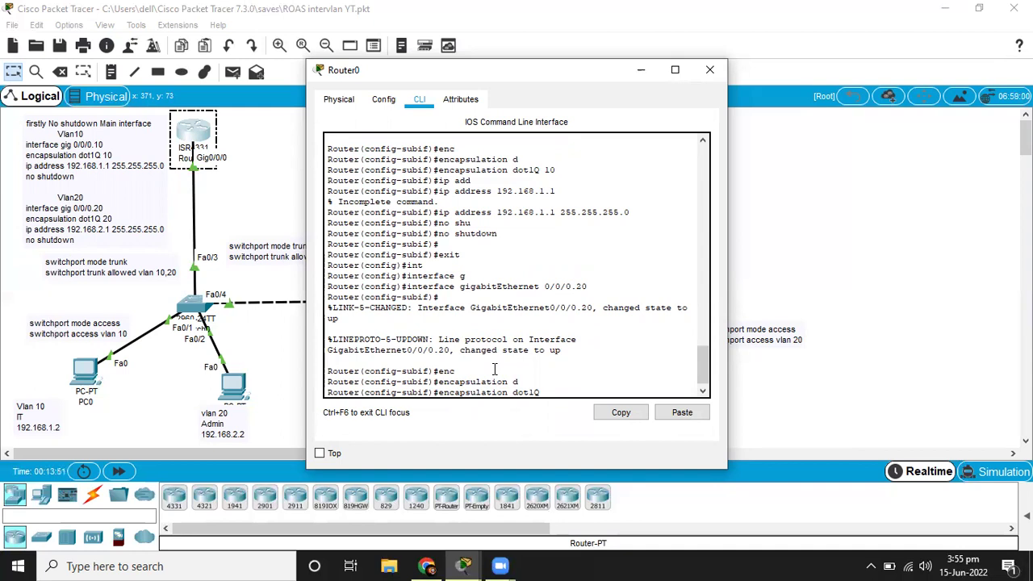
{"action": "type", "text": "20"}
{"action": "key", "text": "Return"}
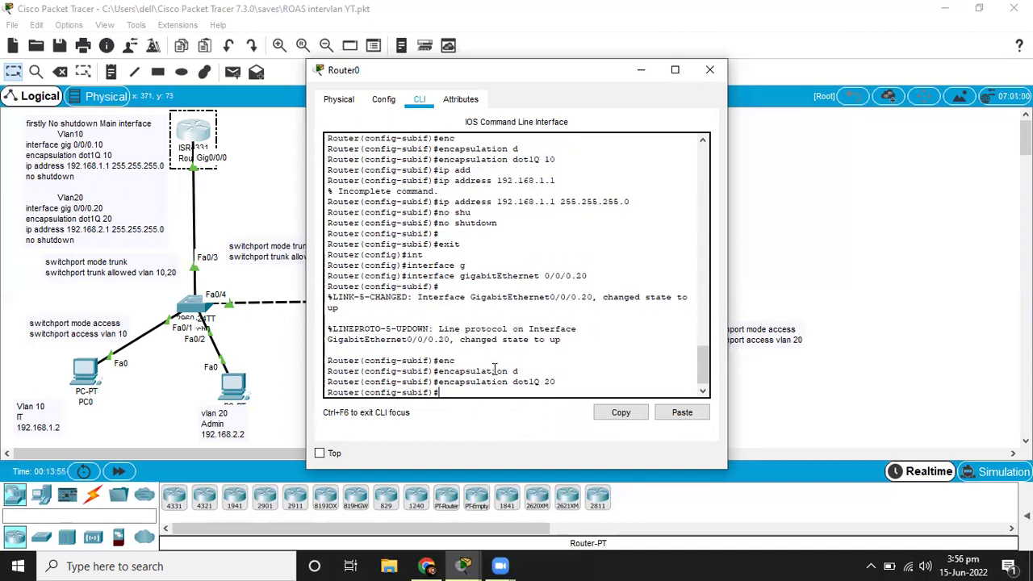
Assign IP address 192.168.2.1 with mask 255.255.255.0 to subinterface gigabitEthernet 0/0/0.20.
{"action": "type", "text": "i"}
{"action": "type", "text": "p add"}
{"action": "key", "text": "Tab"}
{"action": "type", "text": "192.168.2.1 255."}
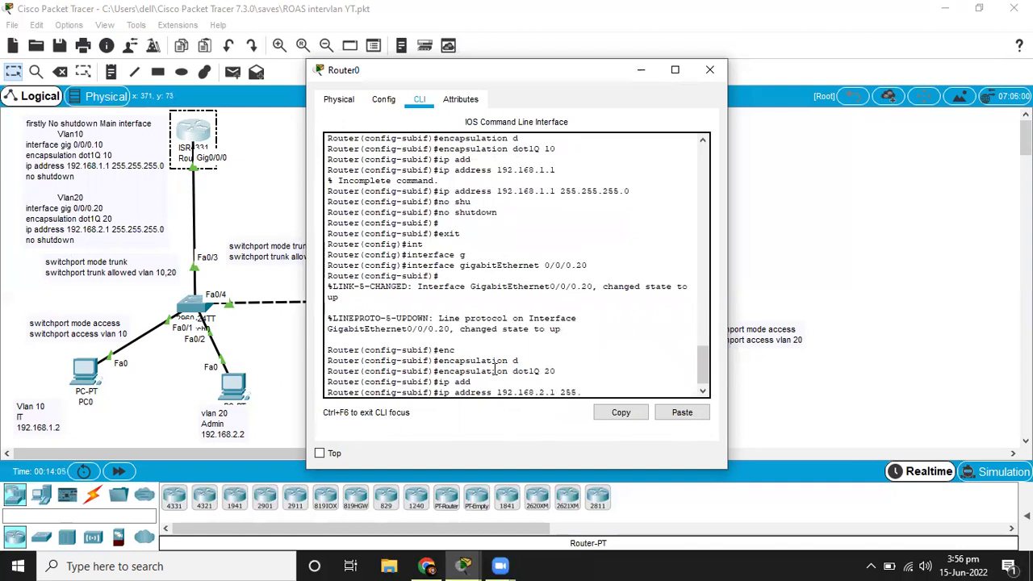
{"action": "type", "text": "255.255.0"}
{"action": "key", "text": "Return"}
Enable subinterface gigabitEthernet 0/0/0.20 with no shutdown and return to the topology.
{"action": "type", "text": "no sh"}
{"action": "key", "text": "Tab"}
{"action": "key", "text": "Return"}
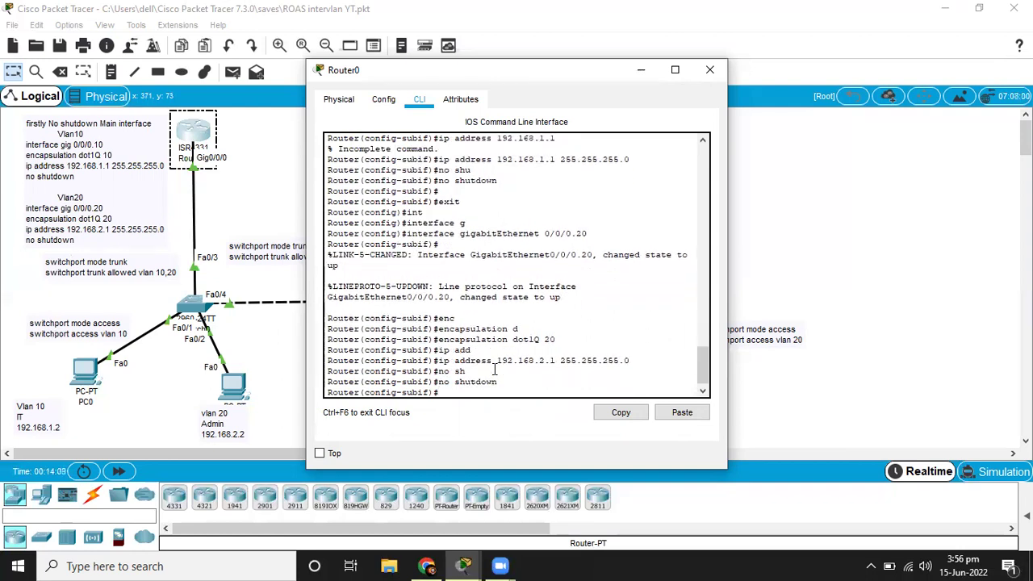
{"action": "left_click", "coordinate": [263, 384]}
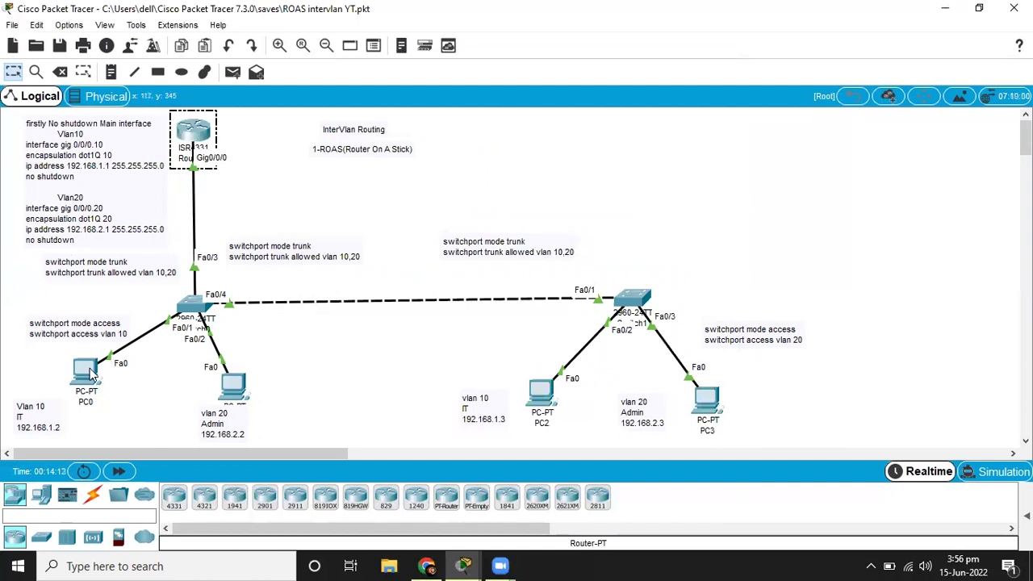
Give PC0 the static IP address 192.168.1.2 with subnet mask 255.255.255.0.
{"action": "left_click", "coordinate": [88, 371]}
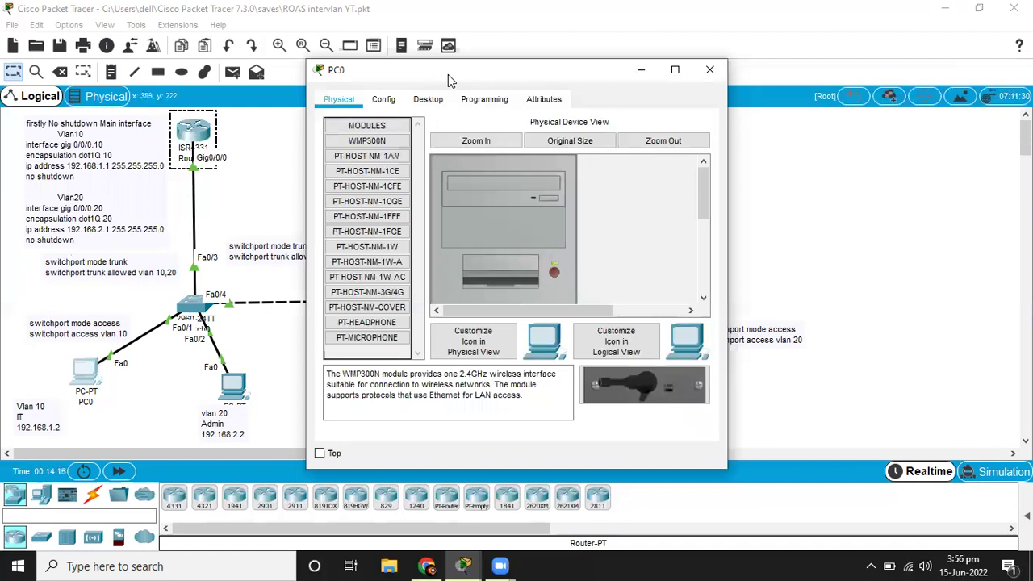
{"action": "left_click_drag", "start_coordinate": [447, 74], "coordinate": [539, 60]}
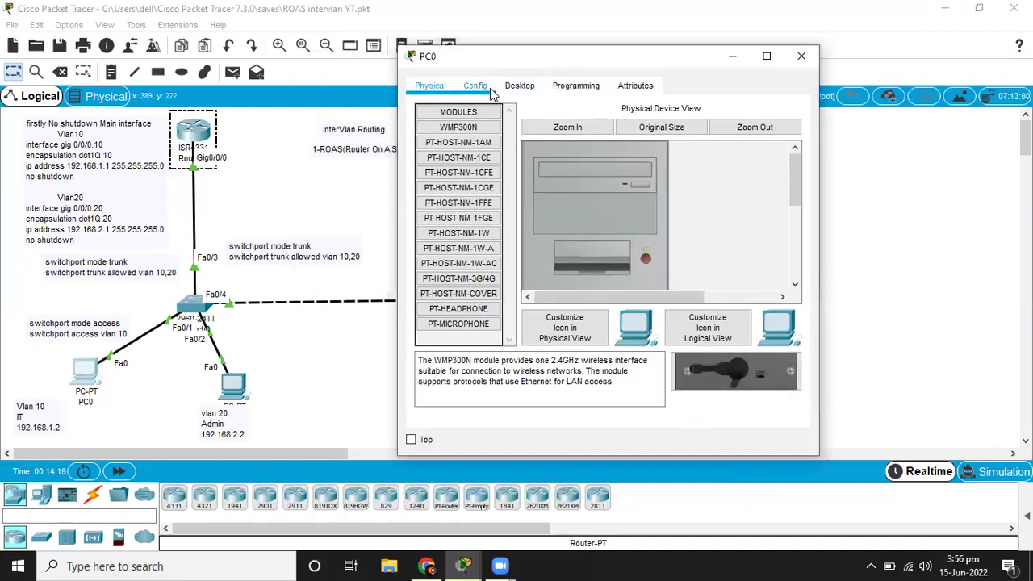
{"action": "left_click", "coordinate": [519, 86]}
{"action": "left_click", "coordinate": [472, 145]}
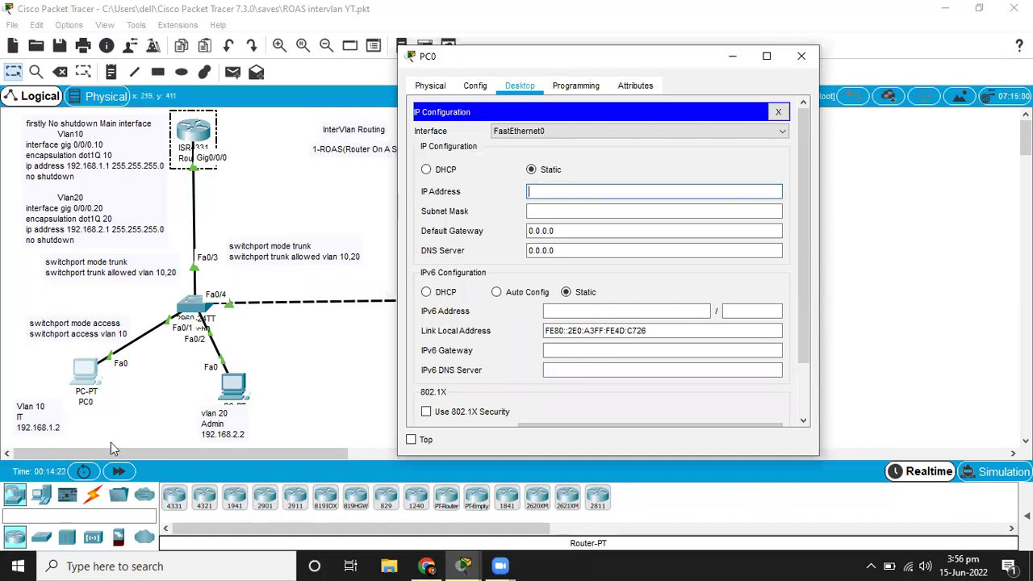
{"action": "type", "text": "192"}
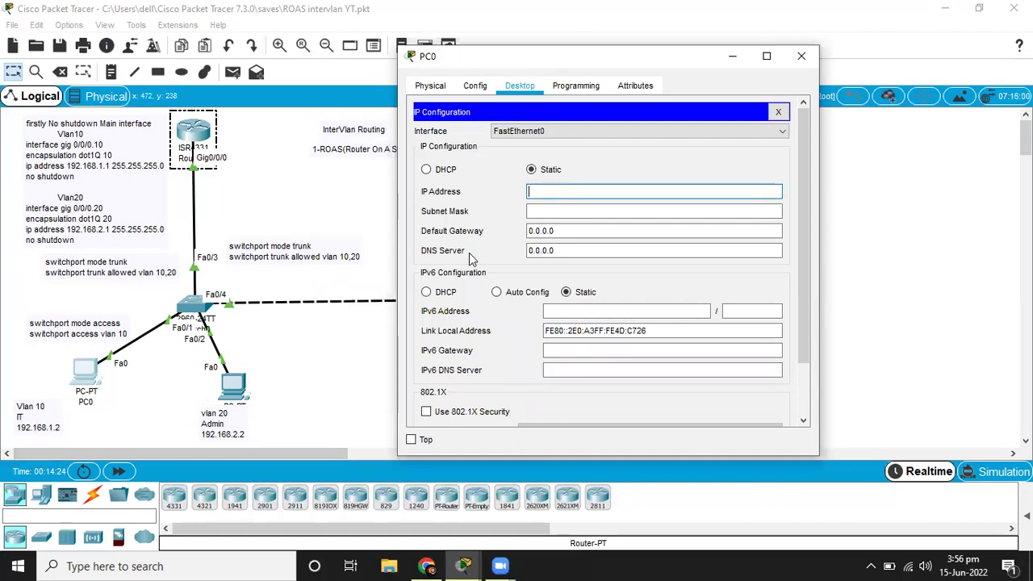
{"action": "type", "text": ".168.1.2"}
{"action": "key", "text": "Tab"}
{"action": "key", "text": "Tab"}
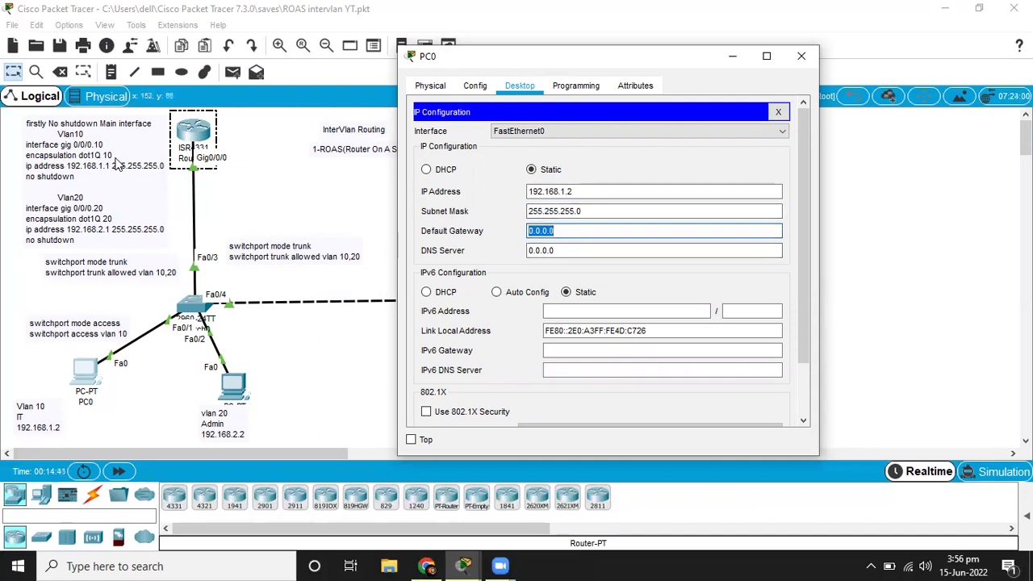
Set PC0's default gateway to 192.168.1.1 and leave its configuration.
{"action": "type", "text": "192."}
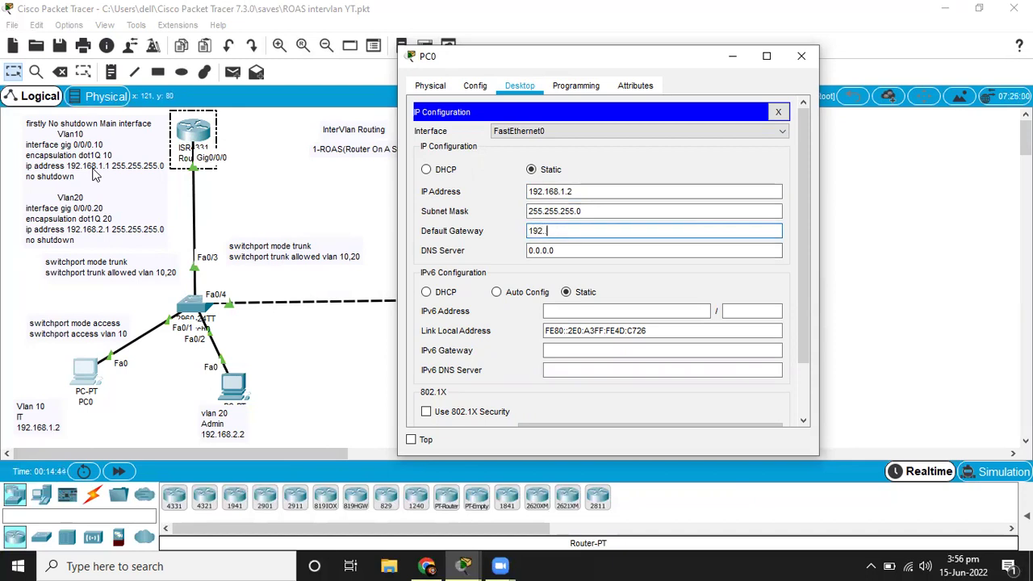
{"action": "type", "text": "168.1.1"}
{"action": "left_click", "coordinate": [234, 385]}
Give PC1 the static IP address 192.168.2.2 with subnet mask 255.255.255.0.
{"action": "left_click", "coordinate": [234, 385]}
{"action": "left_click", "coordinate": [428, 98]}
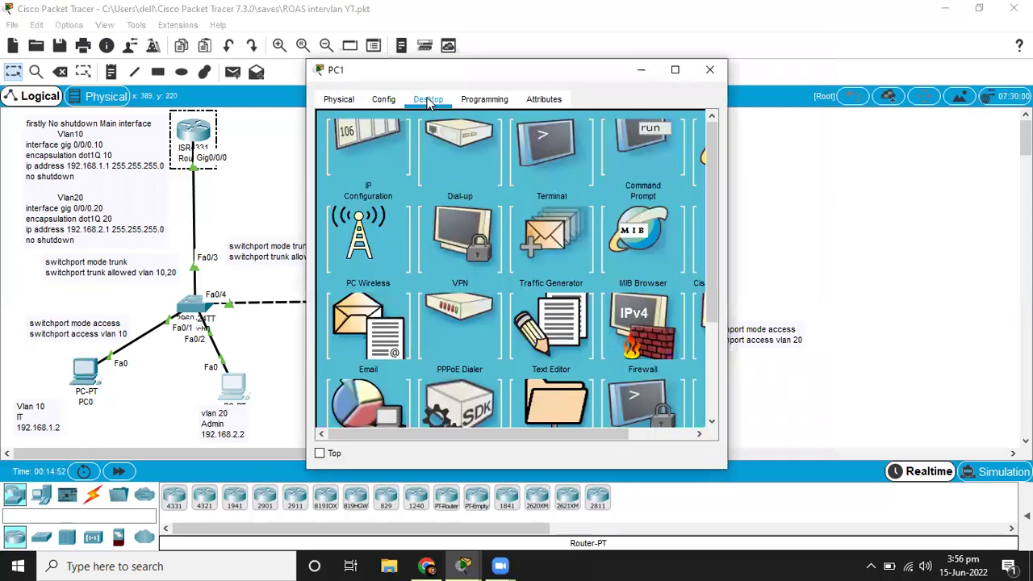
{"action": "left_click", "coordinate": [375, 154]}
{"action": "left_click", "coordinate": [450, 207]}
{"action": "type", "text": "192.168."}
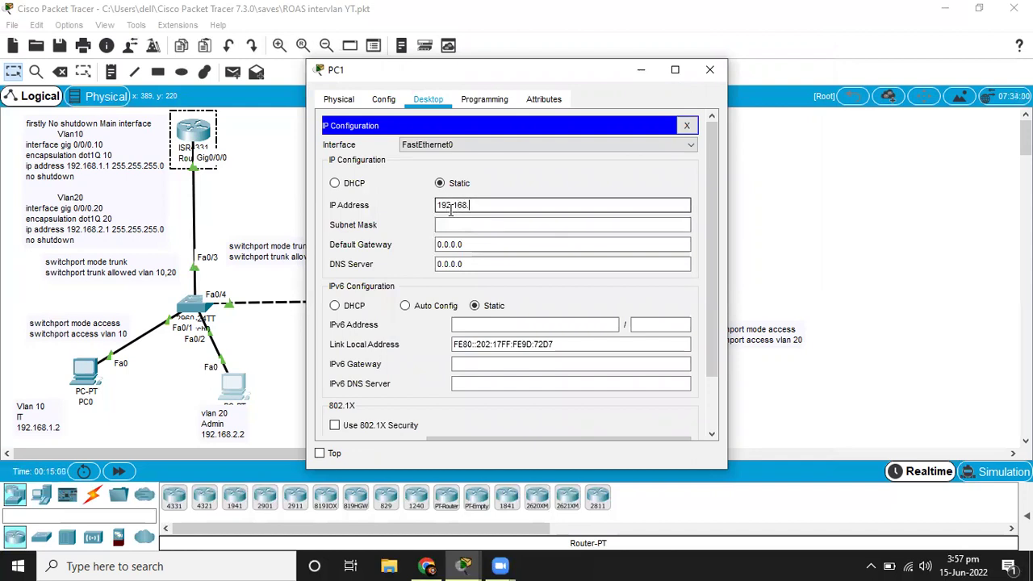
{"action": "type", "text": "2.2"}
{"action": "key", "text": "Tab"}
{"action": "key", "text": "Tab"}
Set PC1's default gateway to 192.168.2.1 and close its configuration window.
{"action": "key", "text": "BackSpace"}
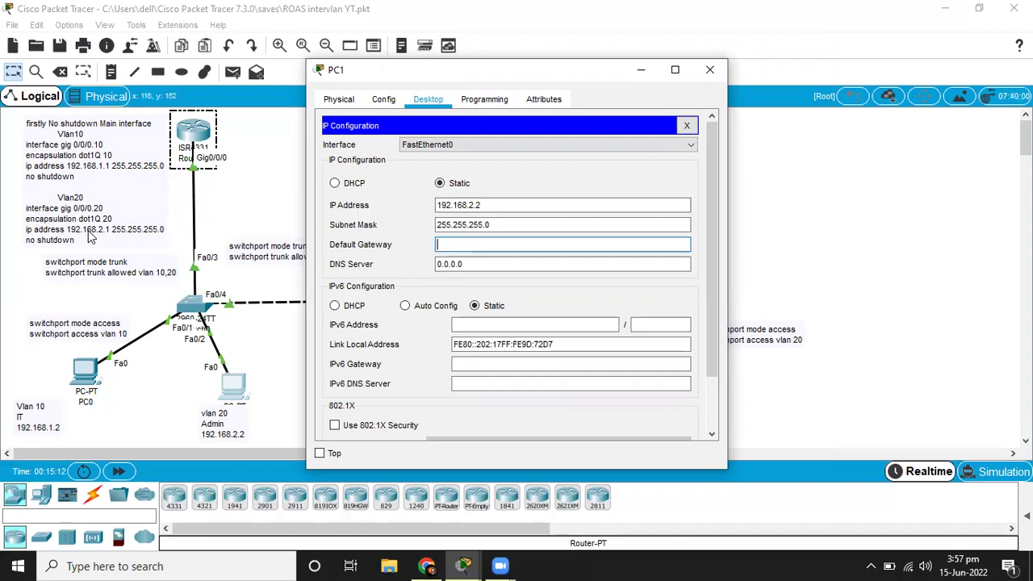
{"action": "type", "text": "192.168.2.1"}
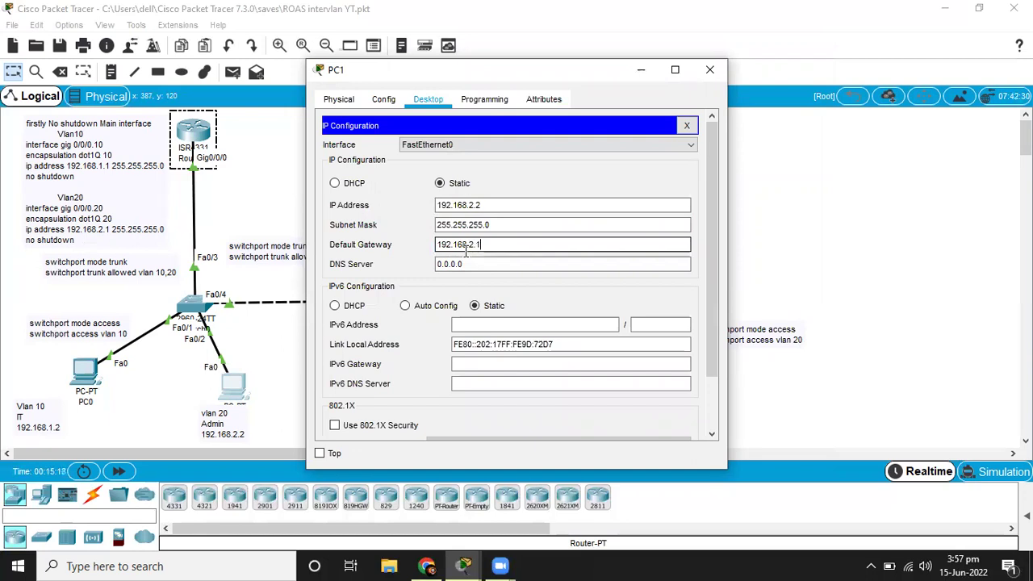
{"action": "key", "text": "Tab"}
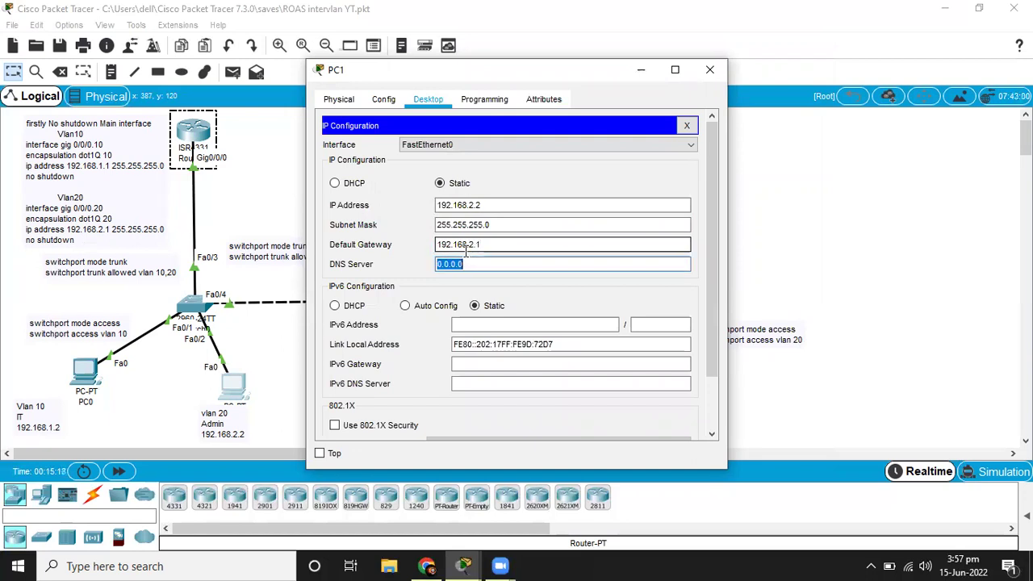
{"action": "left_click", "coordinate": [711, 68]}
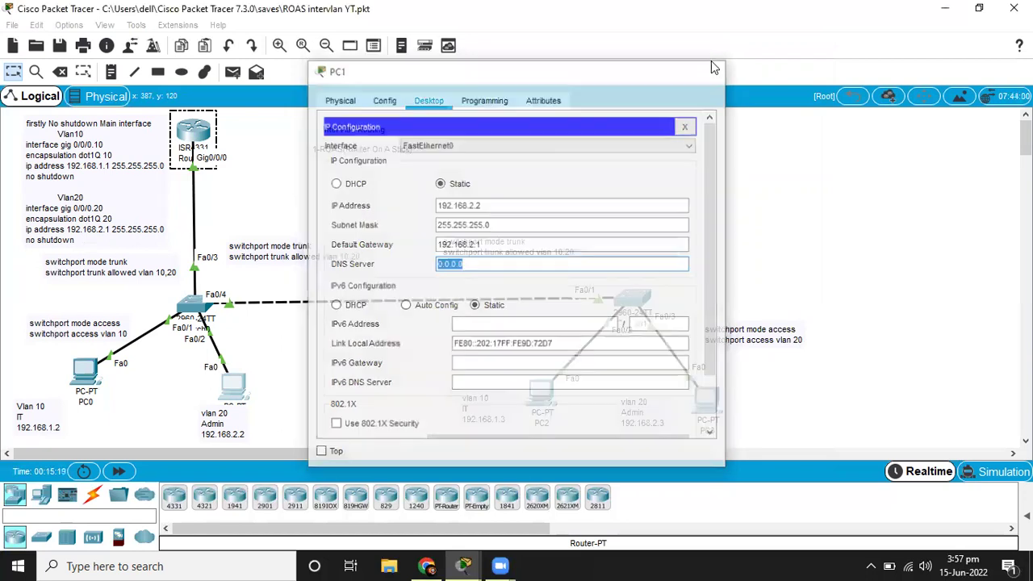
Give PC2 the static IP address 192.168.1.3 with subnet mask 255.255.255.0.
{"action": "left_click", "coordinate": [542, 396]}
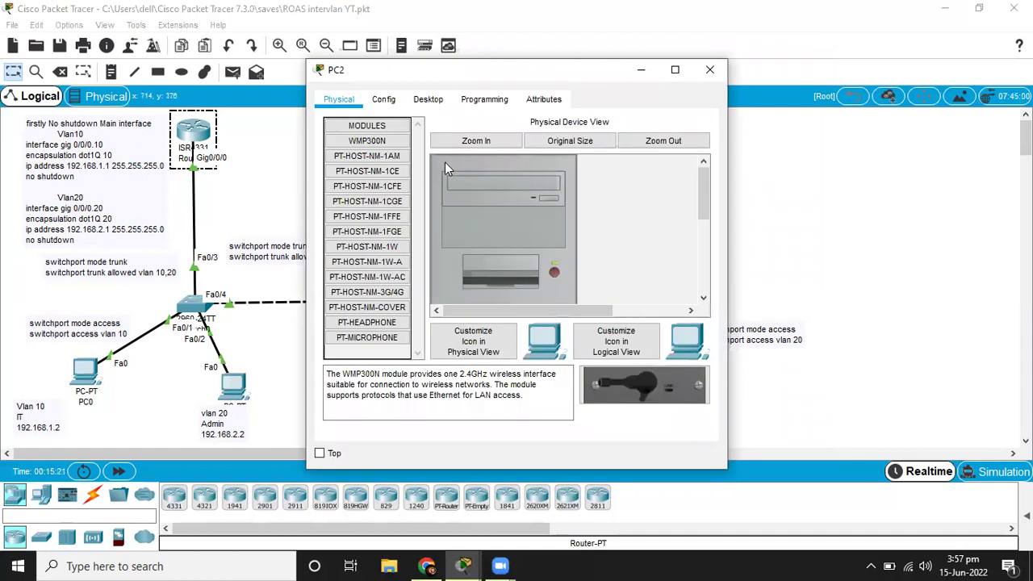
{"action": "left_click", "coordinate": [413, 98]}
{"action": "left_click", "coordinate": [367, 143]}
{"action": "left_click", "coordinate": [466, 205]}
{"action": "type", "text": "192.1"}
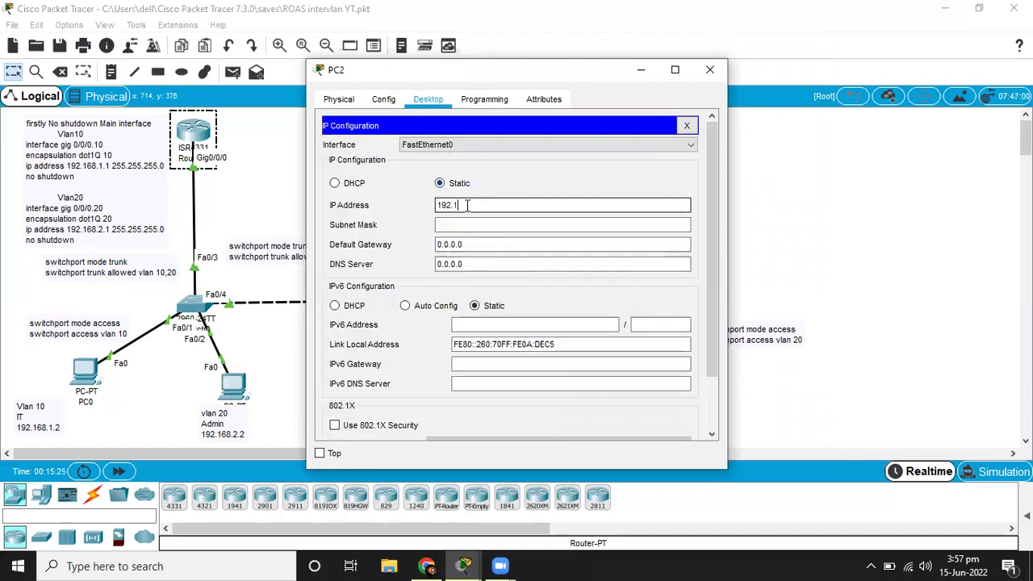
{"action": "type", "text": "68.1.3"}
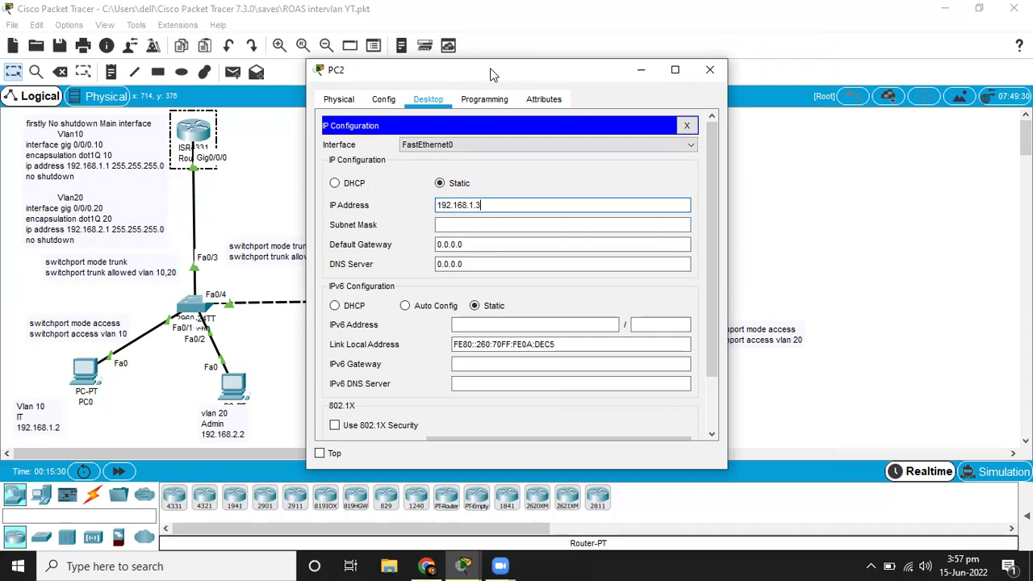
{"action": "left_click_drag", "start_coordinate": [491, 75], "coordinate": [710, 45]}
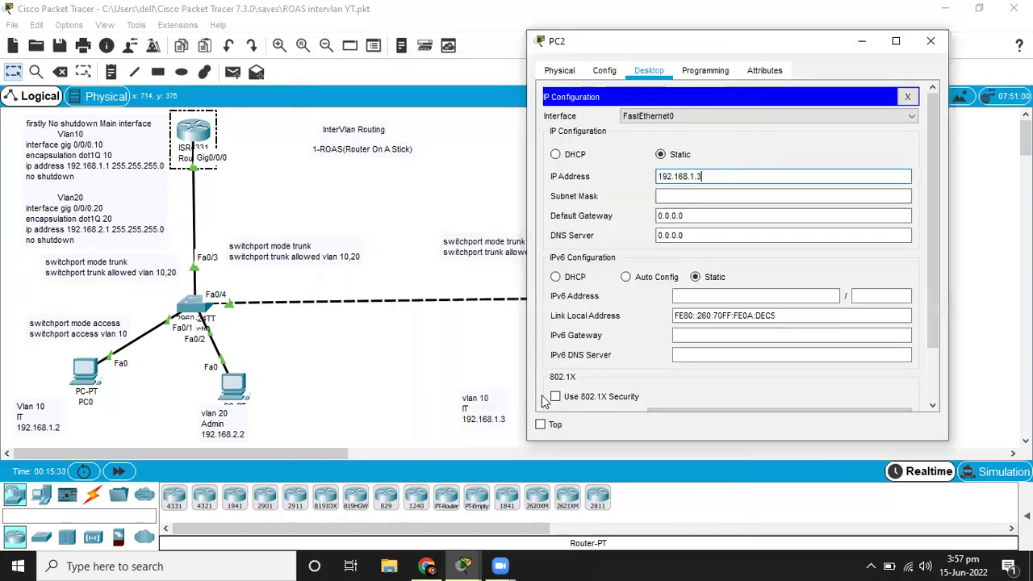
{"action": "left_click", "coordinate": [684, 198]}
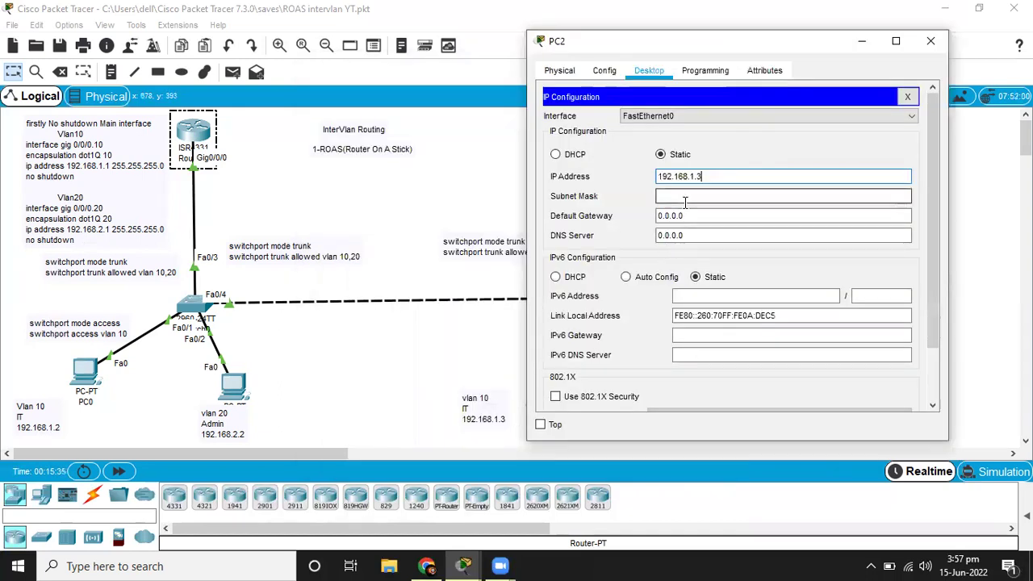
{"action": "key", "text": "Tab"}
Set PC2's default gateway to 192.168.1.1 and close its configuration window.
{"action": "key", "text": "BackSpace"}
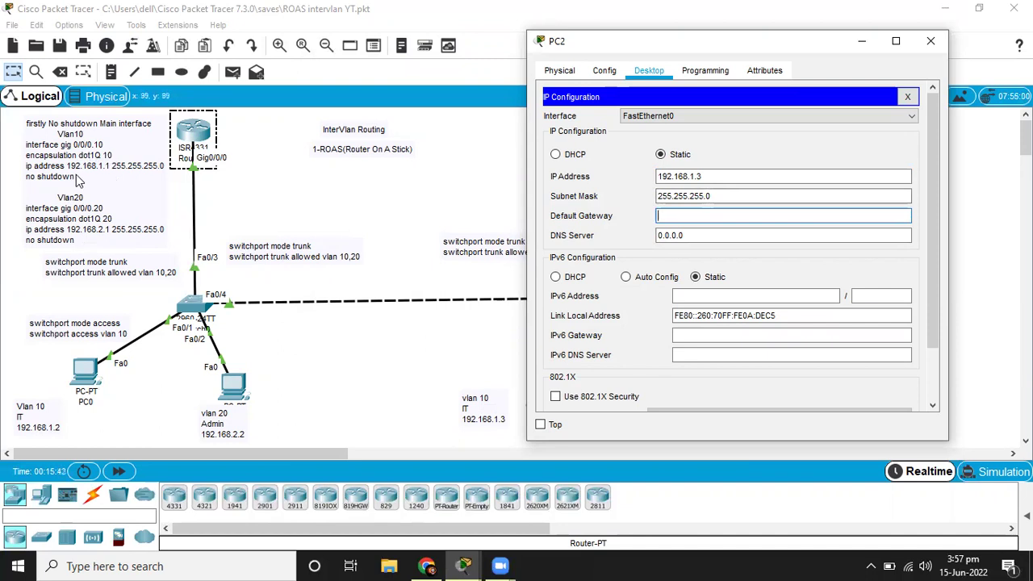
{"action": "type", "text": "192.168"}
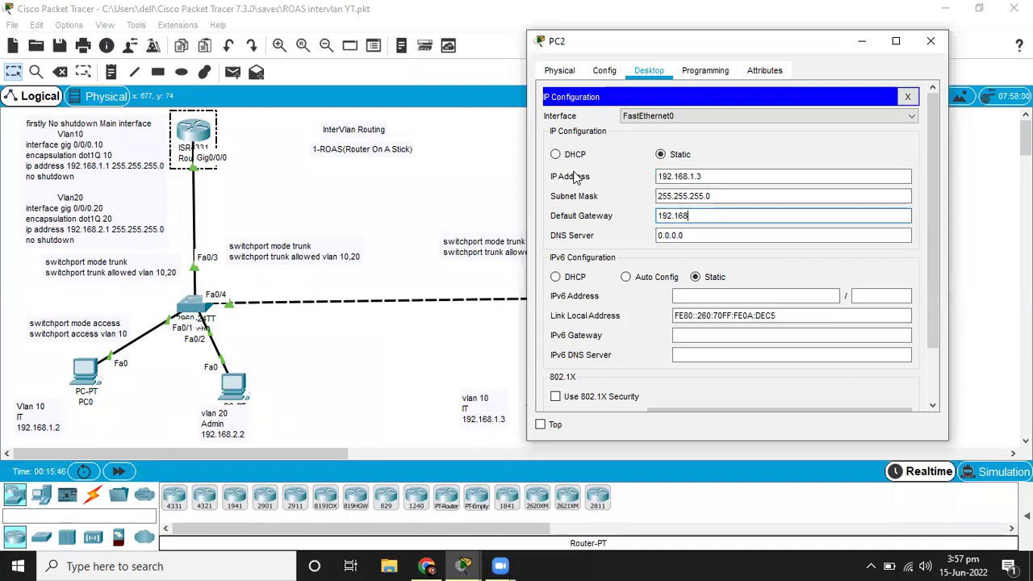
{"action": "type", "text": ".1.1"}
{"action": "key", "text": "Tab"}
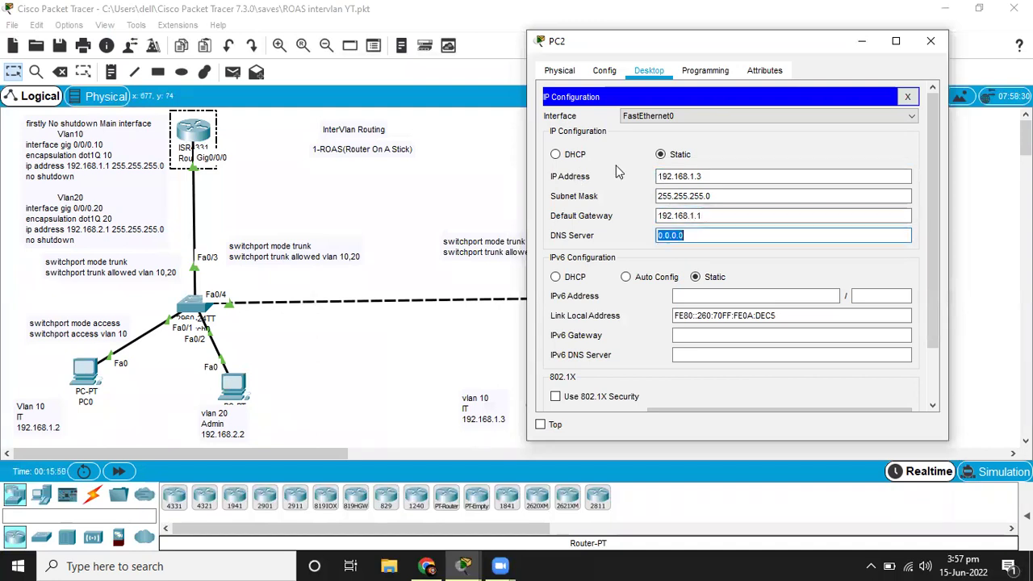
{"action": "left_click", "coordinate": [930, 42]}
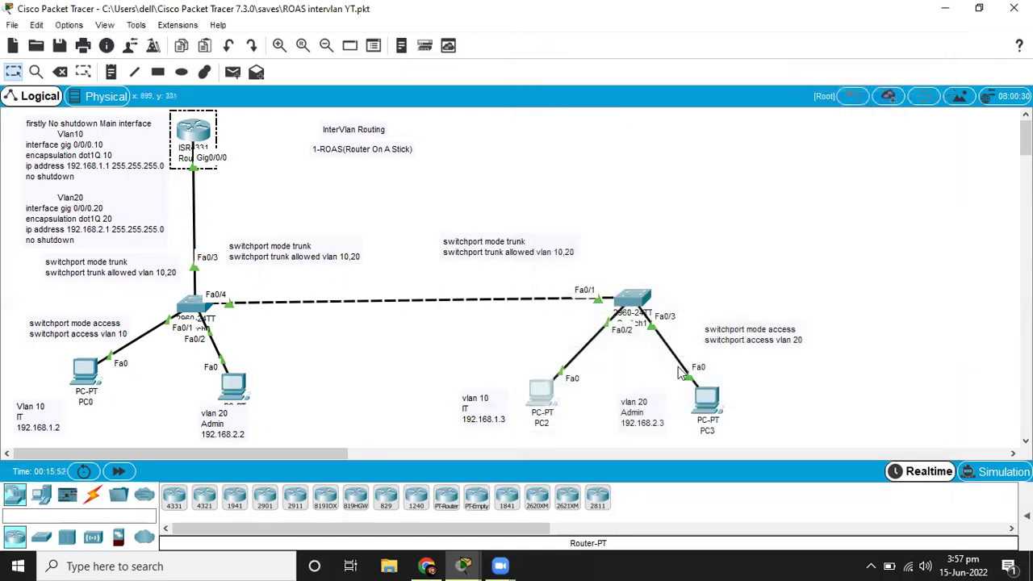
Give PC3 the static IP address 192.168.2.3 with subnet mask 255.255.255.0.
{"action": "left_click", "coordinate": [708, 407]}
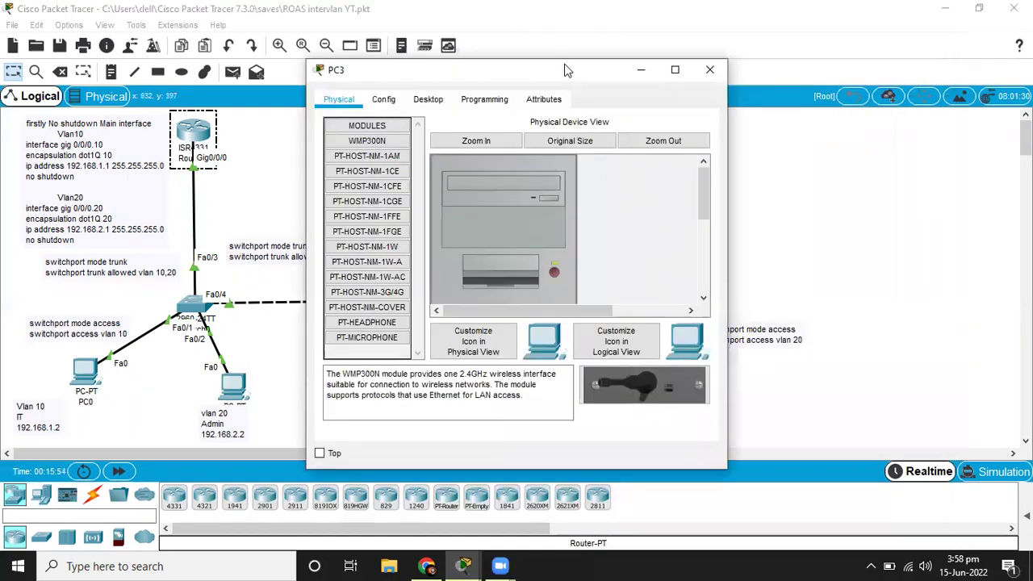
{"action": "left_click_drag", "start_coordinate": [564, 70], "coordinate": [437, 32]}
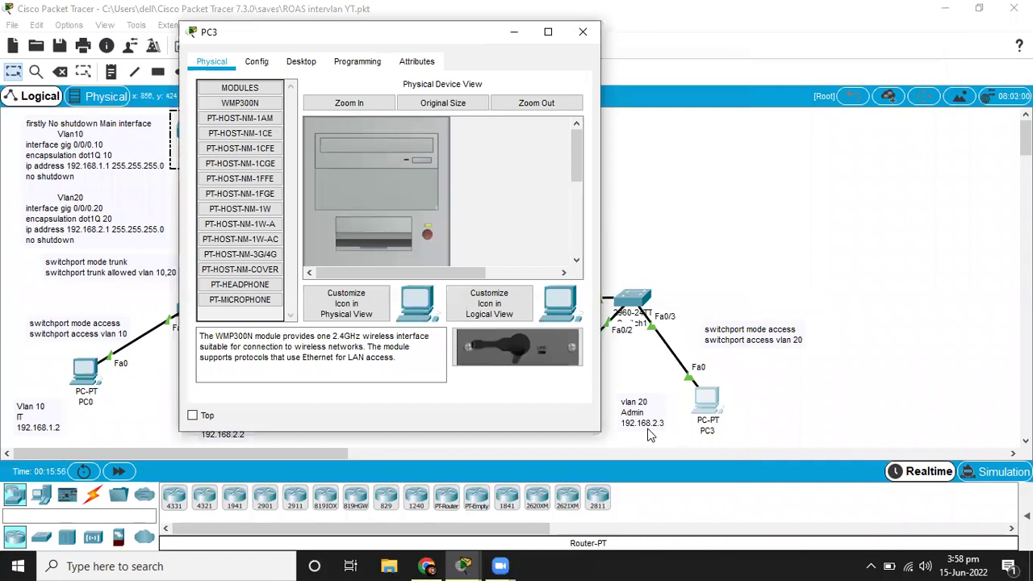
{"action": "left_click", "coordinate": [300, 61]}
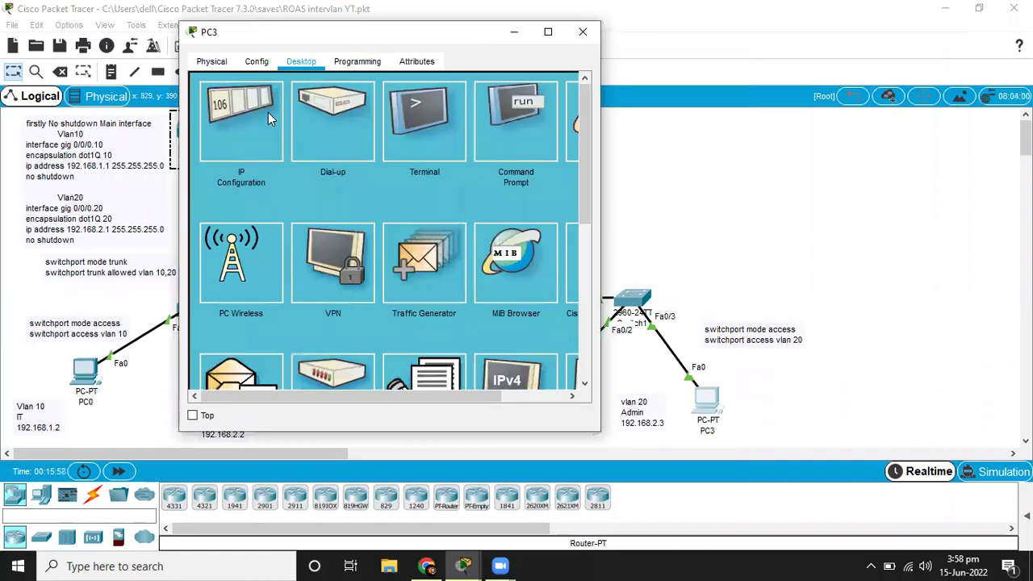
{"action": "left_click", "coordinate": [242, 121]}
{"action": "type", "text": "192.168"}
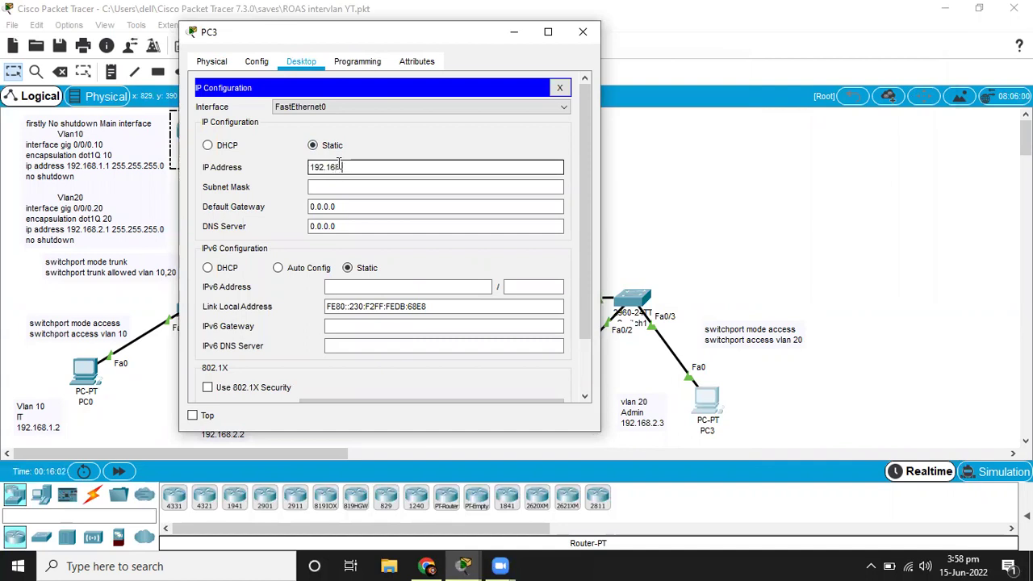
{"action": "type", "text": ".2.3"}
{"action": "key", "text": "Tab"}
{"action": "key", "text": "Tab"}
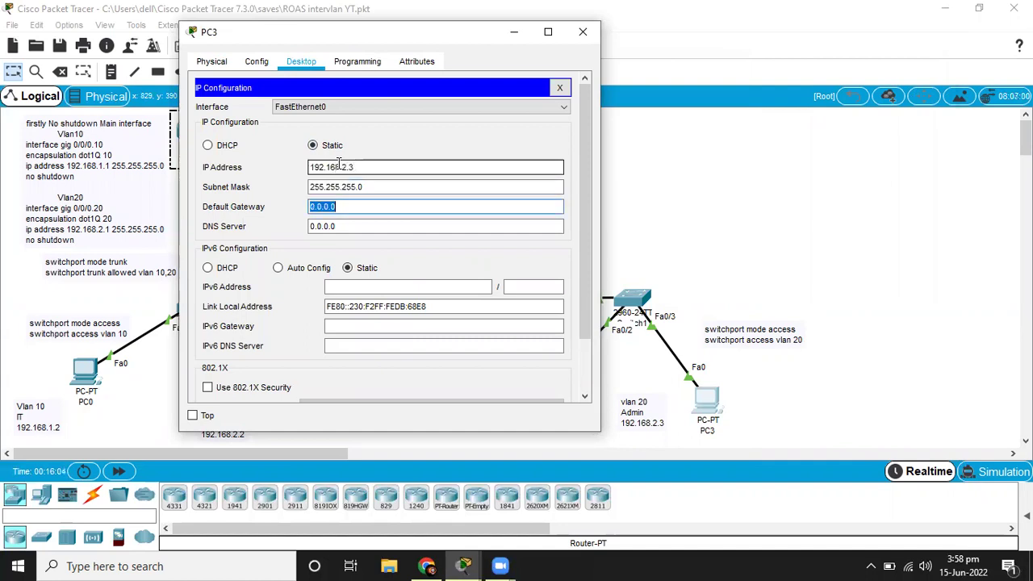
Set PC3's default gateway to 192.168.2.1 and close its IP configuration.
{"action": "type", "text": "192.168.1.1"}
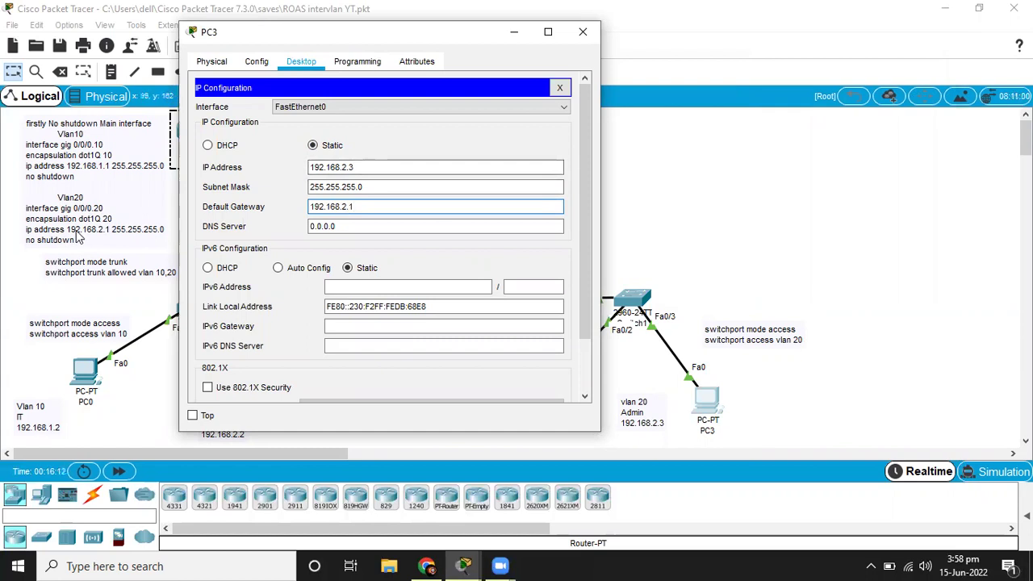
{"action": "key", "text": "Tab"}
{"action": "key", "text": "Tab"}
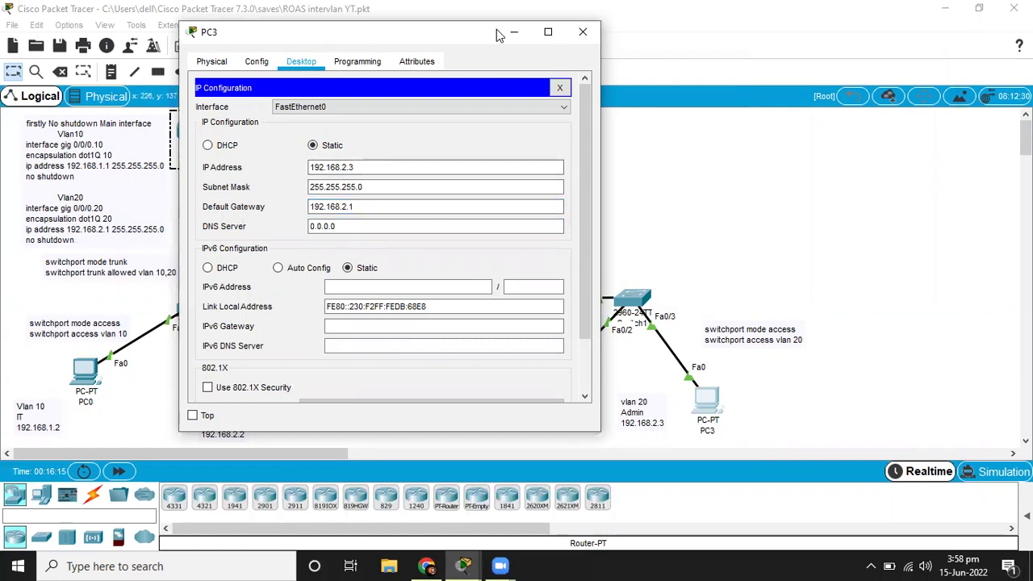
{"action": "left_click", "coordinate": [559, 88]}
Open PC3's command prompt and ping 192.168.2.2 to test connectivity with PC1 within VLAN 20.
{"action": "left_click", "coordinate": [508, 132]}
{"action": "type", "text": "ping"}
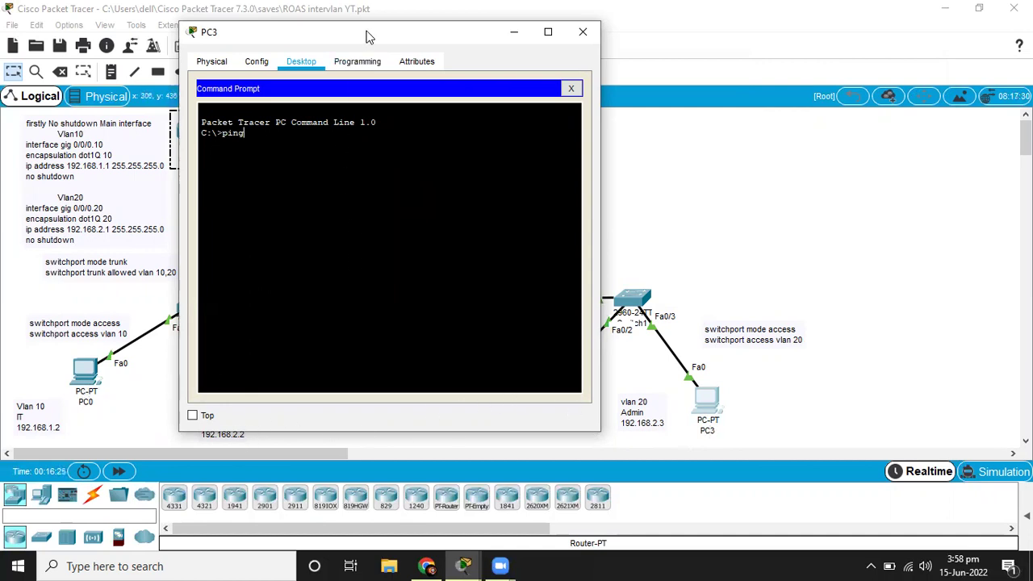
{"action": "left_click_drag", "start_coordinate": [367, 36], "coordinate": [488, 20]}
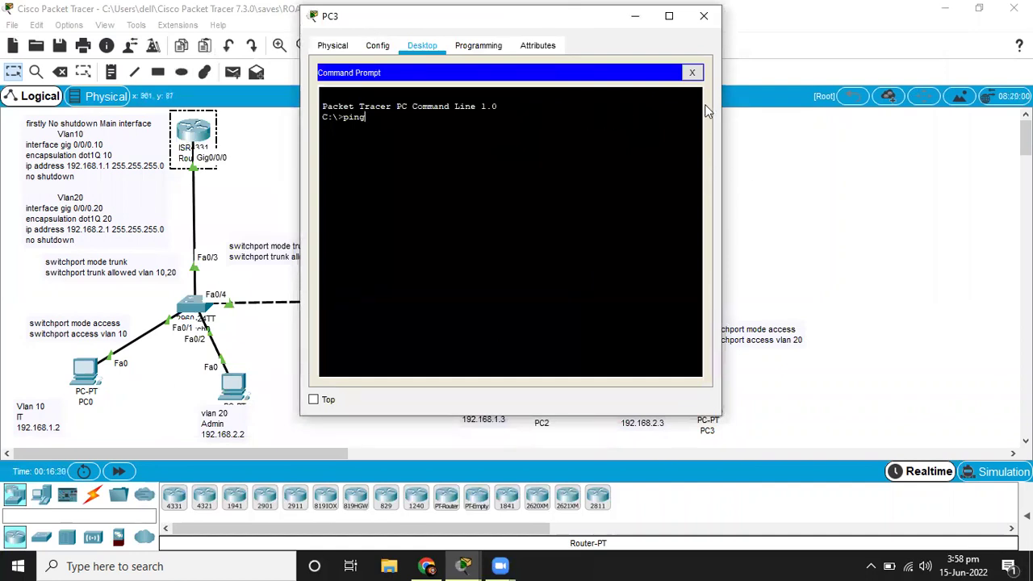
{"action": "left_click", "coordinate": [707, 75]}
{"action": "left_click_drag", "start_coordinate": [386, 30], "coordinate": [545, 69]}
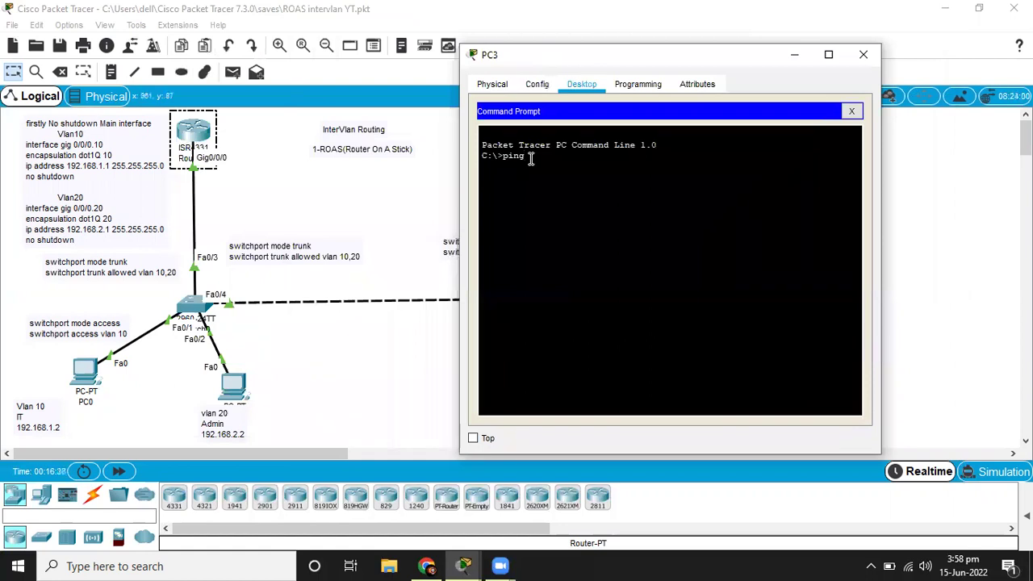
{"action": "type", "text": "2.168.2.2"}
{"action": "key", "text": "Return"}
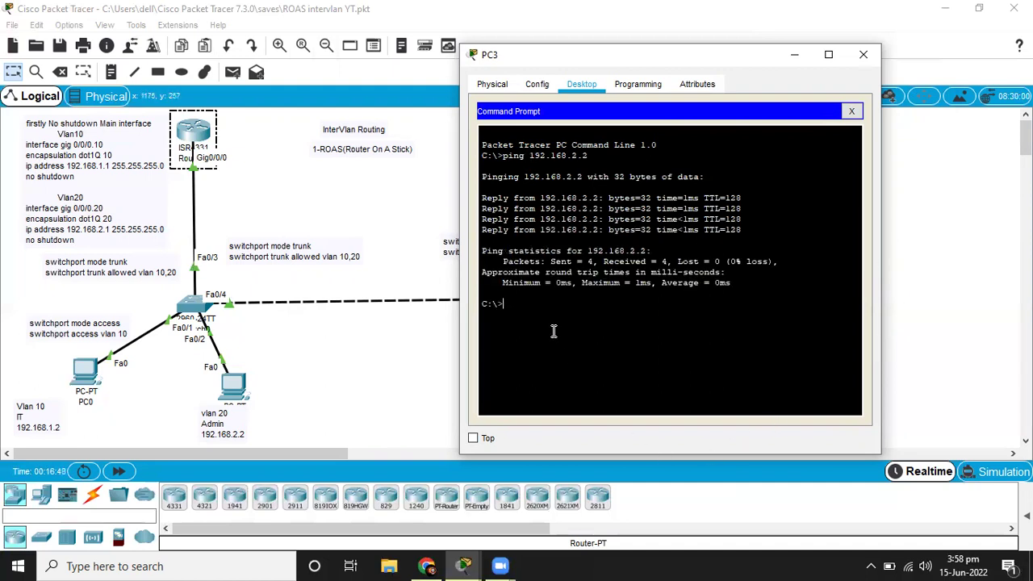
Ping 192.168.1.2 from PC3 to test inter-VLAN routing to PC0 in VLAN 10.
{"action": "key", "text": "Up"}
{"action": "key", "text": "BackSpace"}
{"action": "key", "text": "BackSpace"}
{"action": "key", "text": "BackSpace"}
{"action": "type", "text": "1.2"}
{"action": "key", "text": "Return"}
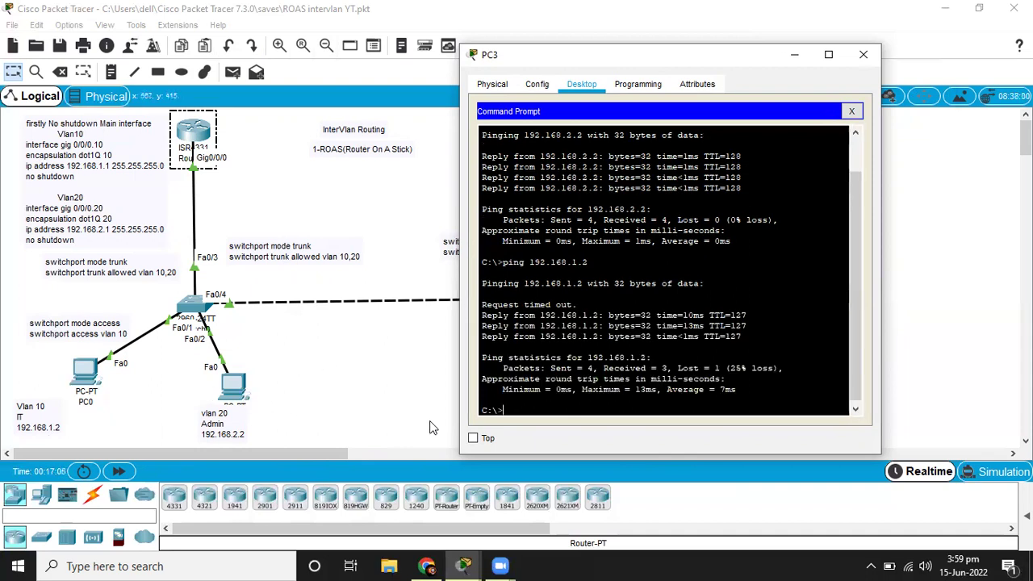
{"action": "left_click_drag", "start_coordinate": [430, 421], "coordinate": [113, 371]}
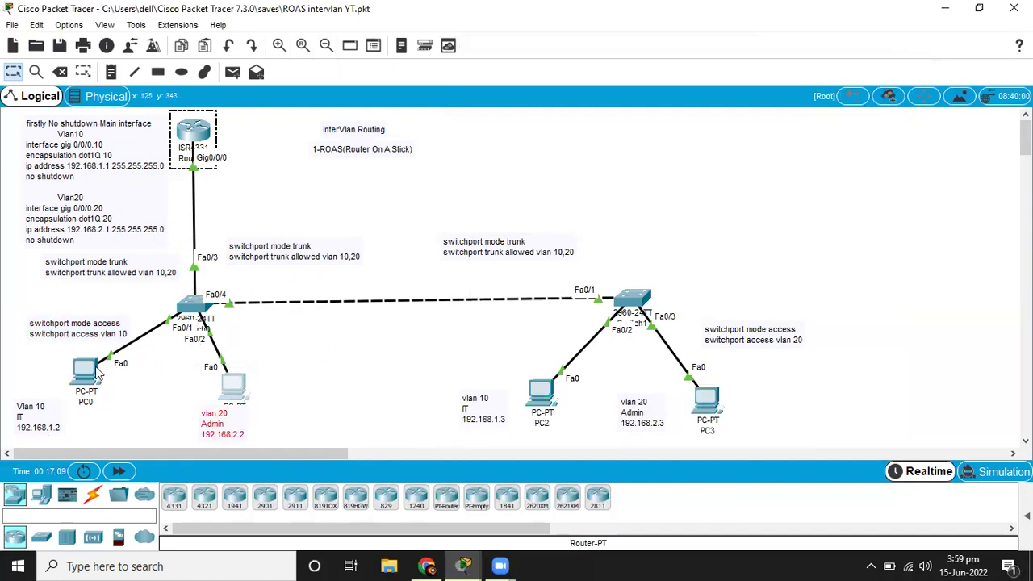
Open PC0's command prompt and ping 192.168.2.2 to test routing from VLAN 10 to VLAN 20.
{"action": "left_click", "coordinate": [97, 371]}
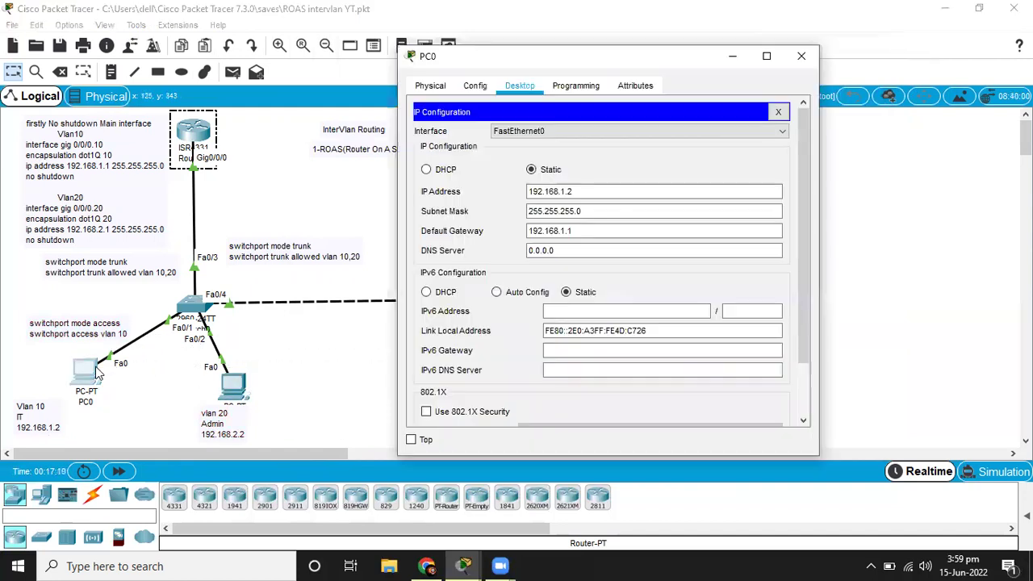
{"action": "left_click", "coordinate": [774, 113]}
{"action": "left_click", "coordinate": [733, 153]}
{"action": "type", "text": "ping 192.168."}
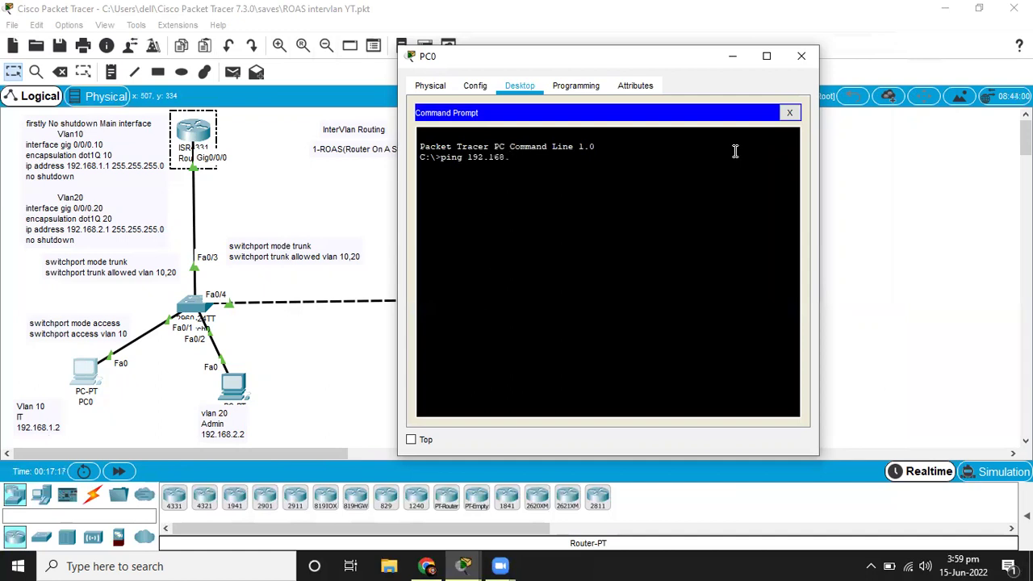
{"action": "type", "text": "2.2"}
{"action": "key", "text": "Return"}
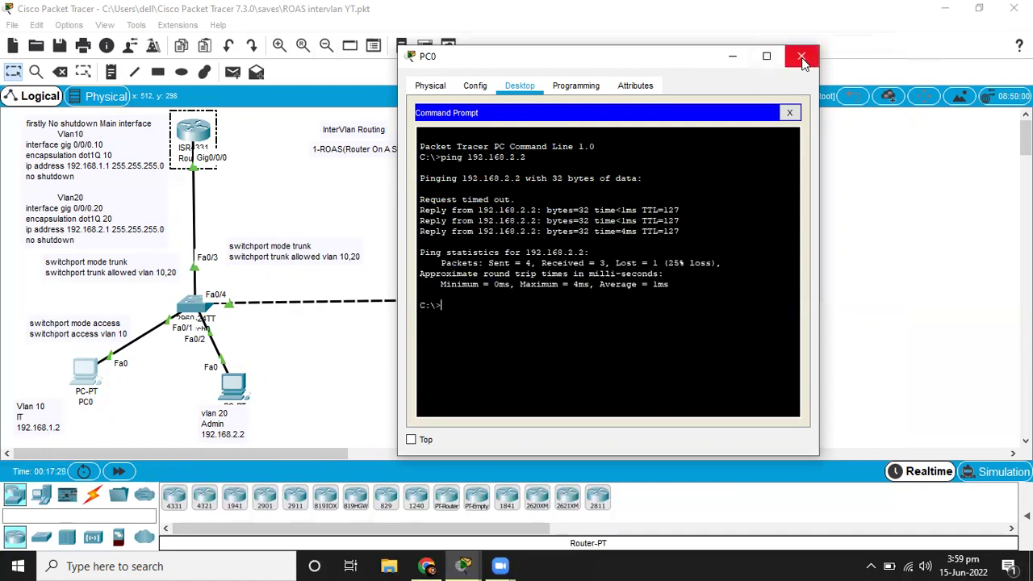
Ping PC2 at 192.168.1.3 from PC0's command prompt, and close PC0's window.
{"action": "key", "text": "Up"}
{"action": "key", "text": "BackSpace"}
{"action": "key", "text": "BackSpace"}
{"action": "key", "text": "BackSpace"}
{"action": "type", "text": "1.3"}
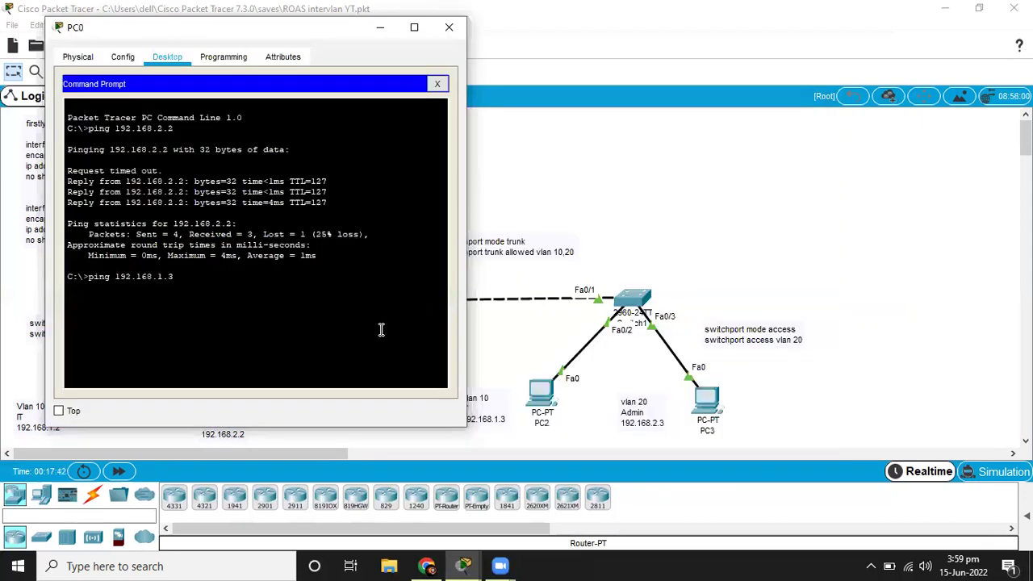
{"action": "key", "text": "Return"}
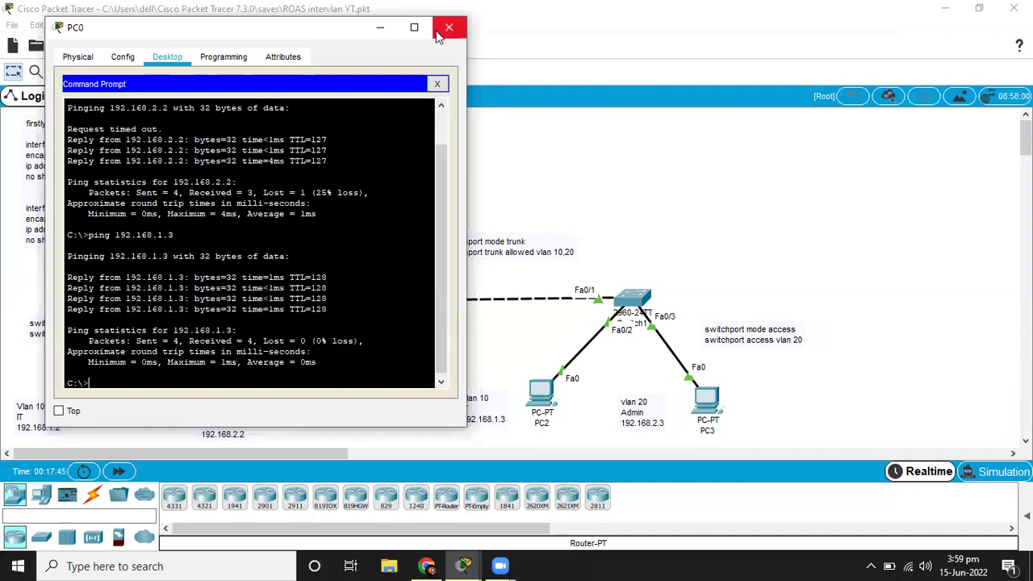
{"action": "left_click", "coordinate": [437, 33]}
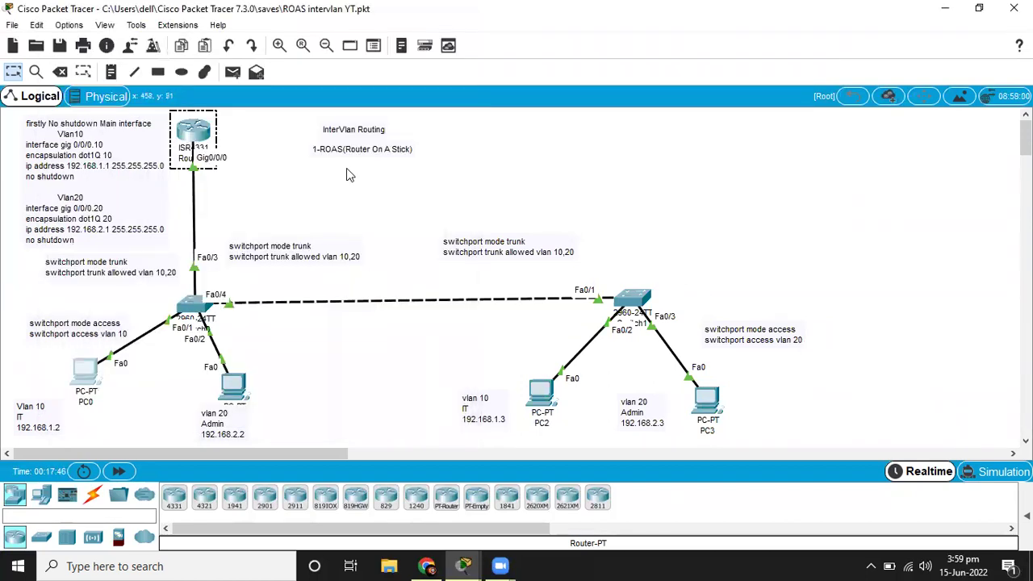